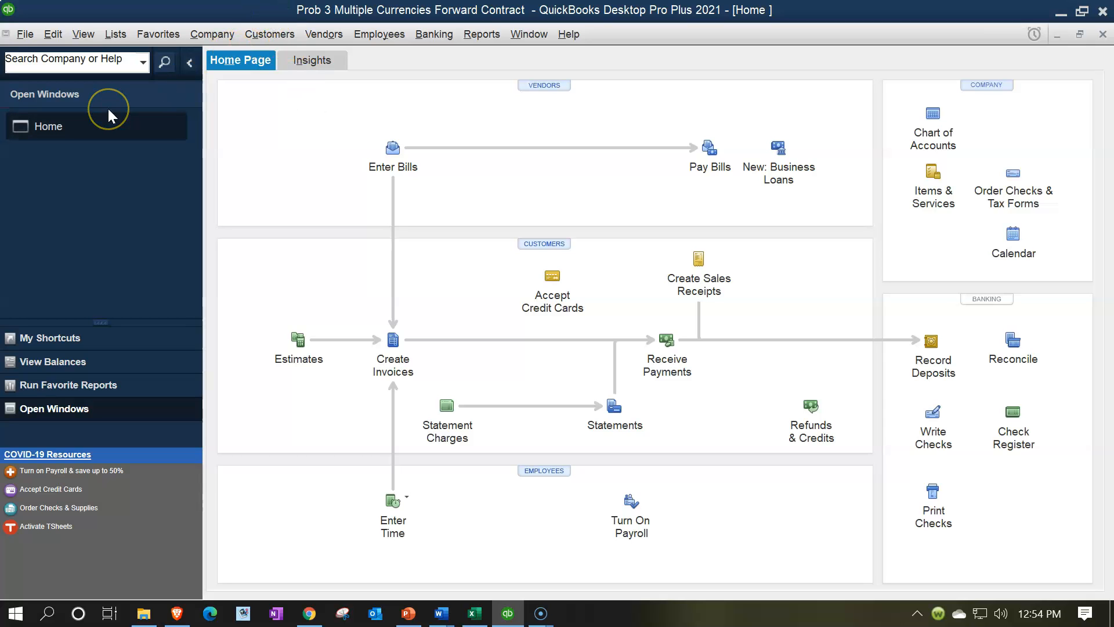
left_click(83, 36)
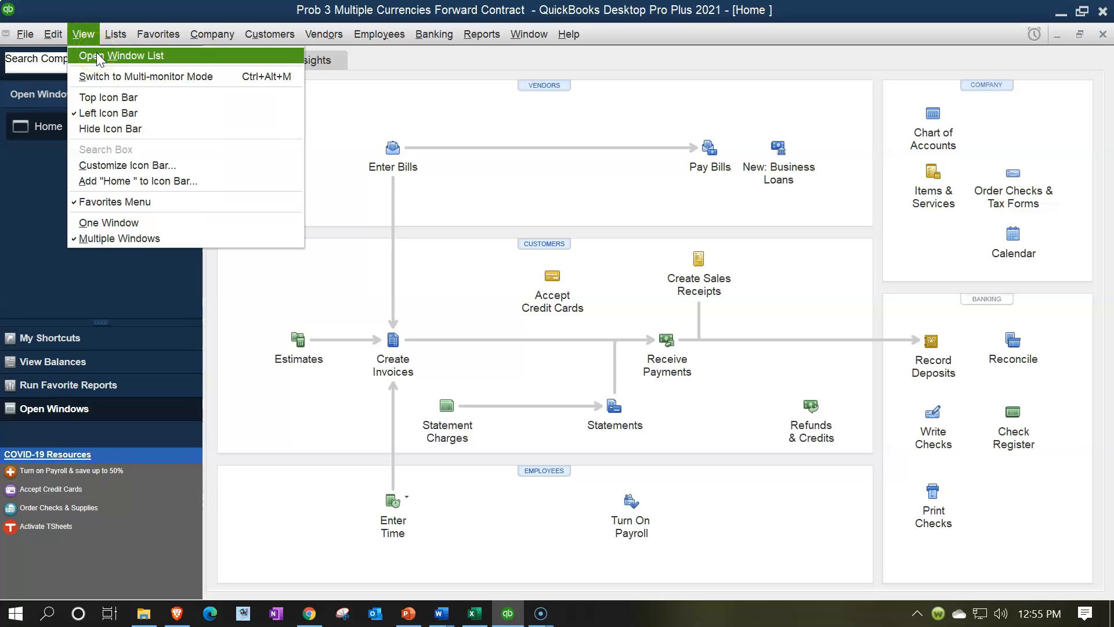
left_click(97, 54)
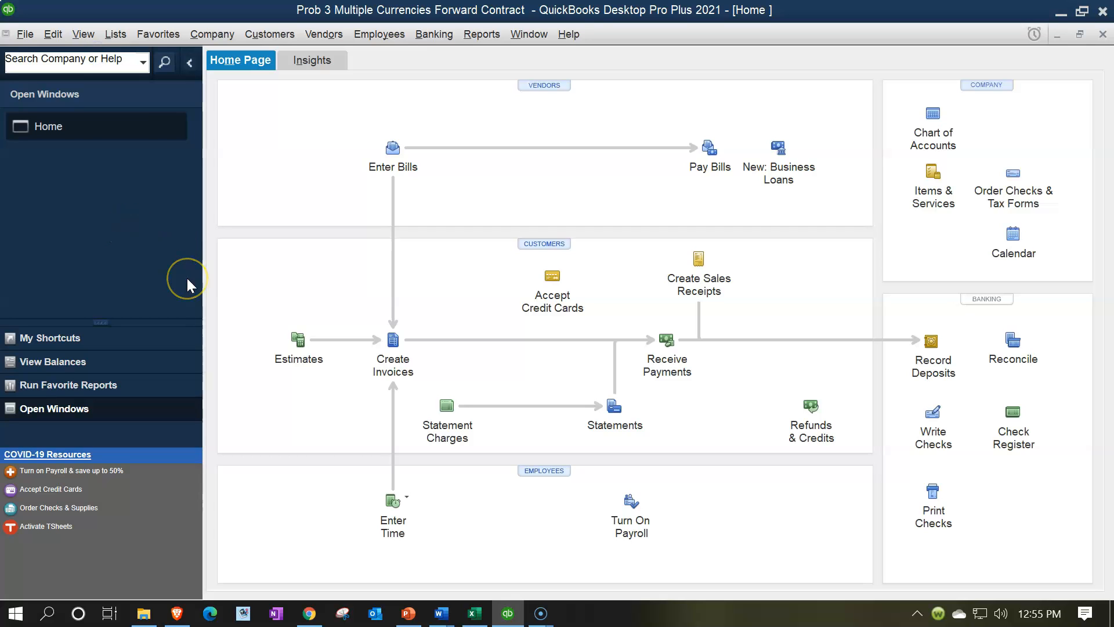
Step: Switch to Excel and examine the 10/1/x1 journal entry on the Practice sheet, including the formulas behind its debit and credit amounts
left_click(473, 621)
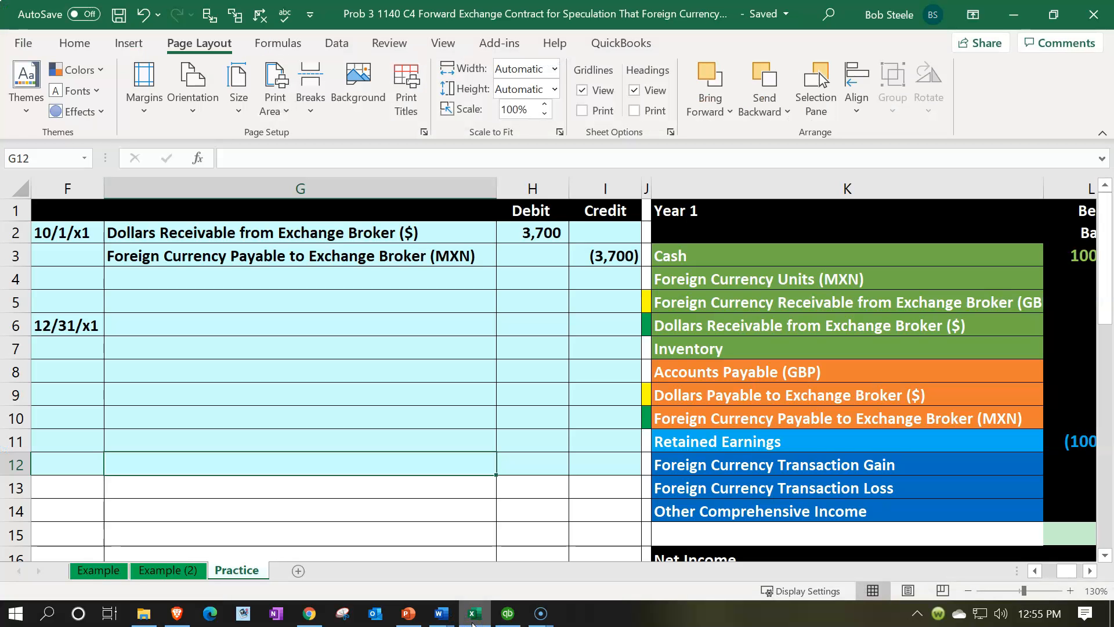
left_click(288, 386)
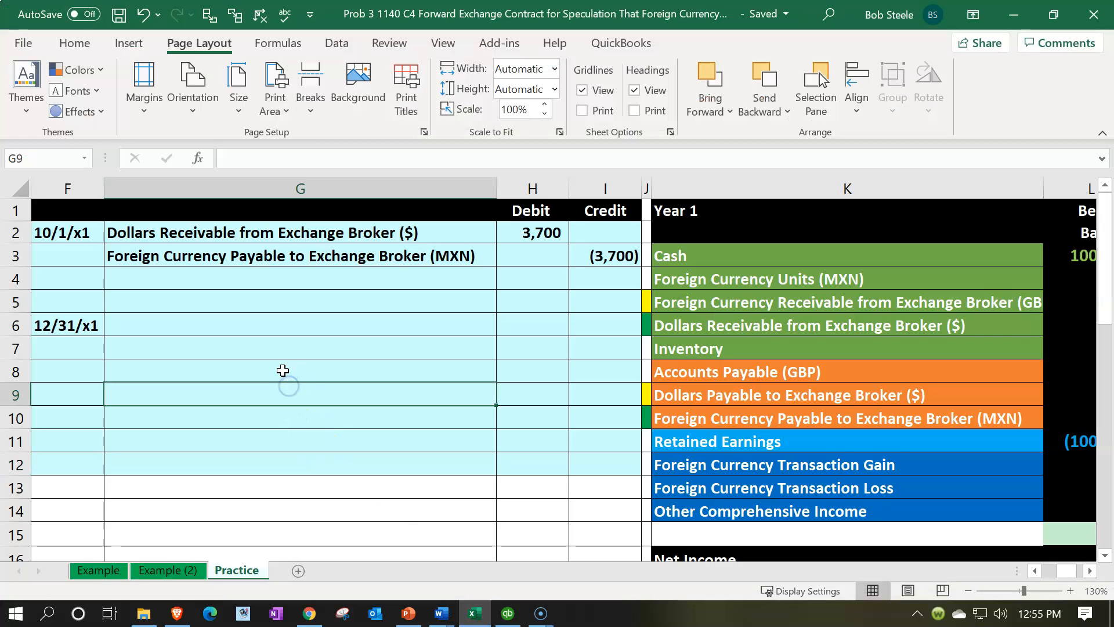
key("Home")
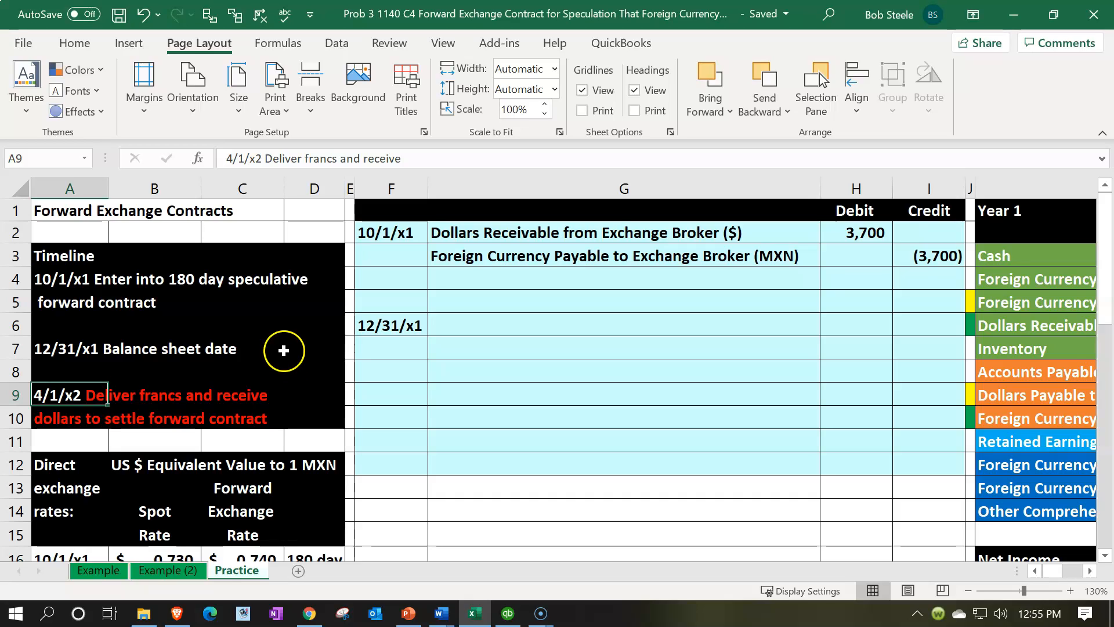
left_click(499, 241)
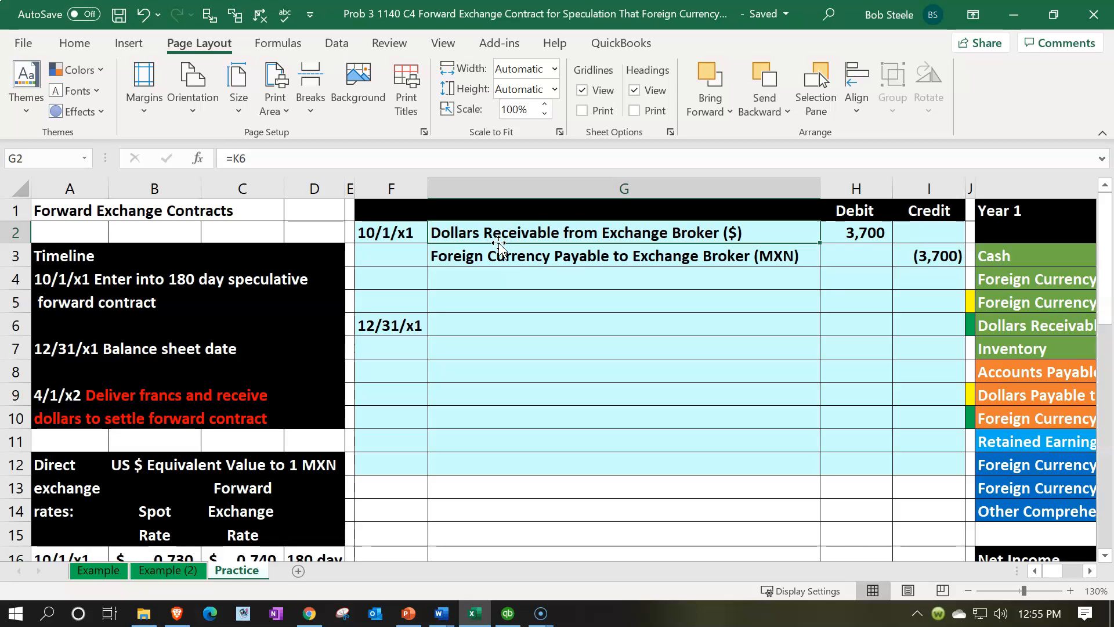
left_click(838, 242)
left_click(841, 239)
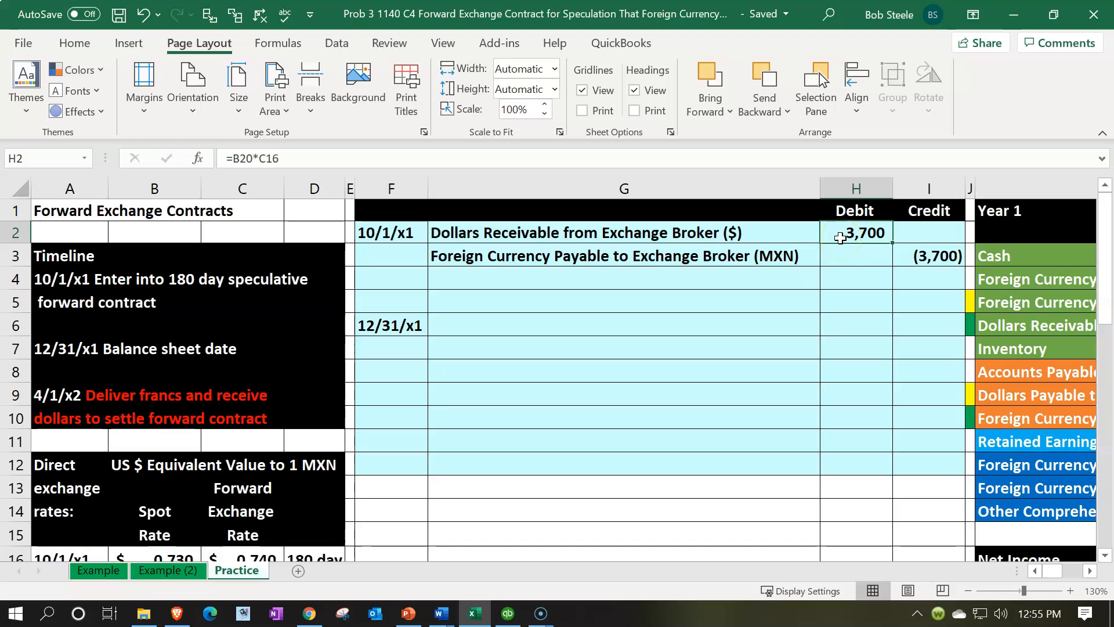
double_click(841, 238)
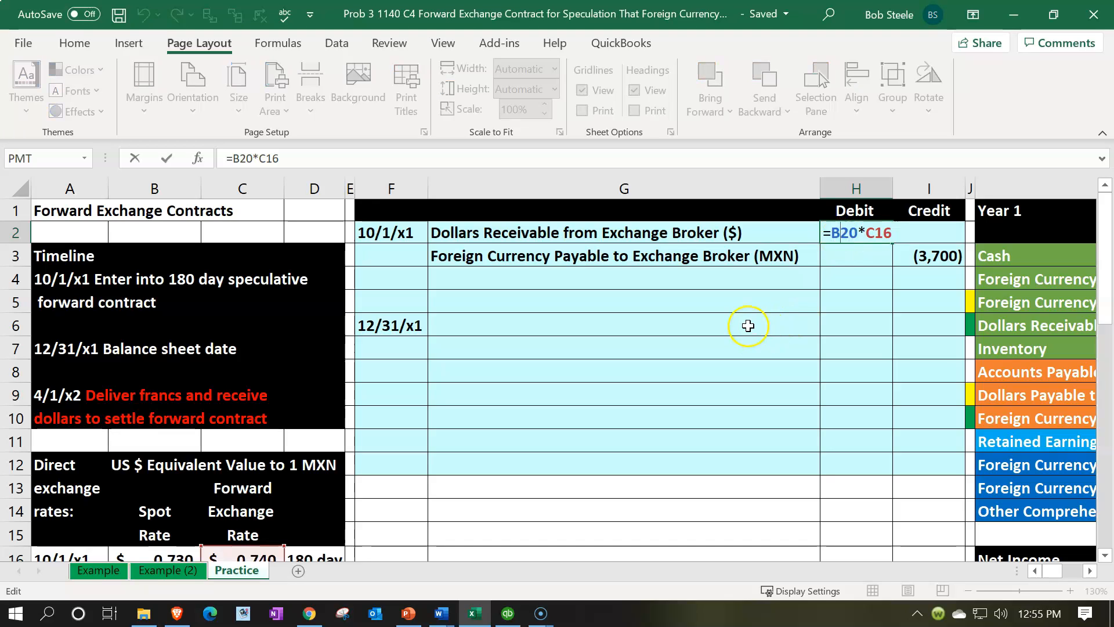
scroll(748, 325, "down", 4)
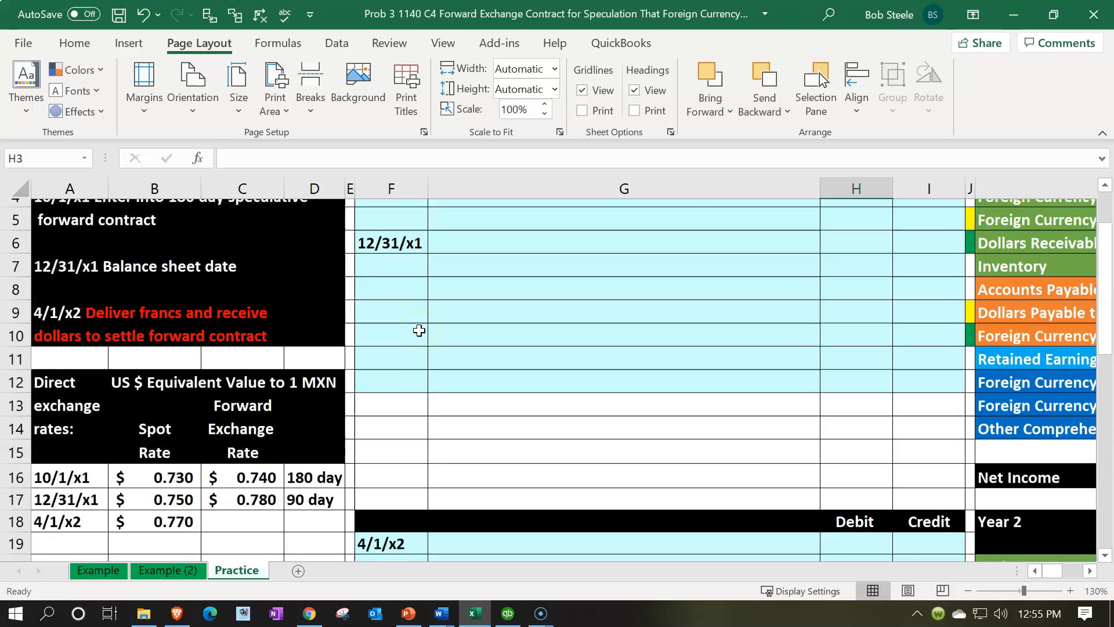
scroll(417, 341, "up", 2)
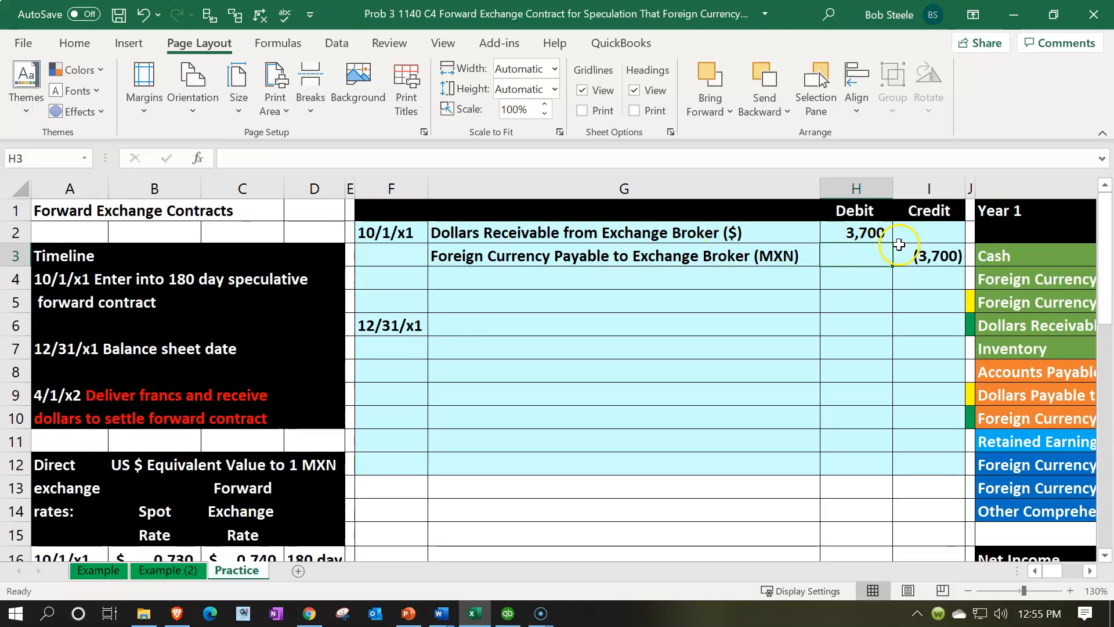
left_click(899, 244)
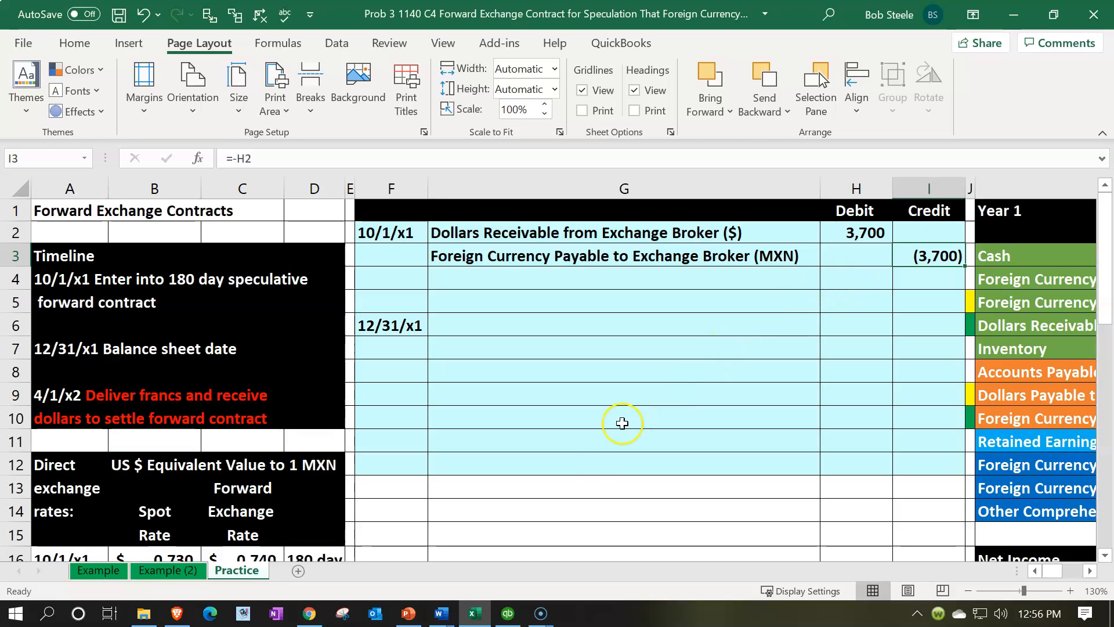
Step: Switch to QuickBooks, open the Currency List and select the Mexican Peso
left_click(505, 608)
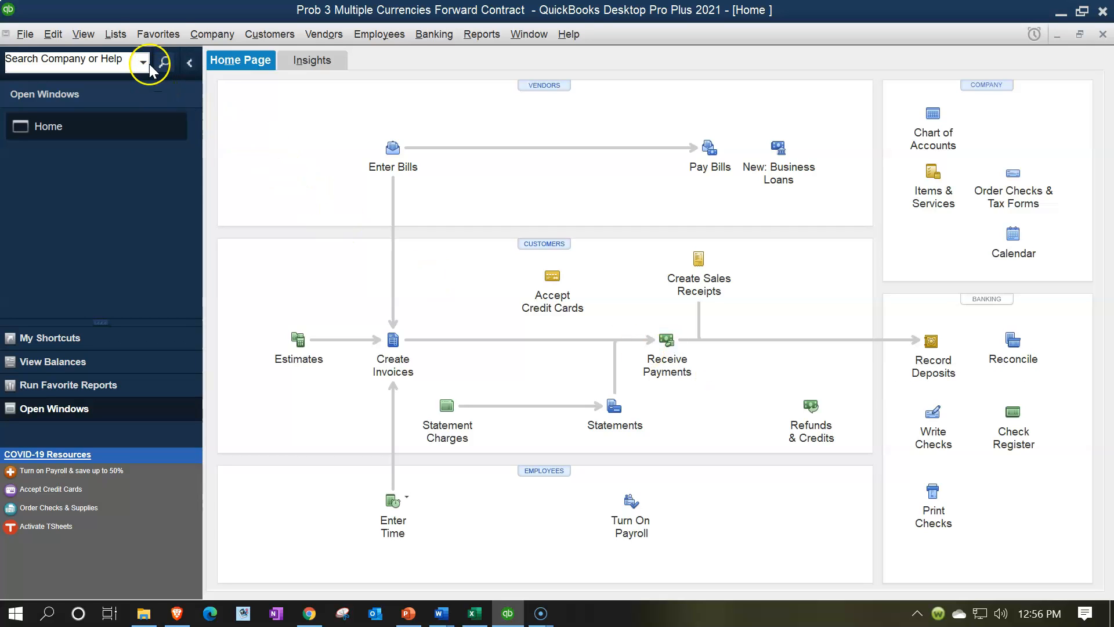
left_click(122, 35)
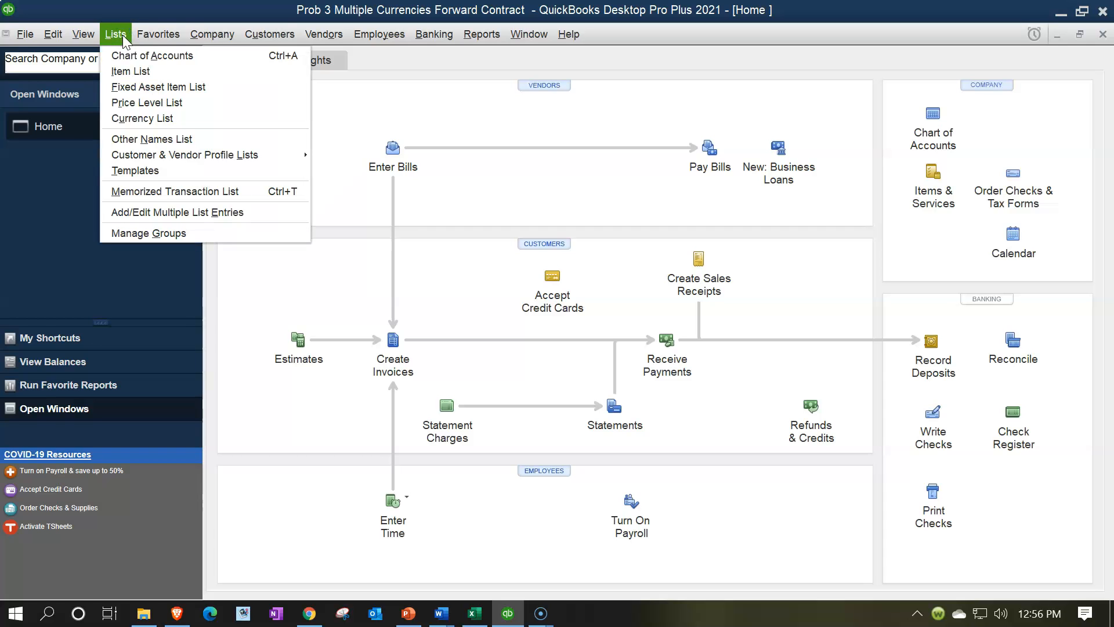
left_click(147, 119)
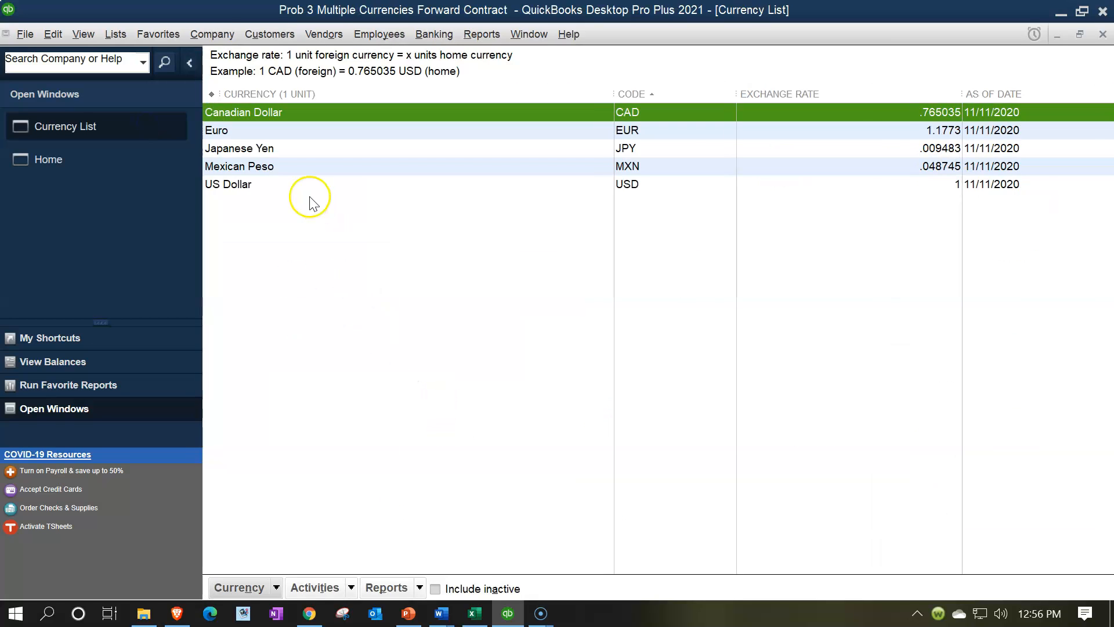
left_click(276, 166)
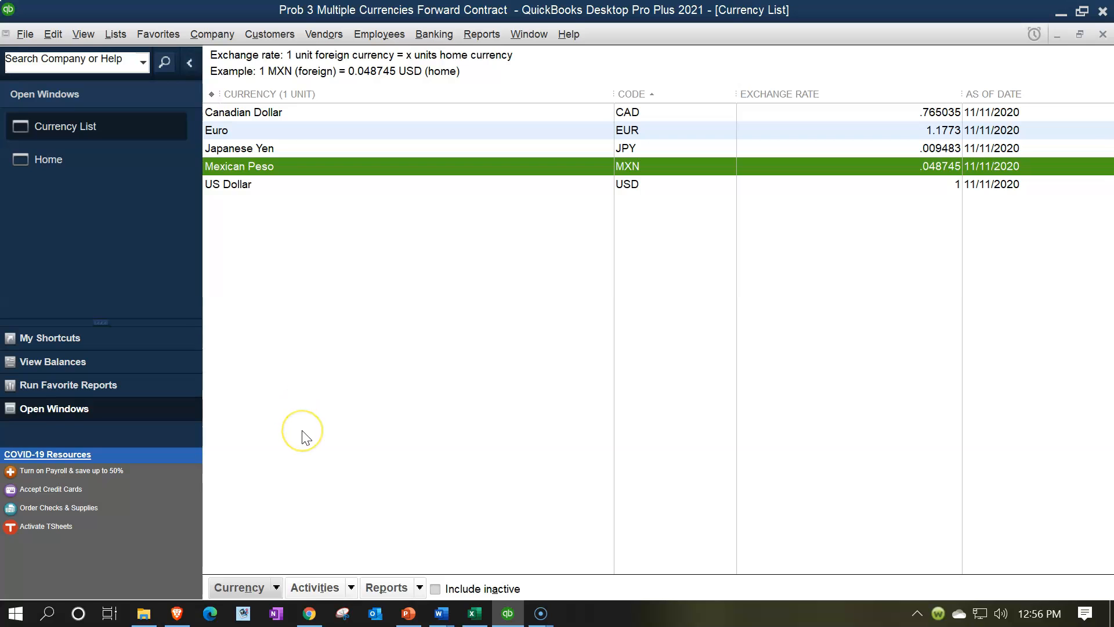
Step: Show the inactive currencies in the list, view the commands available for the Mexican Peso, and hide the inactive currencies again
left_click(435, 589)
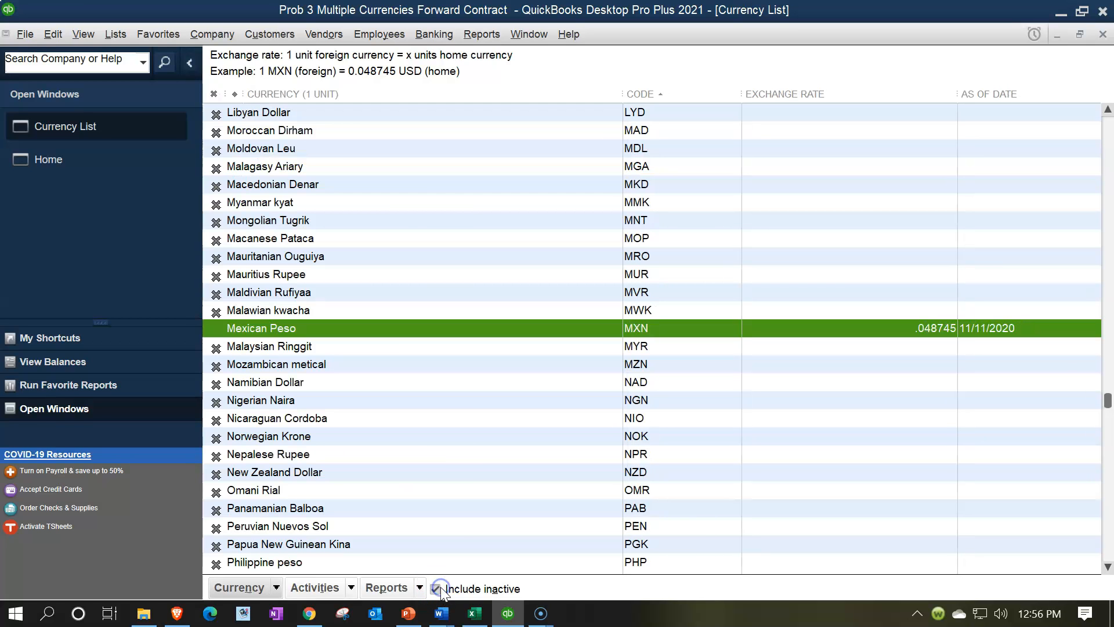
right_click(402, 329)
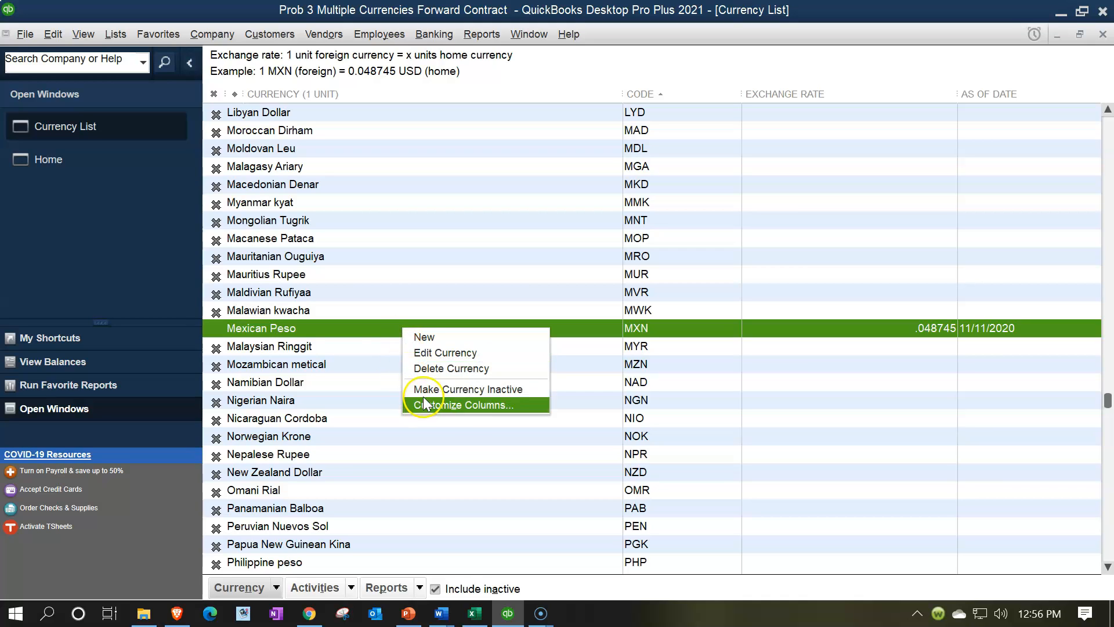
left_click(381, 327)
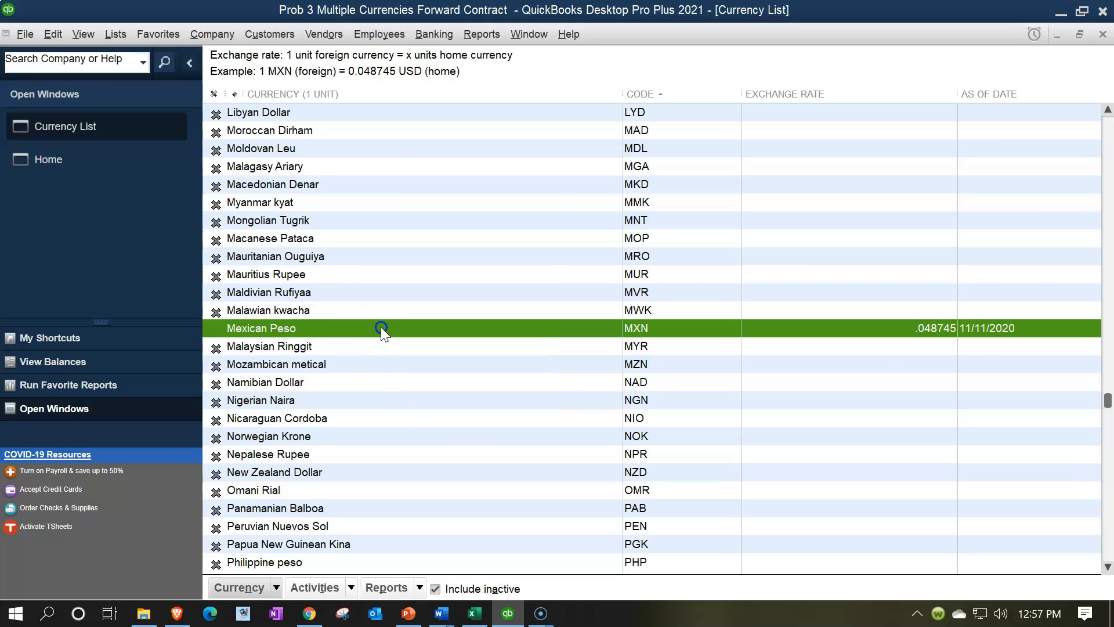
left_click(434, 588)
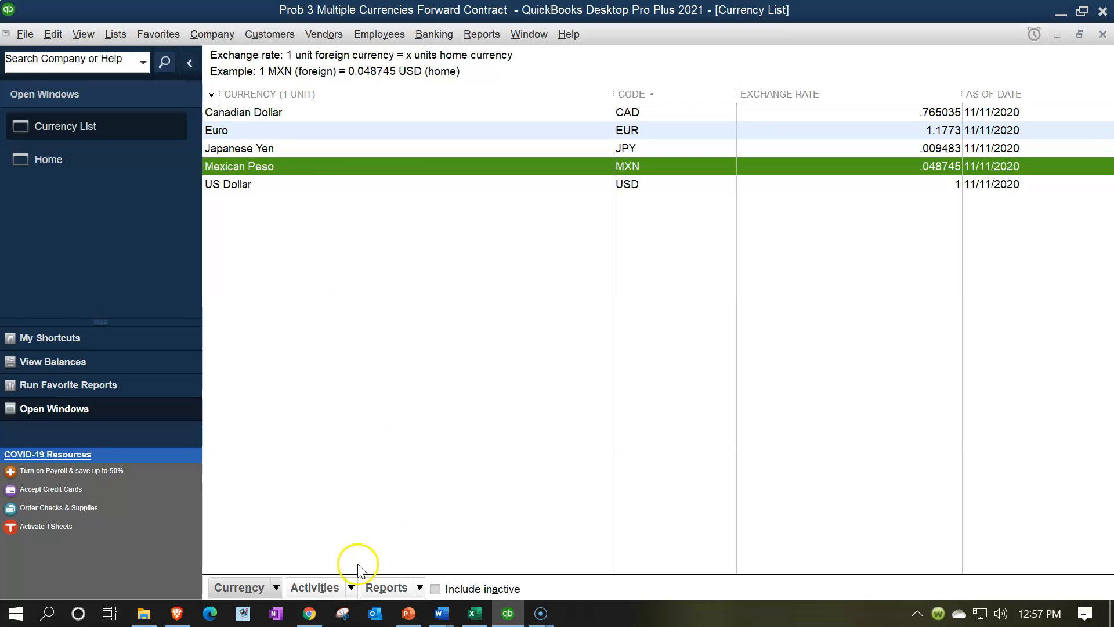
Step: Download the latest exchange rates for all active currencies
left_click(352, 589)
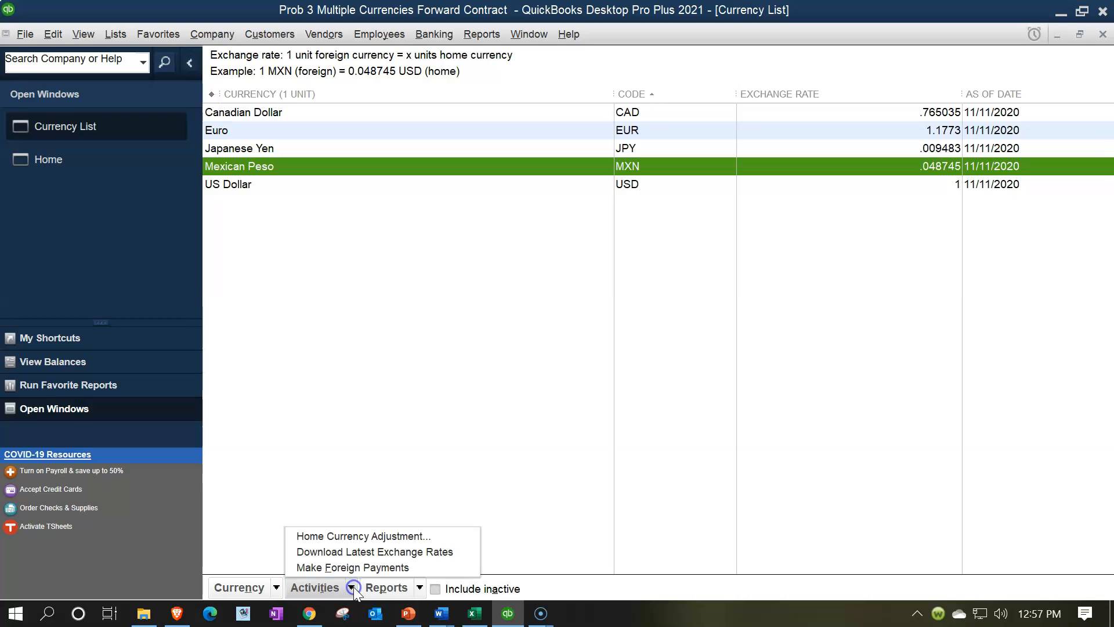
left_click(347, 553)
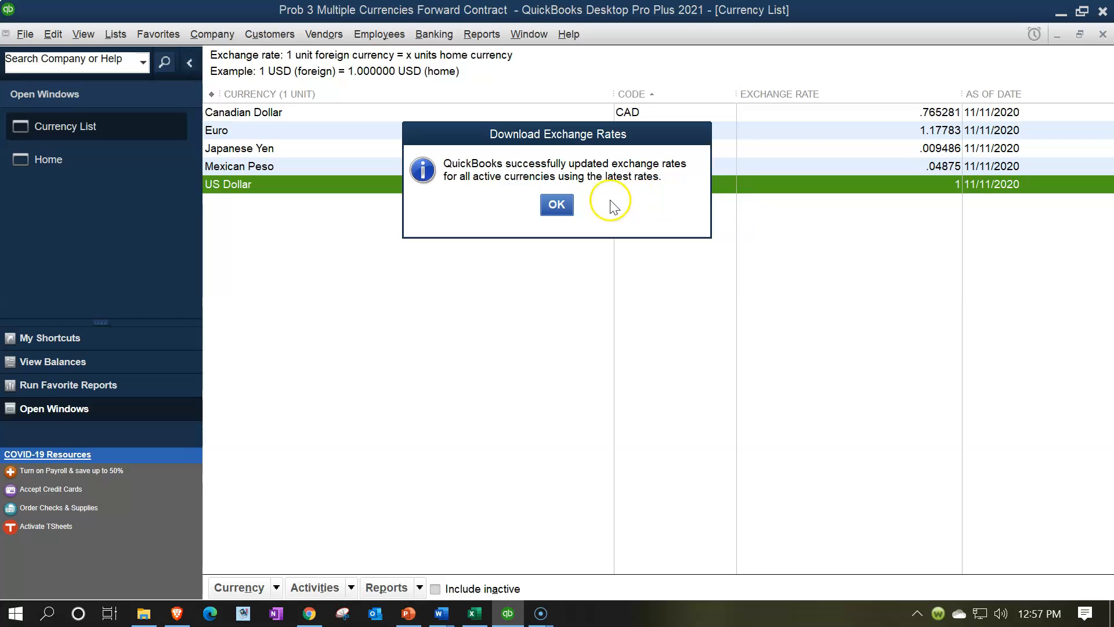
left_click(557, 204)
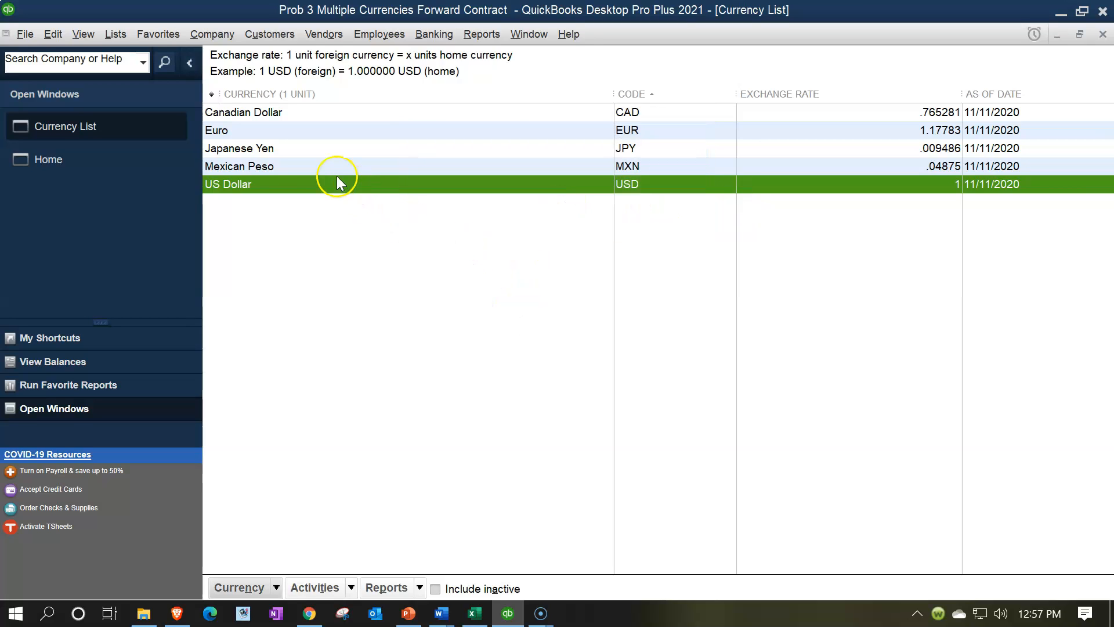
Step: Open the Mexican Peso for editing and add an exchange rate row dated 10/01/2021
left_click(311, 168)
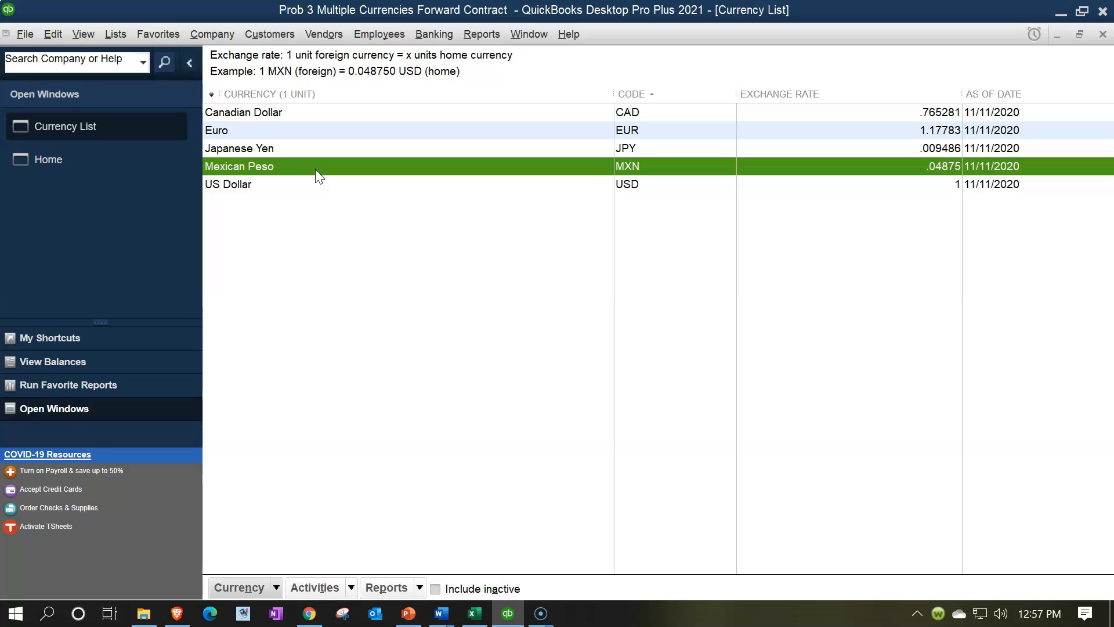
double_click(315, 169)
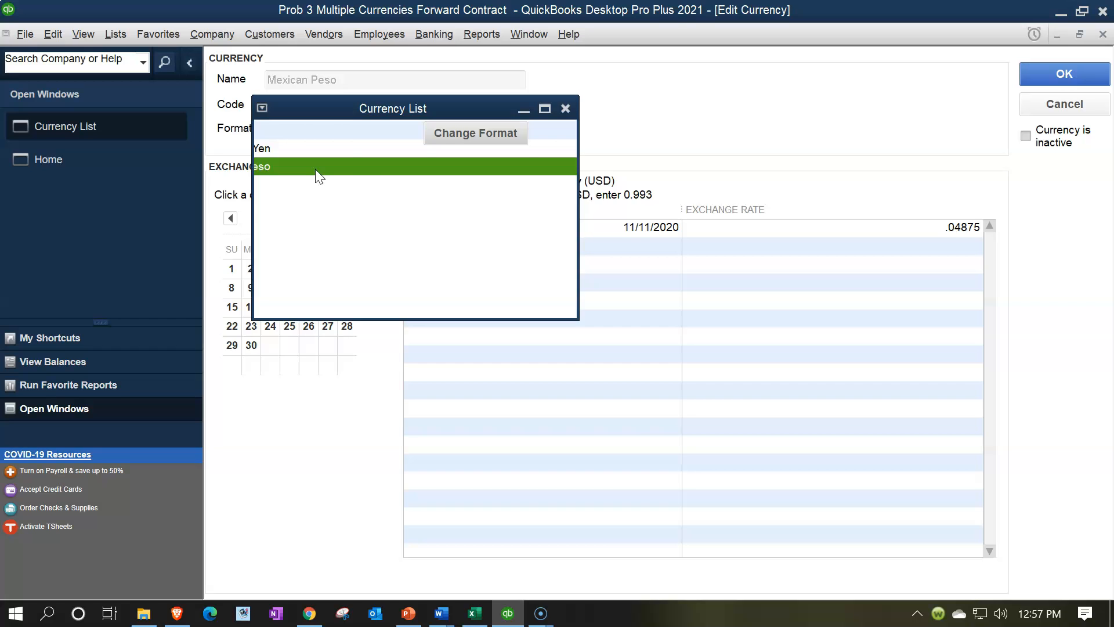
left_click(559, 248)
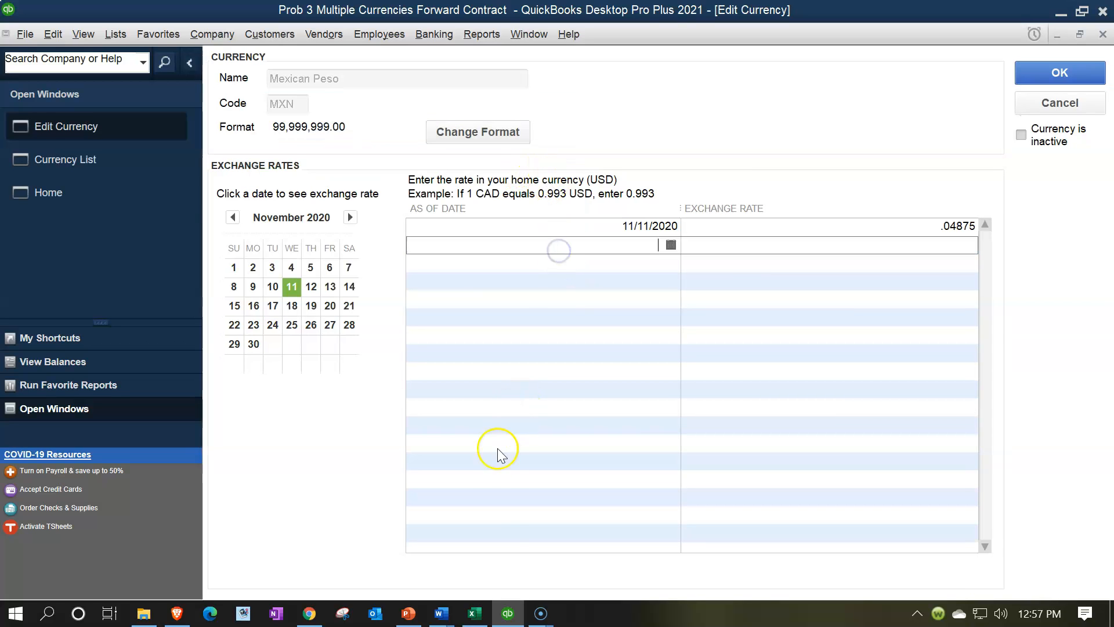
left_click(477, 616)
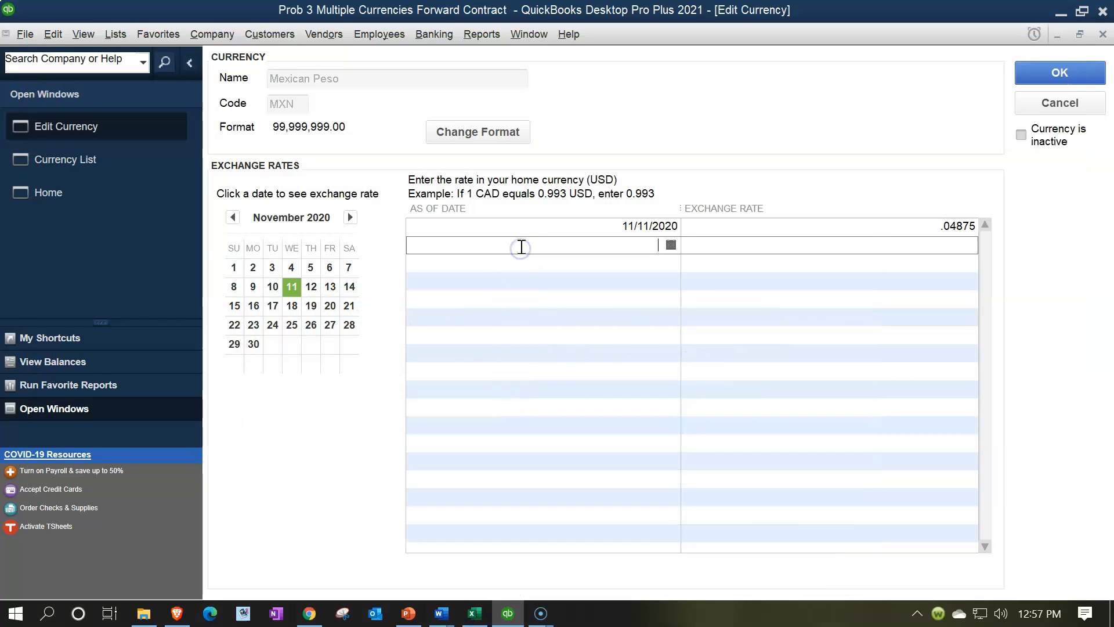
type("10/01/2021")
key("Tab")
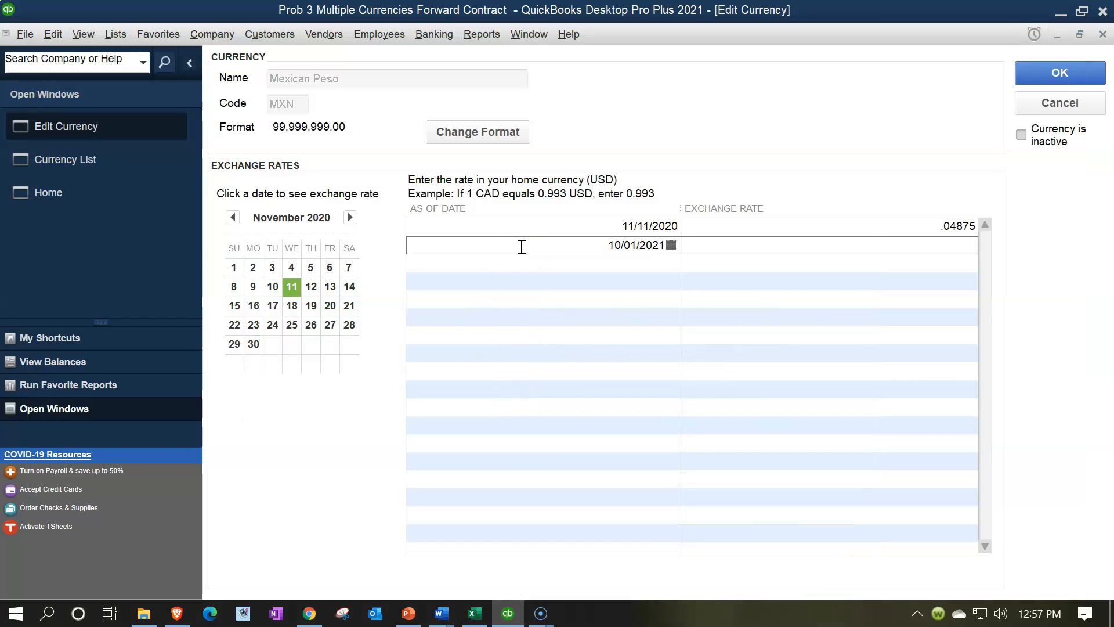
Step: Switch to Excel and look up the 180-day forward exchange rate for 10/1/x1 in the direct exchange rates table
left_click(475, 613)
left_click(450, 500)
key("Left")
key("Left")
key("Left")
key("Left")
key("Left")
key("Left")
key("Down")
key("Down")
key("Down")
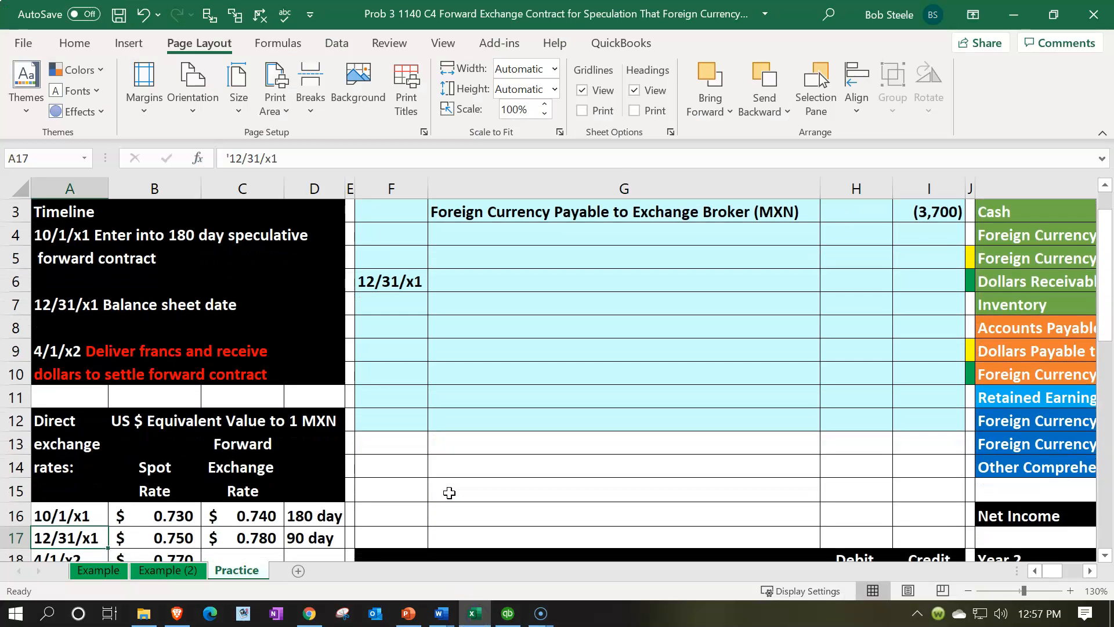
left_click(261, 511)
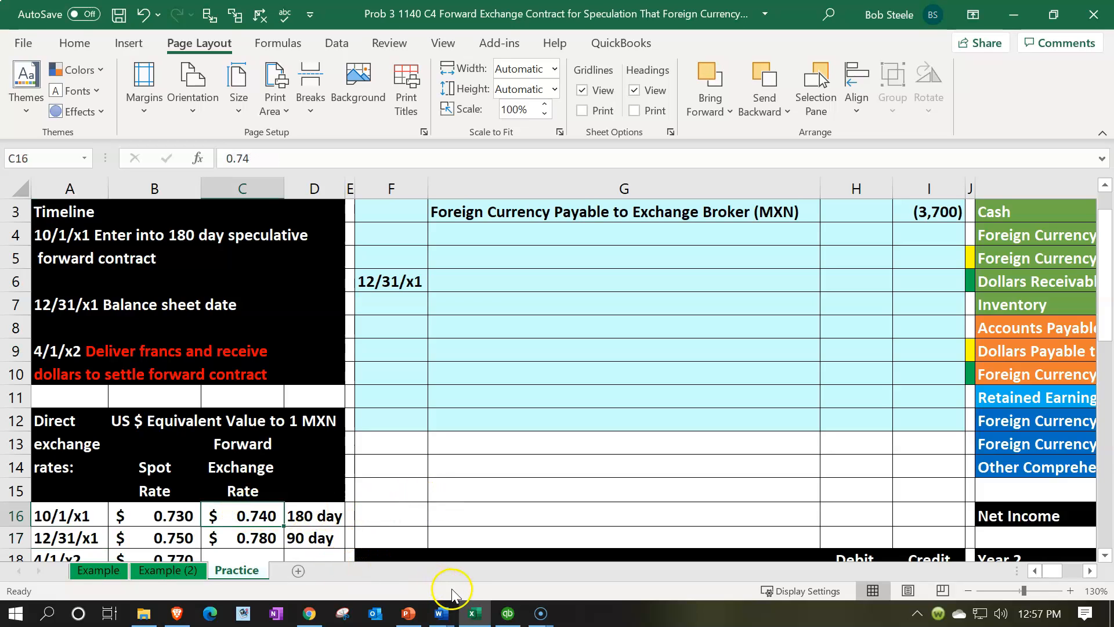
Step: Switch to QuickBooks, set the Mexican Peso's 10/01/2021 exchange rate to .74 and save the currency
left_click(508, 613)
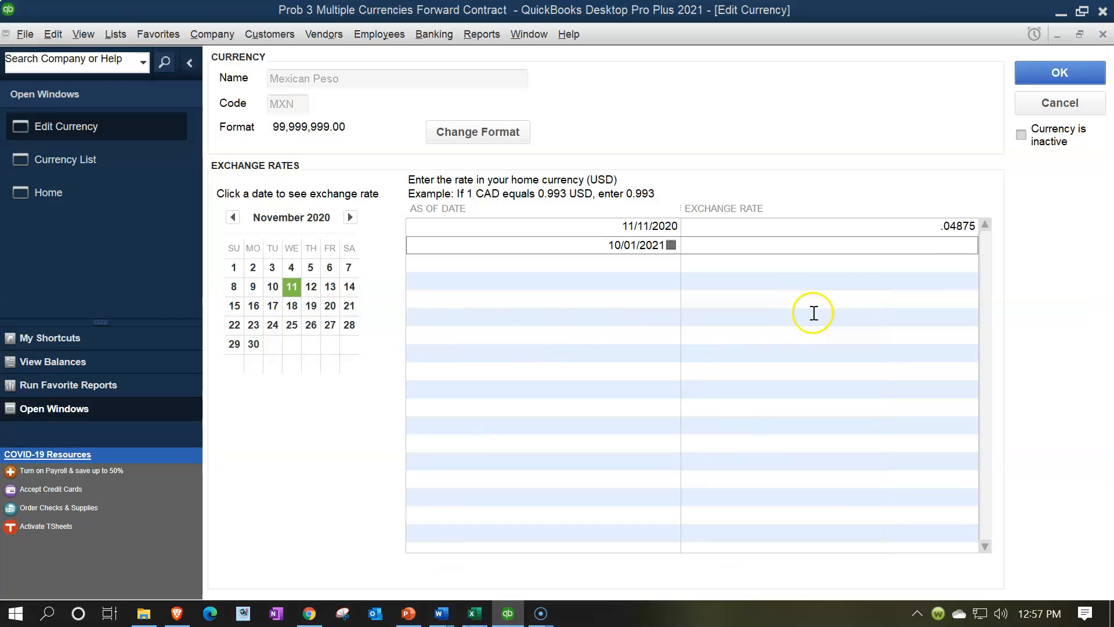
left_click(939, 247)
type(".74")
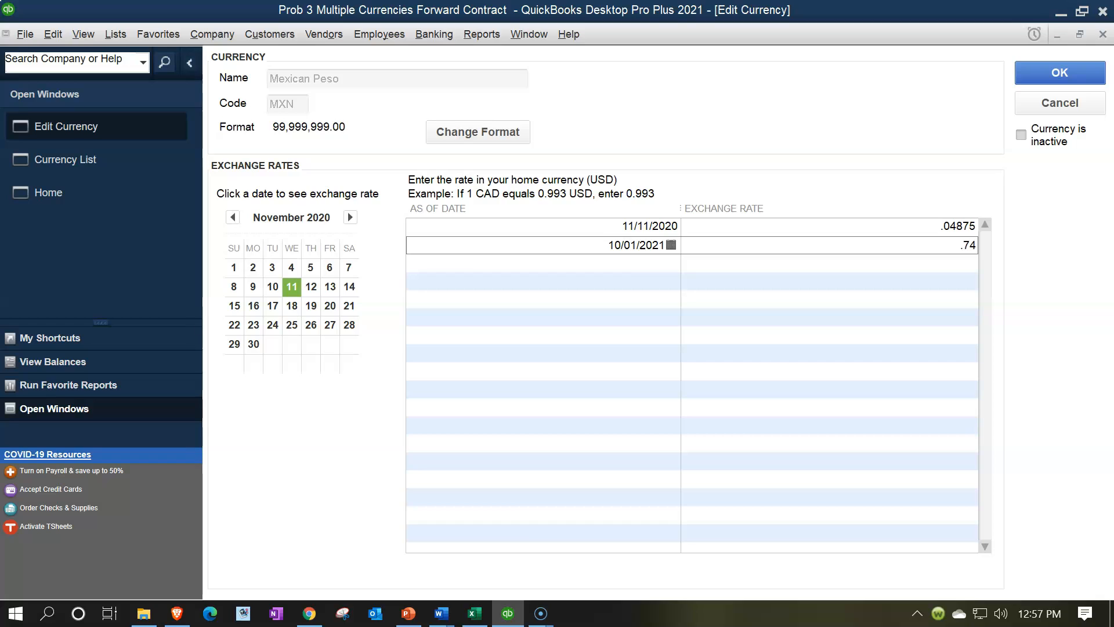
key("Tab")
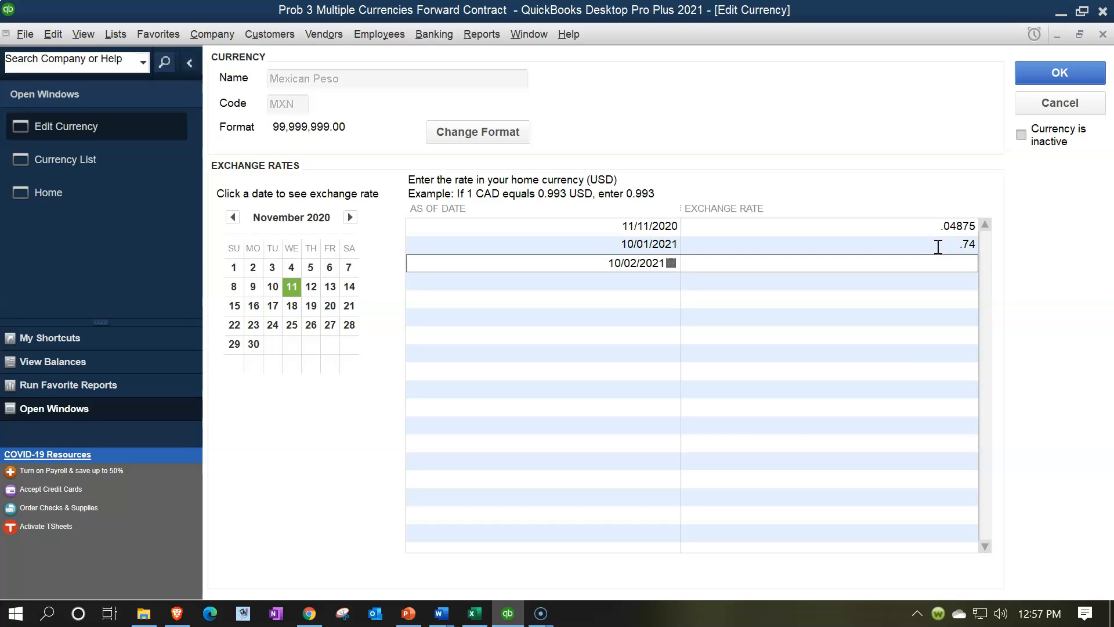
left_click(932, 233)
left_click(928, 239)
left_click(1036, 75)
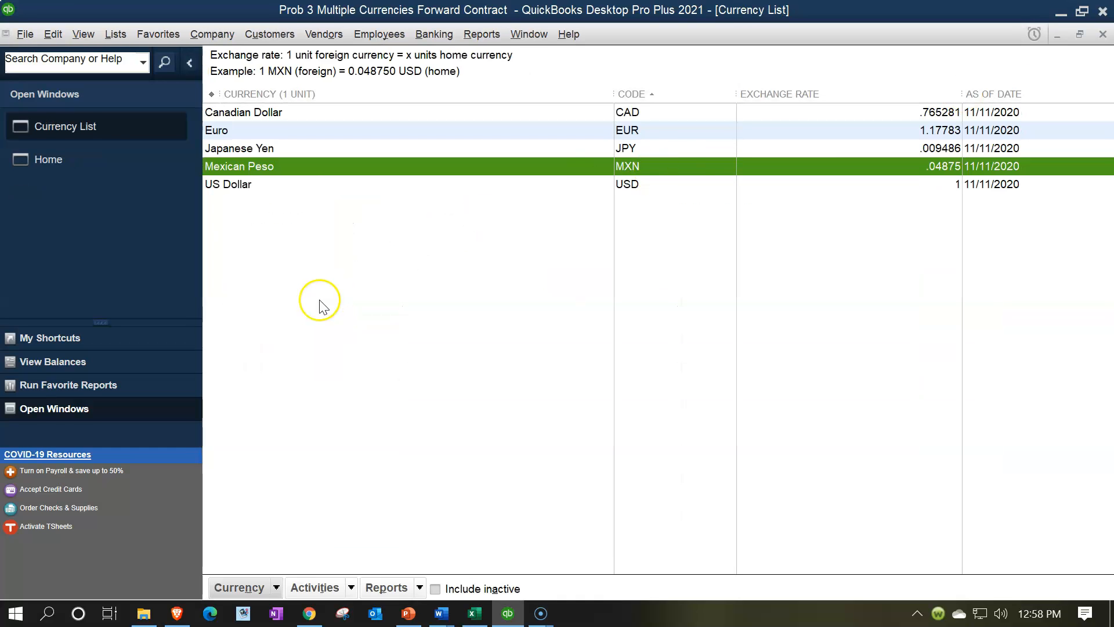
Step: Open the Chart of Accounts and switch to the forward contract workbook in Excel
left_click(114, 37)
left_click(117, 51)
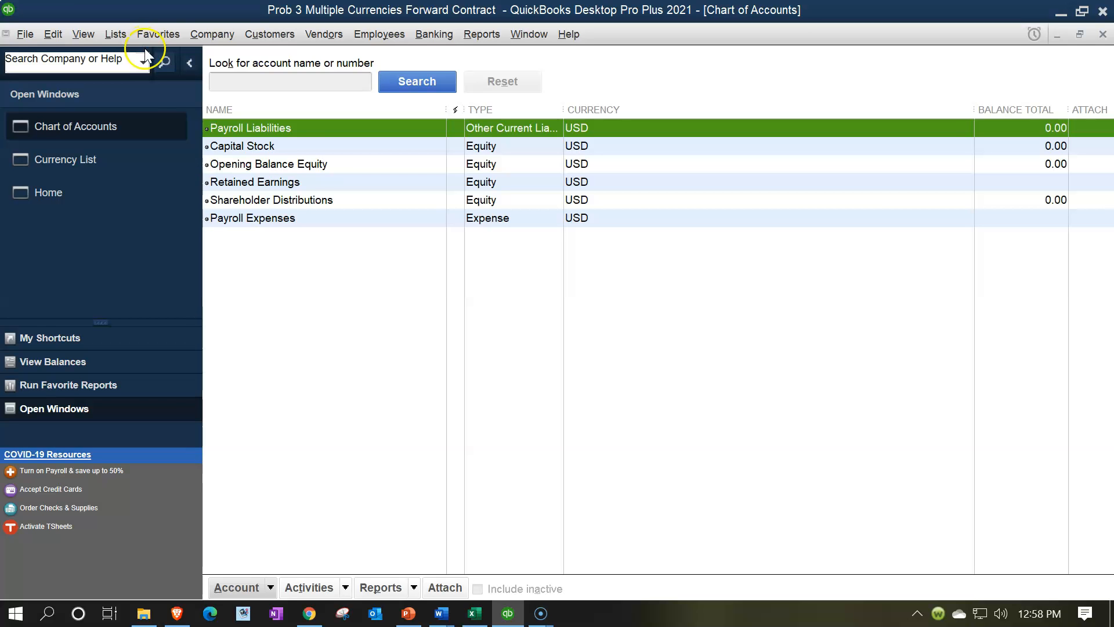
left_click(475, 614)
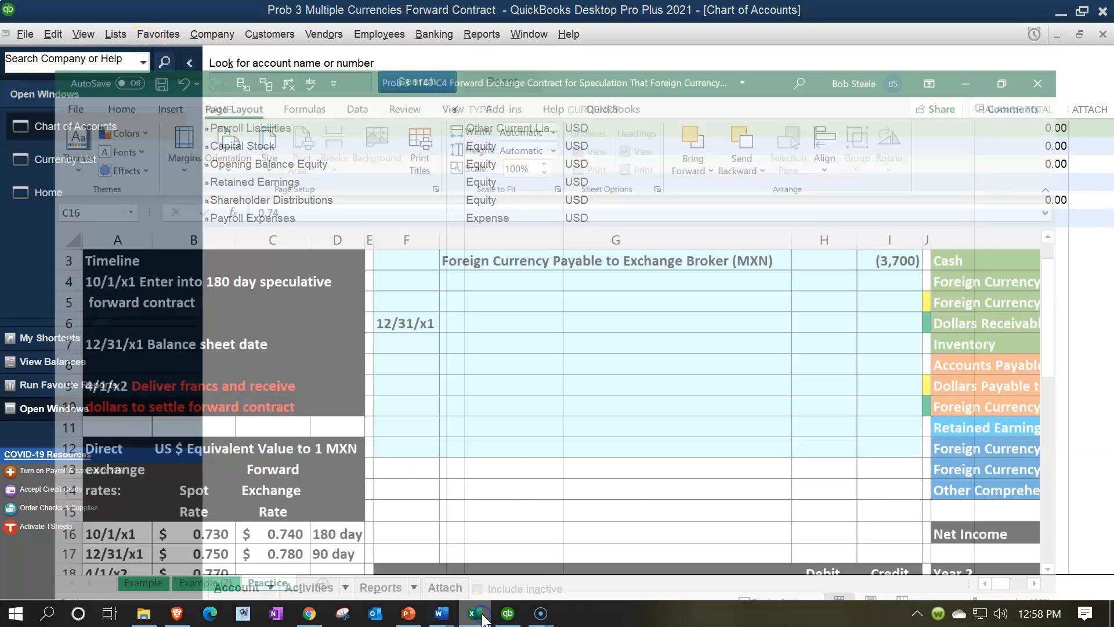
Step: Review the 10/1/x1 journal entry and the Year 1 broker receivable and payable accounts in the Excel worksheet
scroll(922, 280, "up", 1)
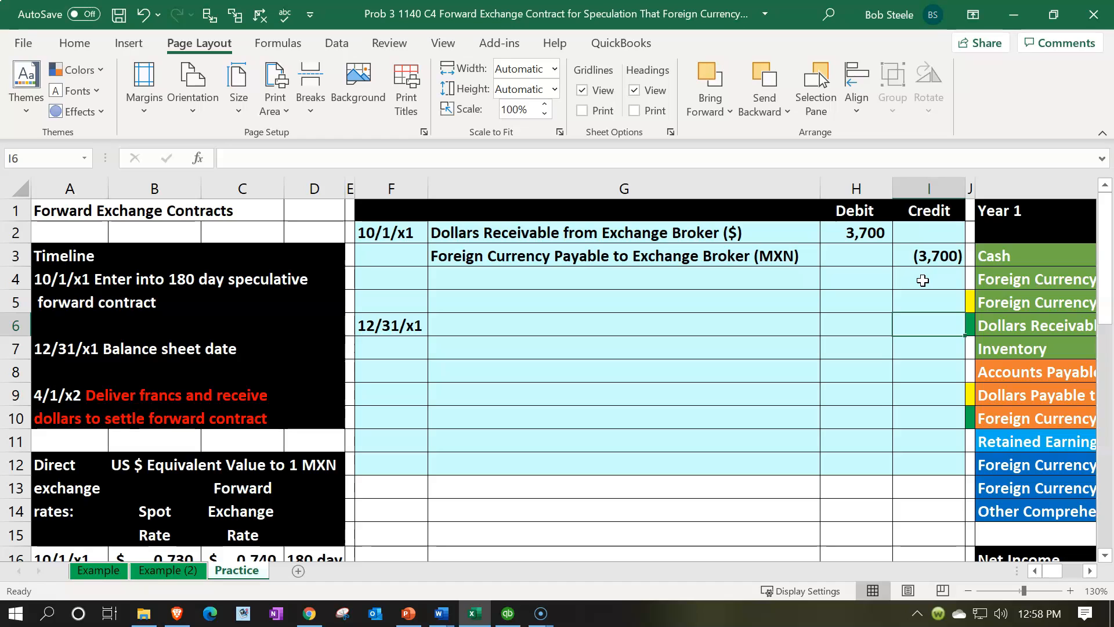
left_click(923, 281)
key("Right")
key("Right")
key("Right")
key("Right")
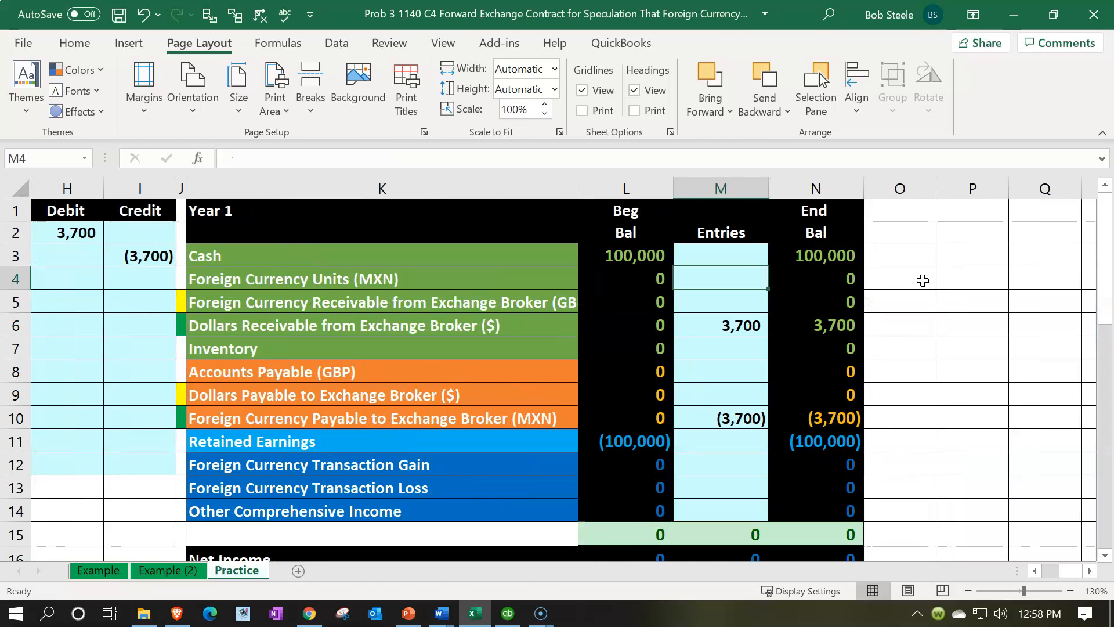
left_click(511, 309)
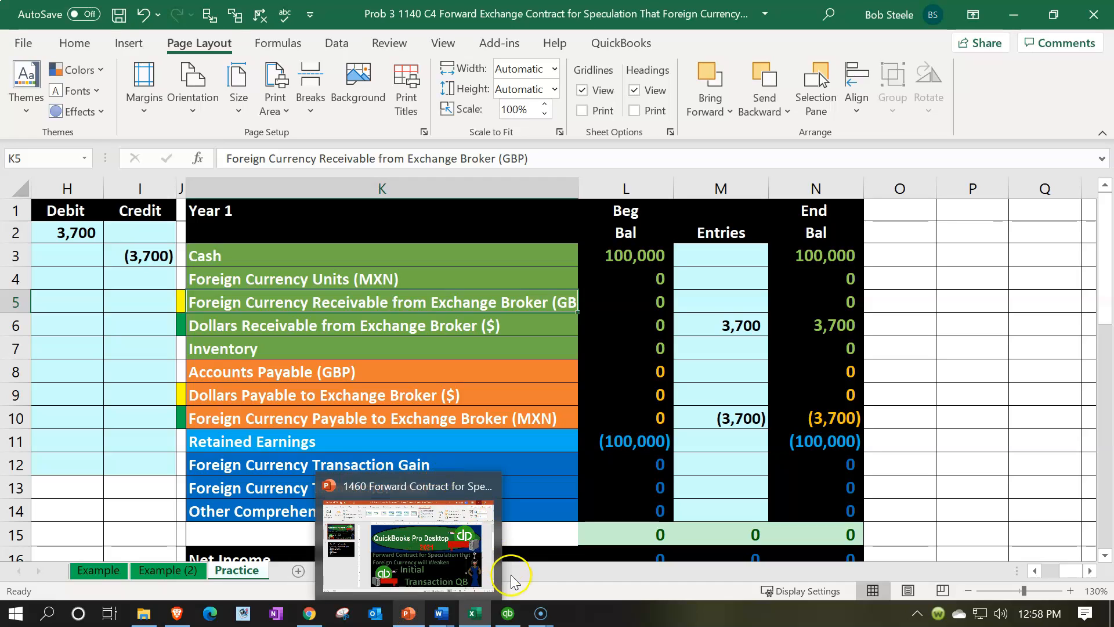
Step: Switch to QuickBooks and start a new account of type Accounts Receivable from the Chart of Accounts
left_click(509, 612)
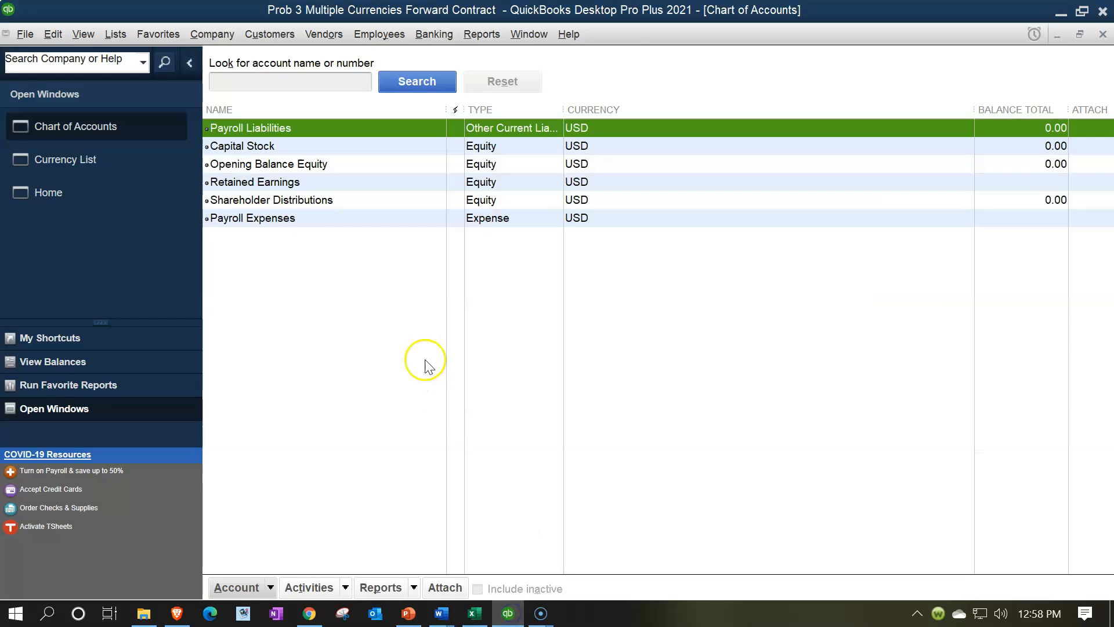
left_click(268, 589)
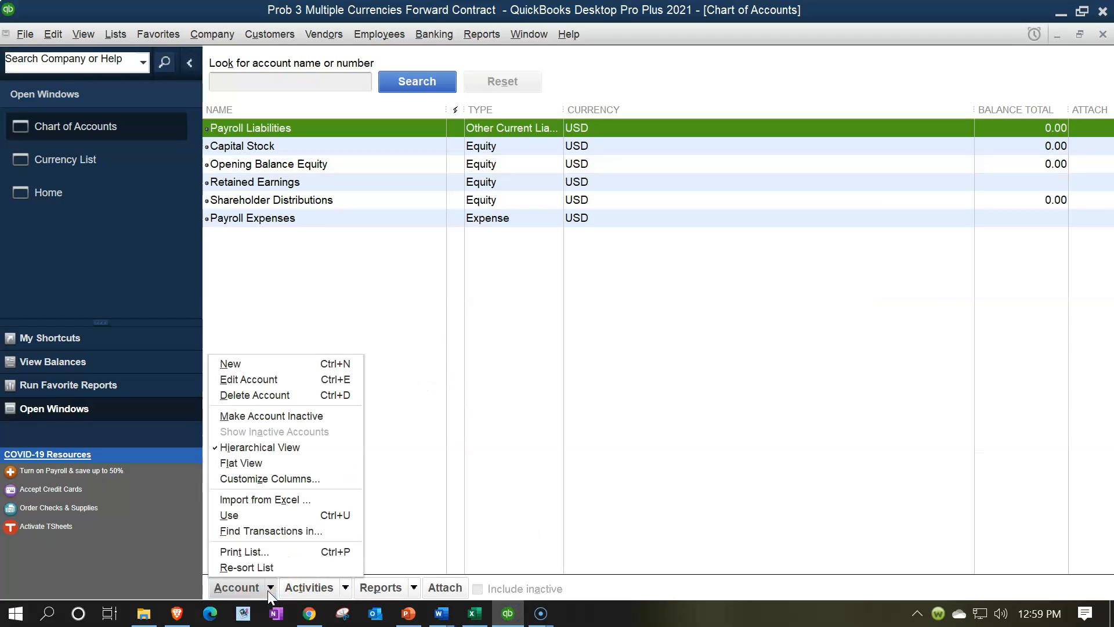
left_click(236, 369)
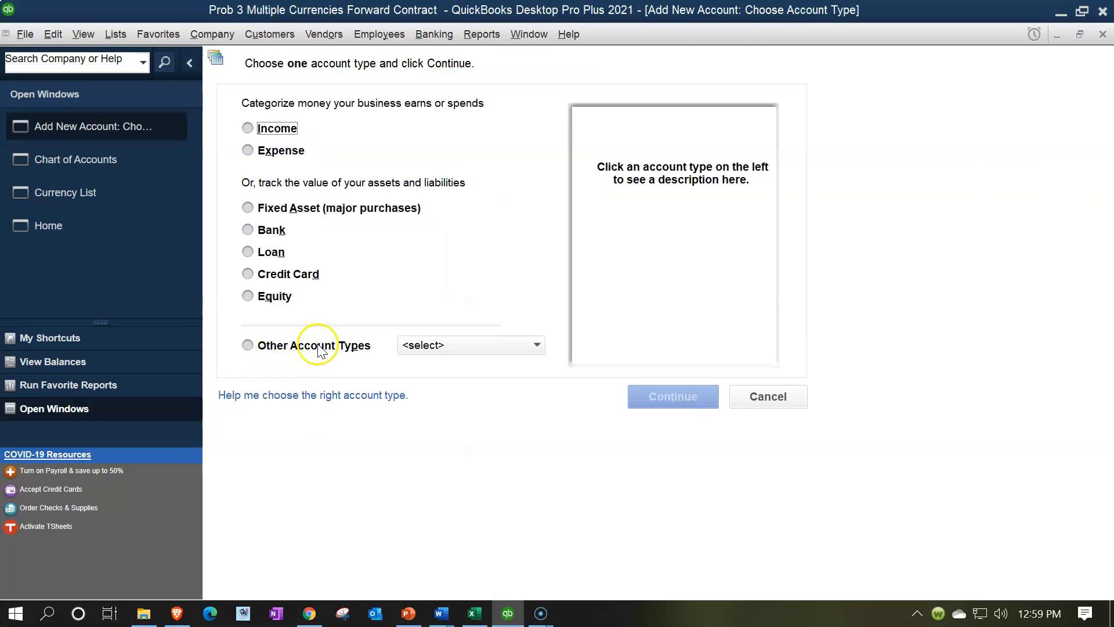
left_click(447, 346)
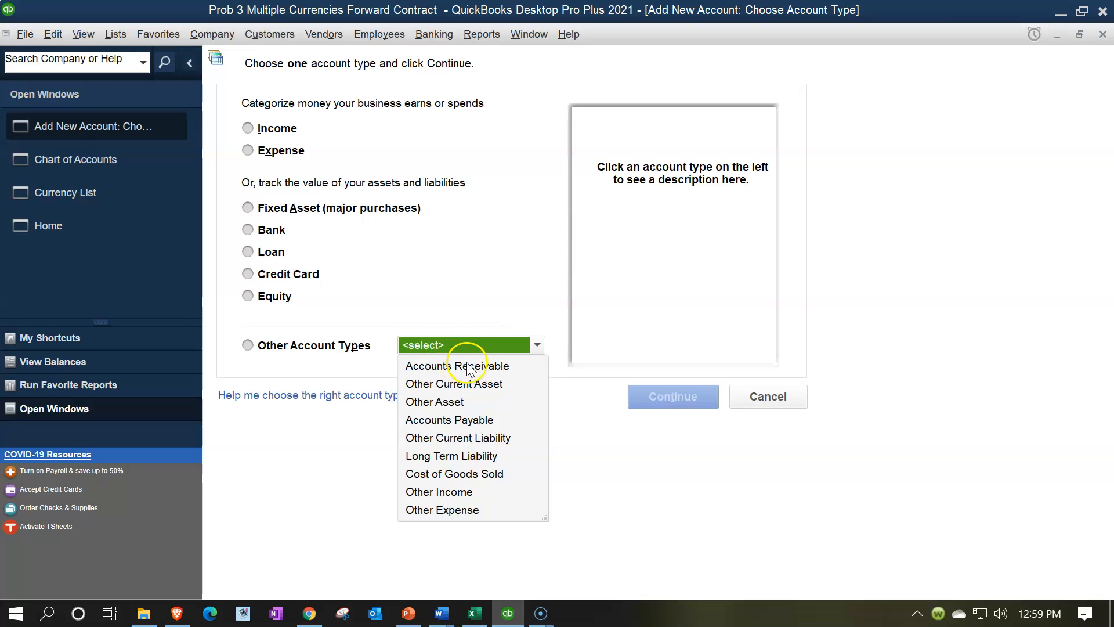
left_click(468, 367)
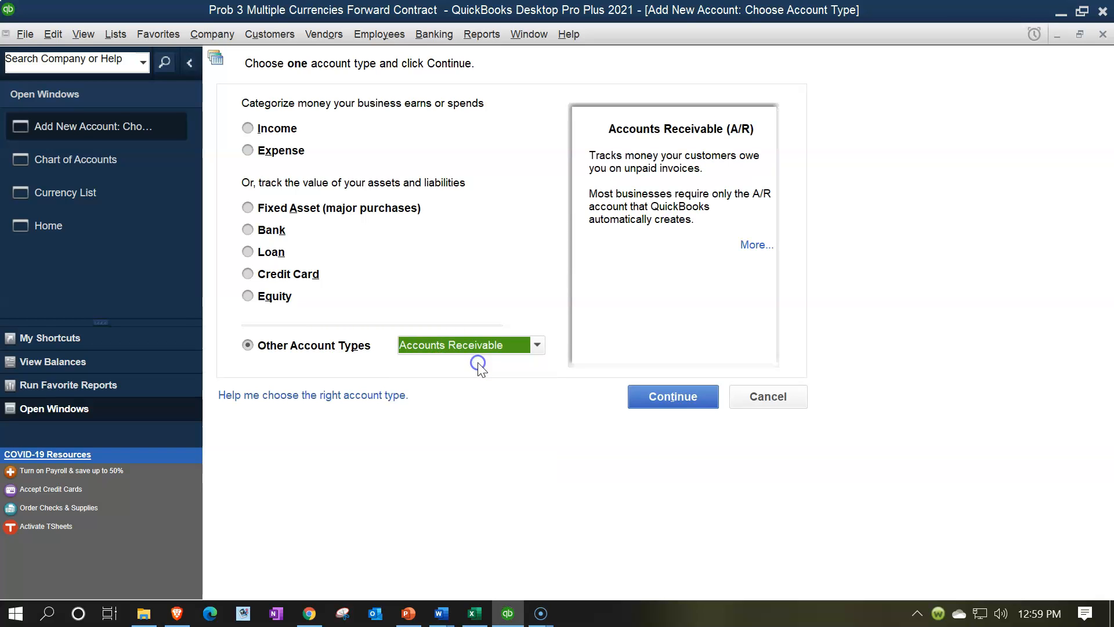
left_click(654, 399)
Step: Name the new receivable account "Receivable Exchange Broker" and save it
type("Receivable Exchange Bre")
type("a")
key("BackSpace")
key("BackSpace")
type("oaker")
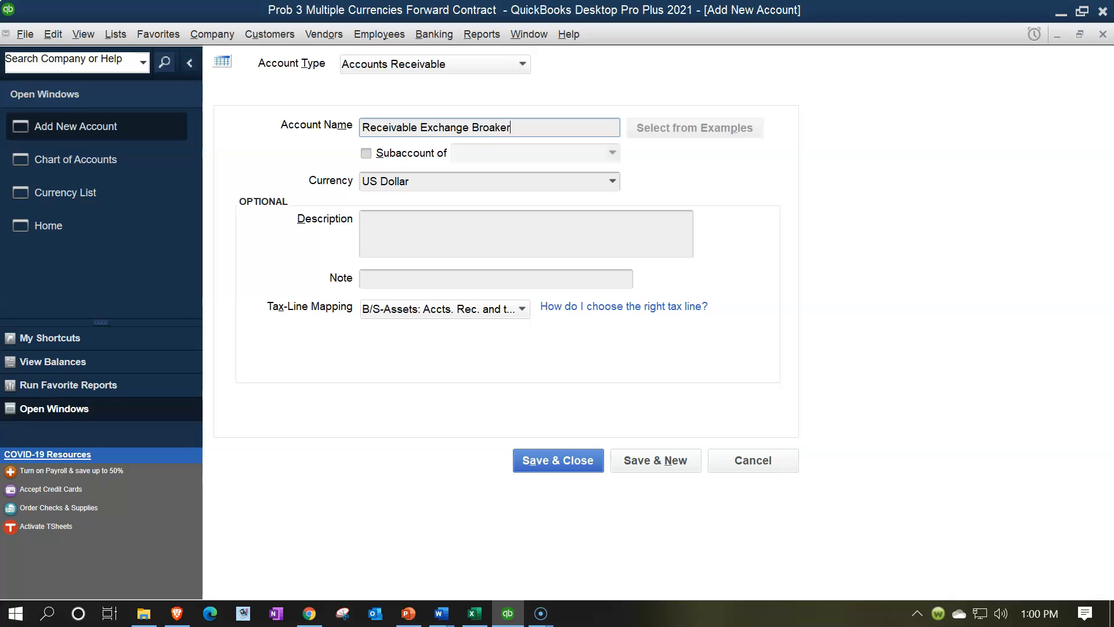
key("BackSpace")
key("BackSpace")
key("BackSpace")
key("BackSpace")
type("ker")
left_click(580, 460)
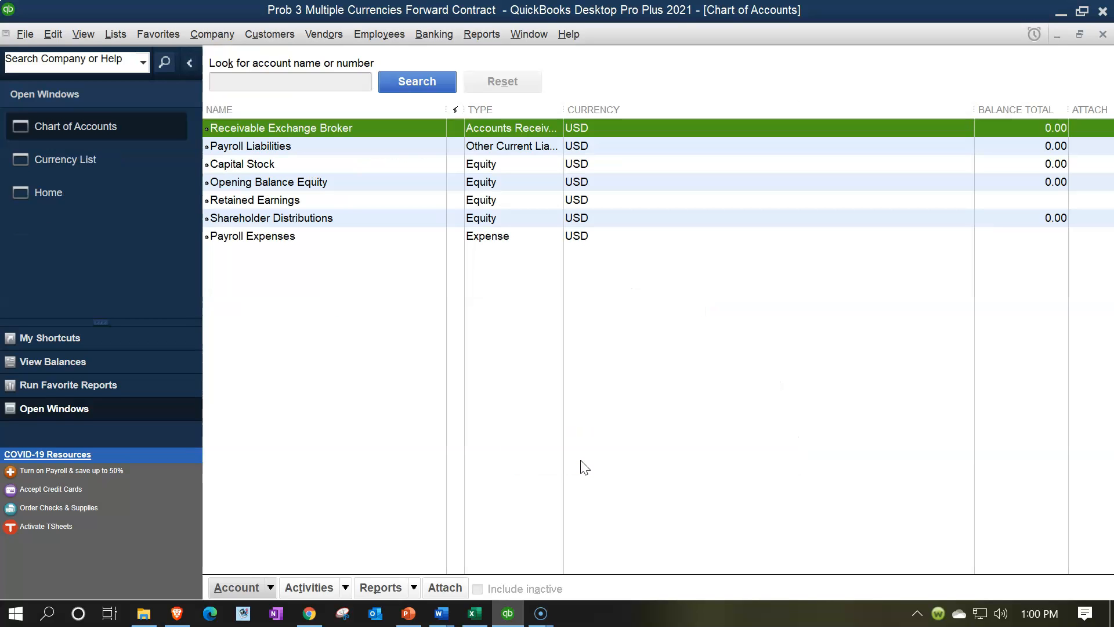
Step: Start another new account in the Chart of Accounts, of type Accounts Payable
left_click(271, 586)
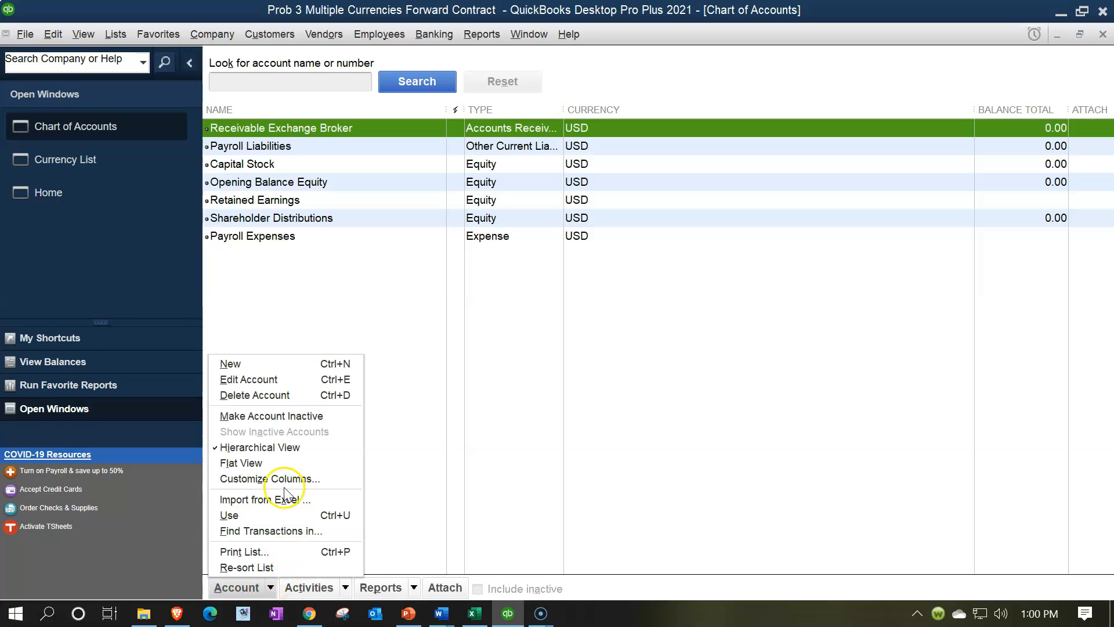
left_click(273, 364)
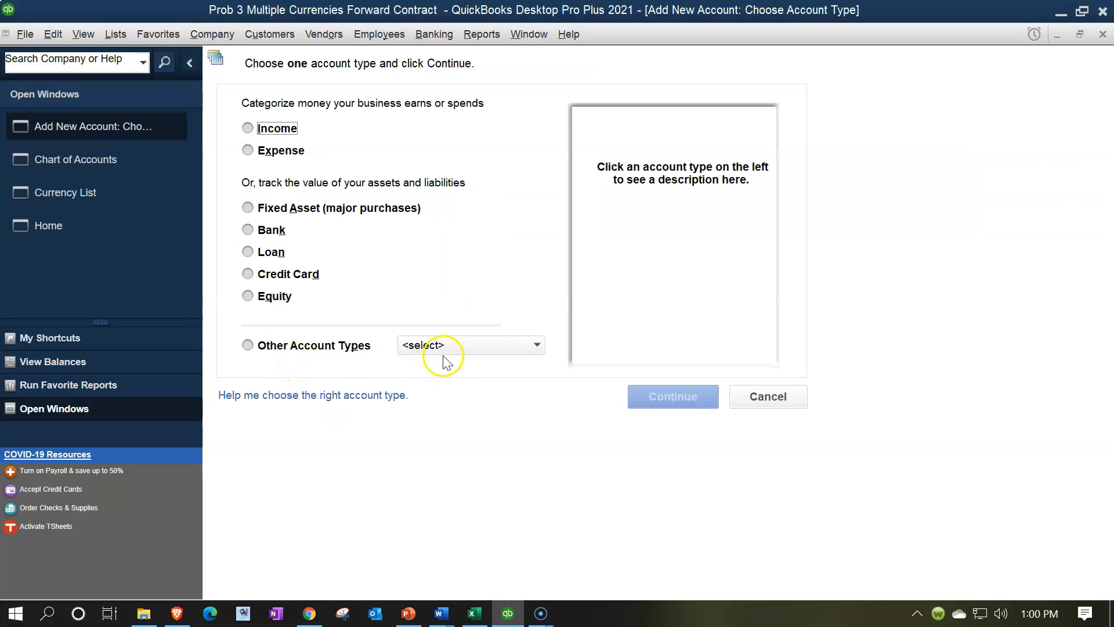
left_click(464, 346)
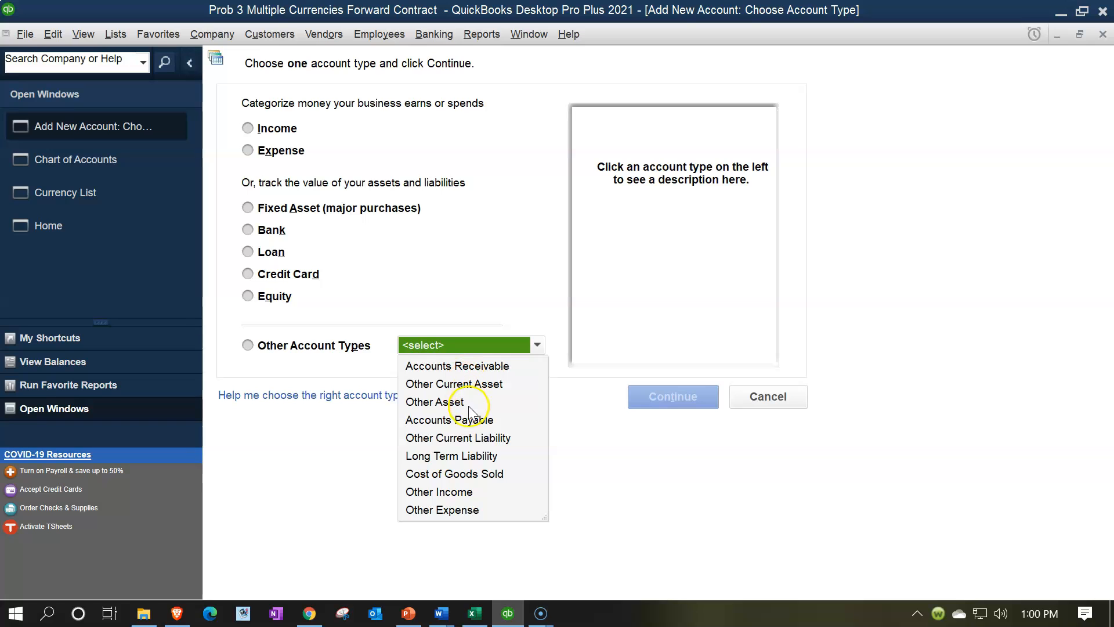
left_click(469, 421)
left_click(659, 396)
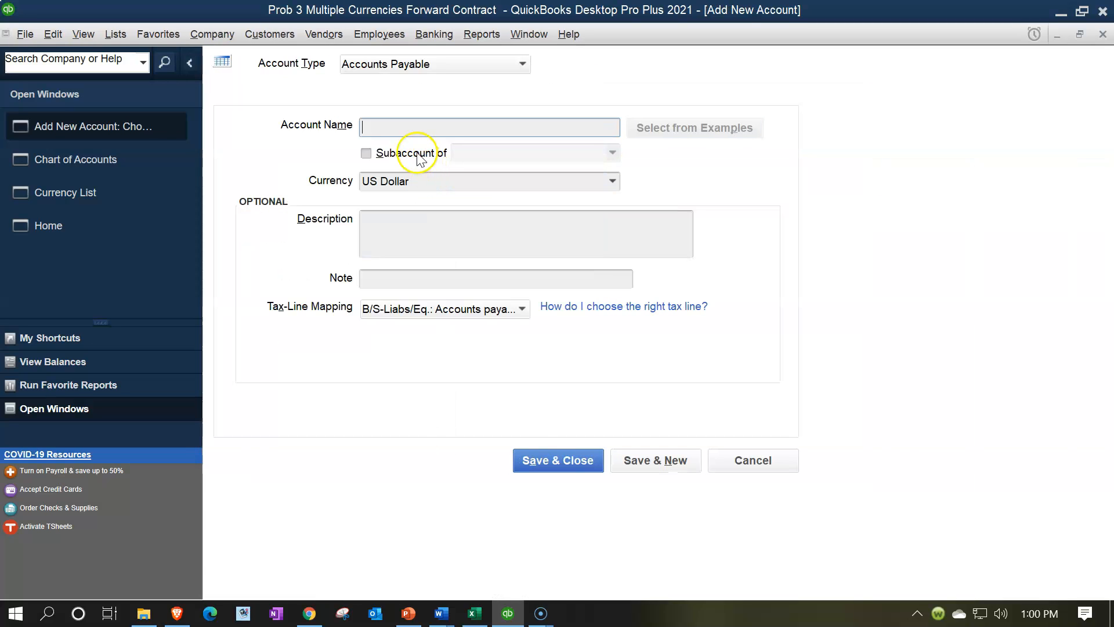
Step: Name the payable account "Payable Exchange Broker", set its currency to Mexican Peso and save it
type("Payable")
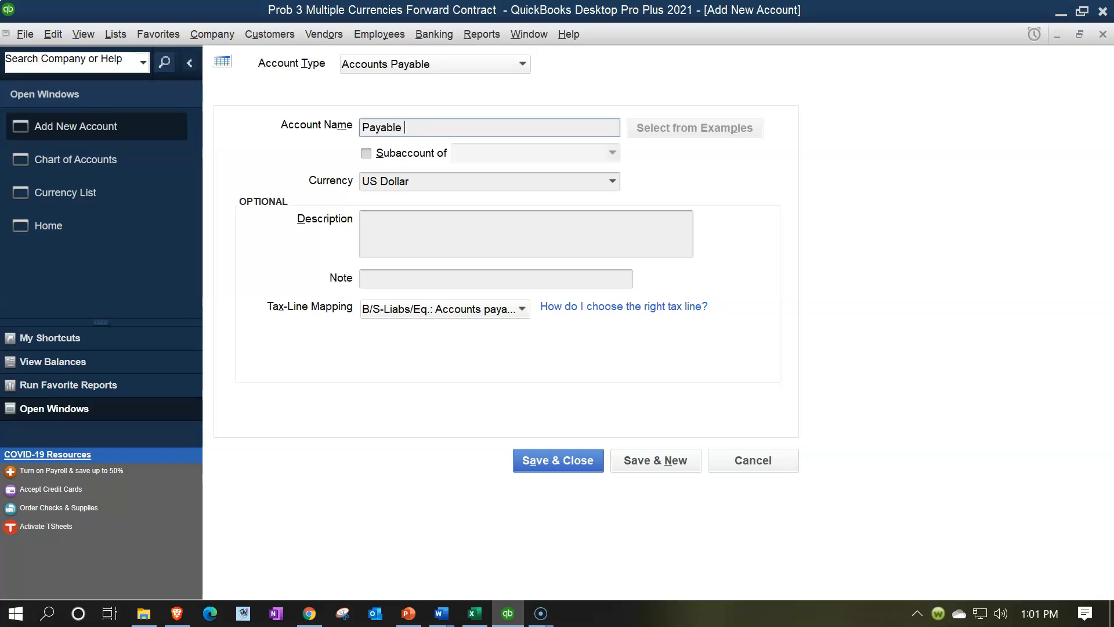
type(" Exchange Broker")
key("Tab")
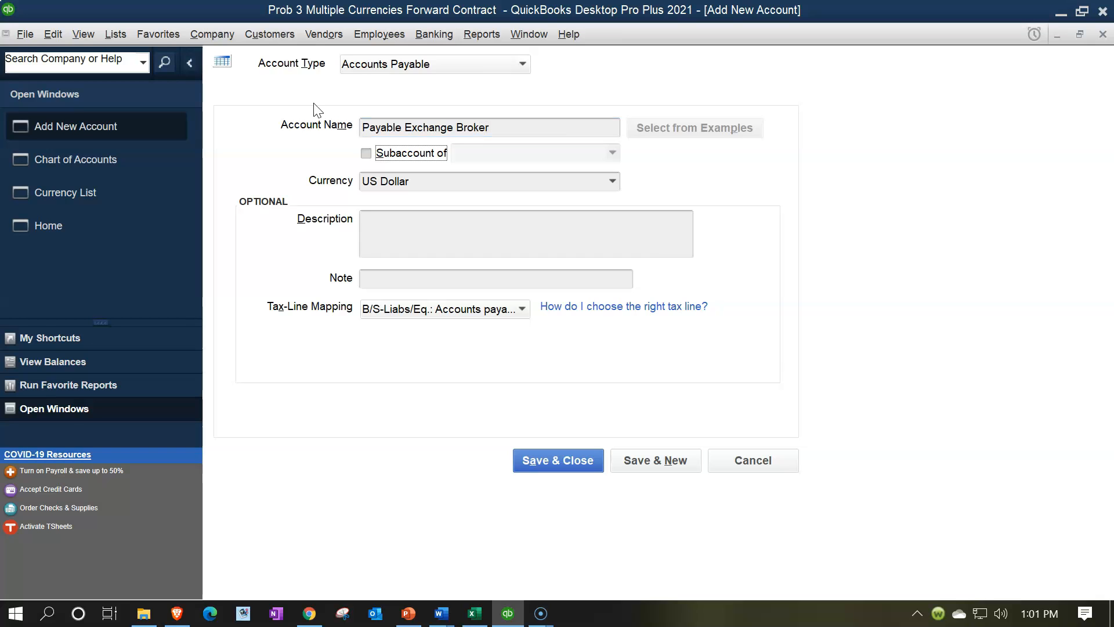
left_click(614, 180)
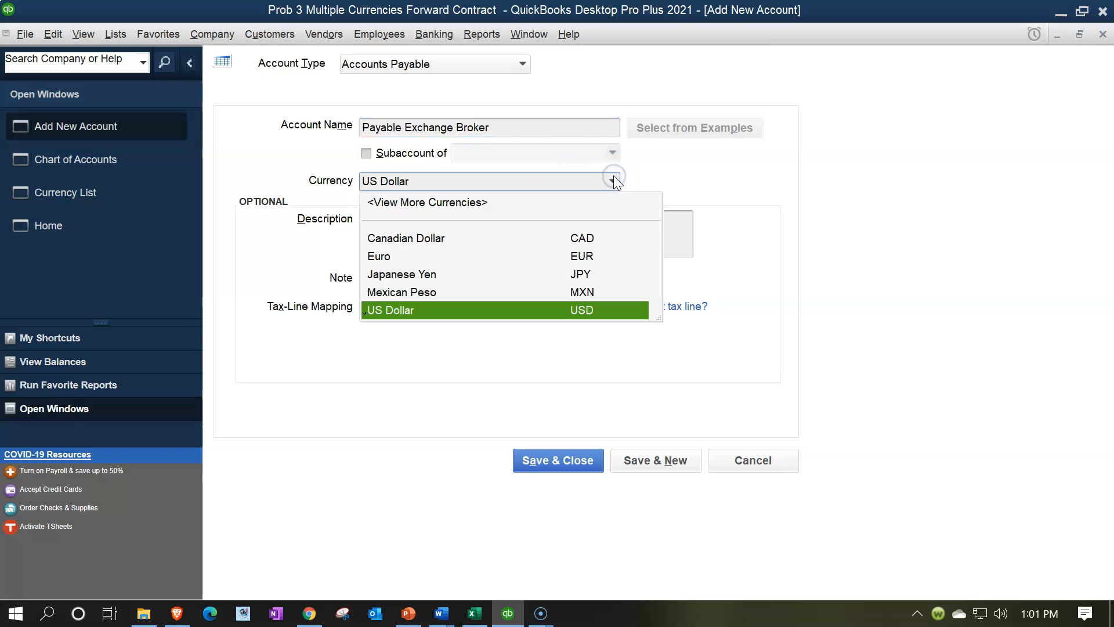
left_click(448, 291)
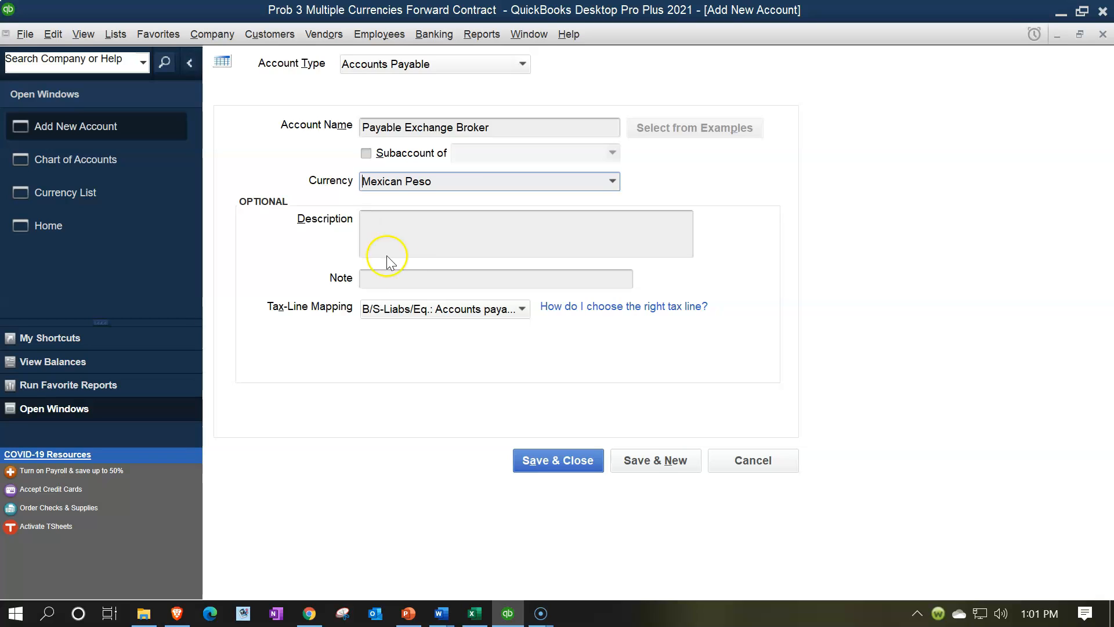
left_click(583, 468)
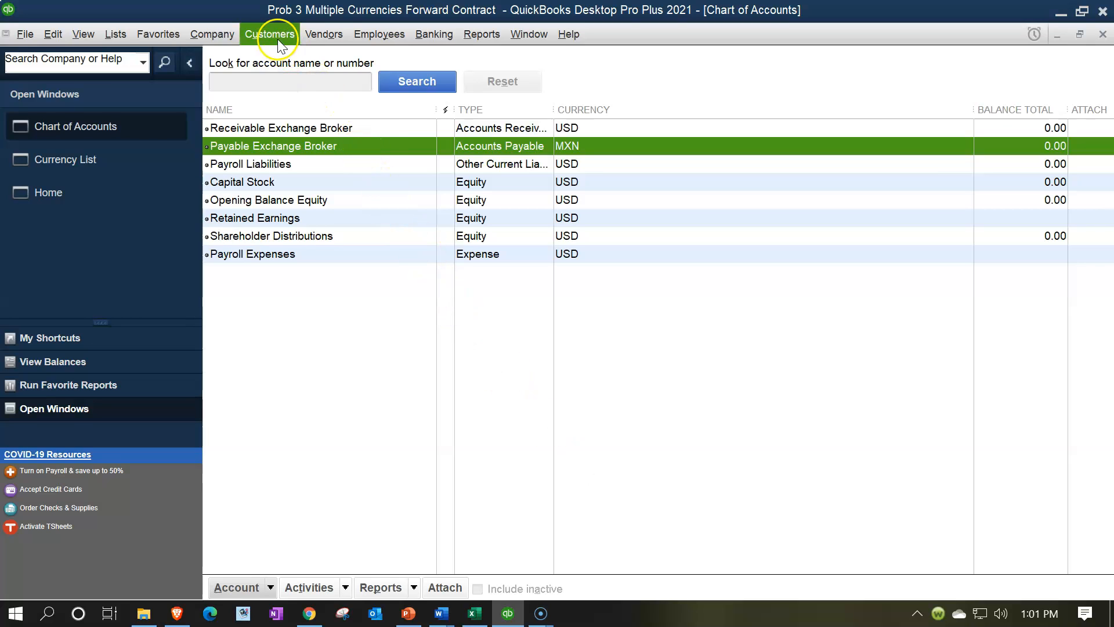
Step: Open the Vendor Center and start a new vendor record
left_click(314, 35)
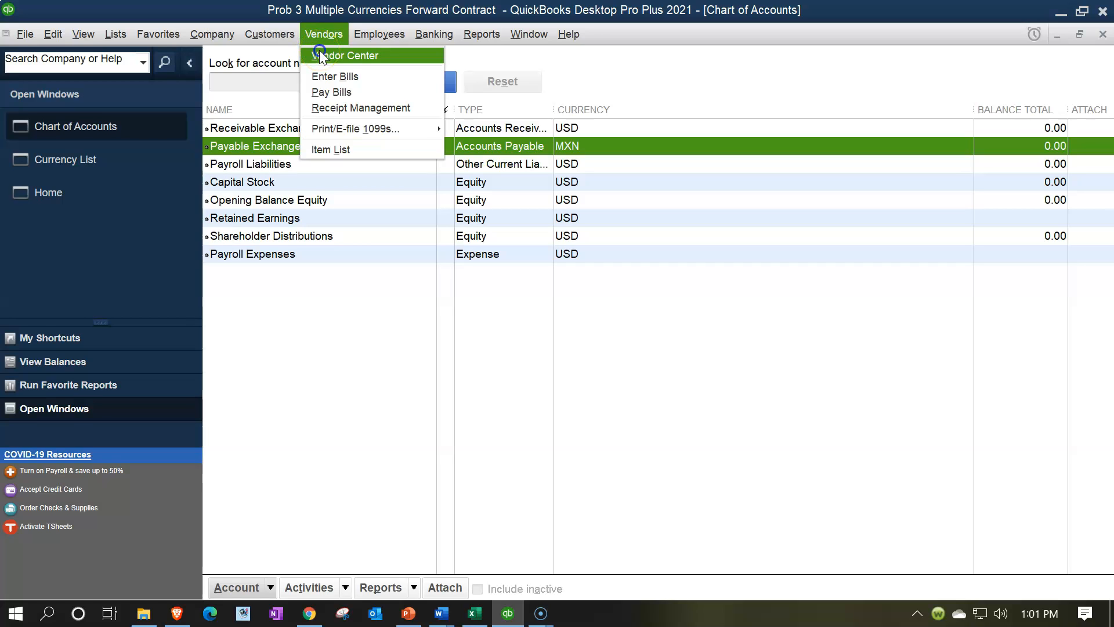
left_click(320, 54)
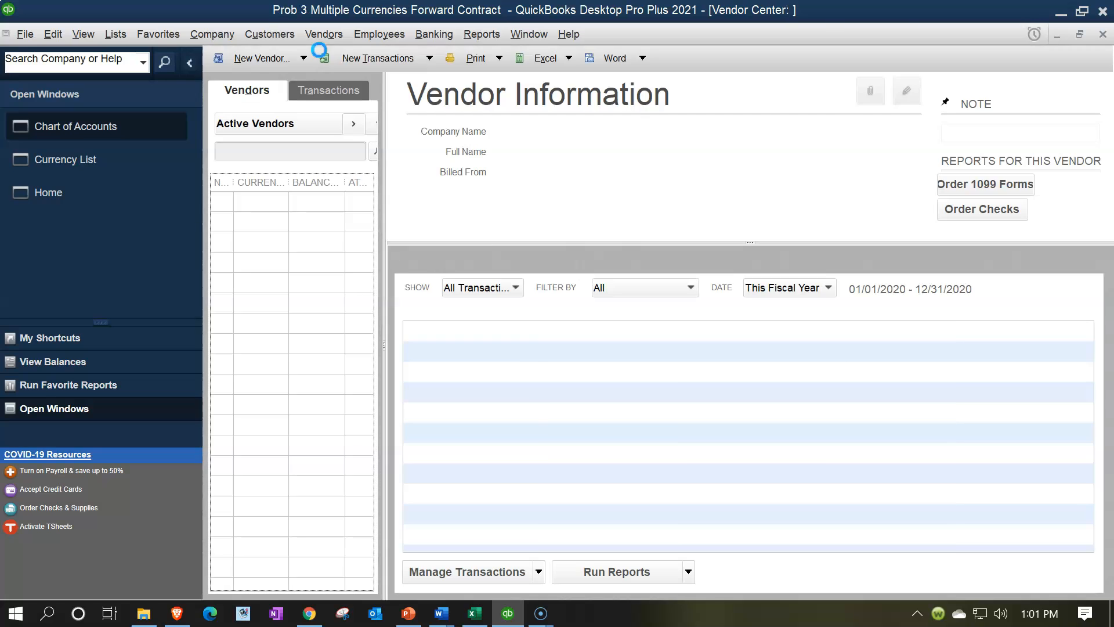
left_click(298, 69)
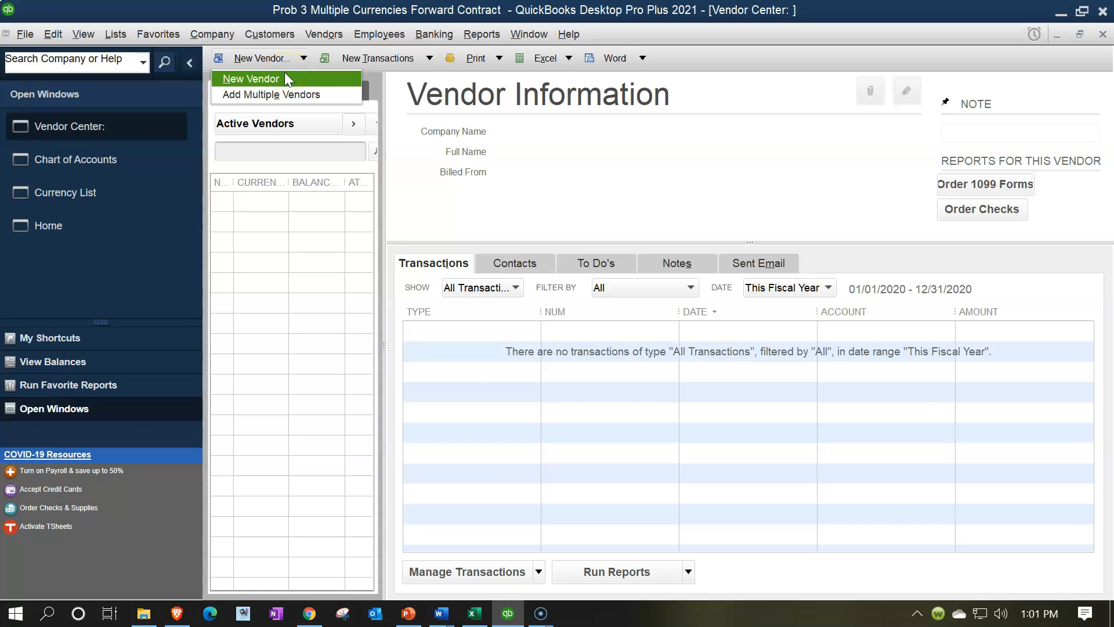
left_click(284, 74)
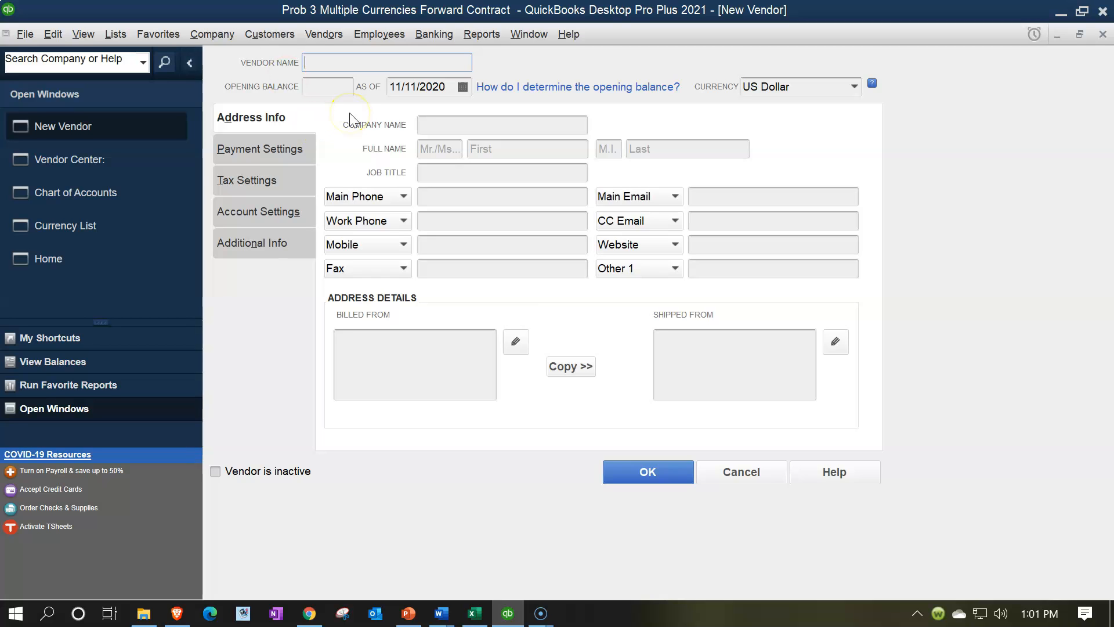
Step: Name the new vendor "Exchange Broker" and set its currency to Mexican Peso
type("Exchange Broker")
key("Tab")
key("Tab")
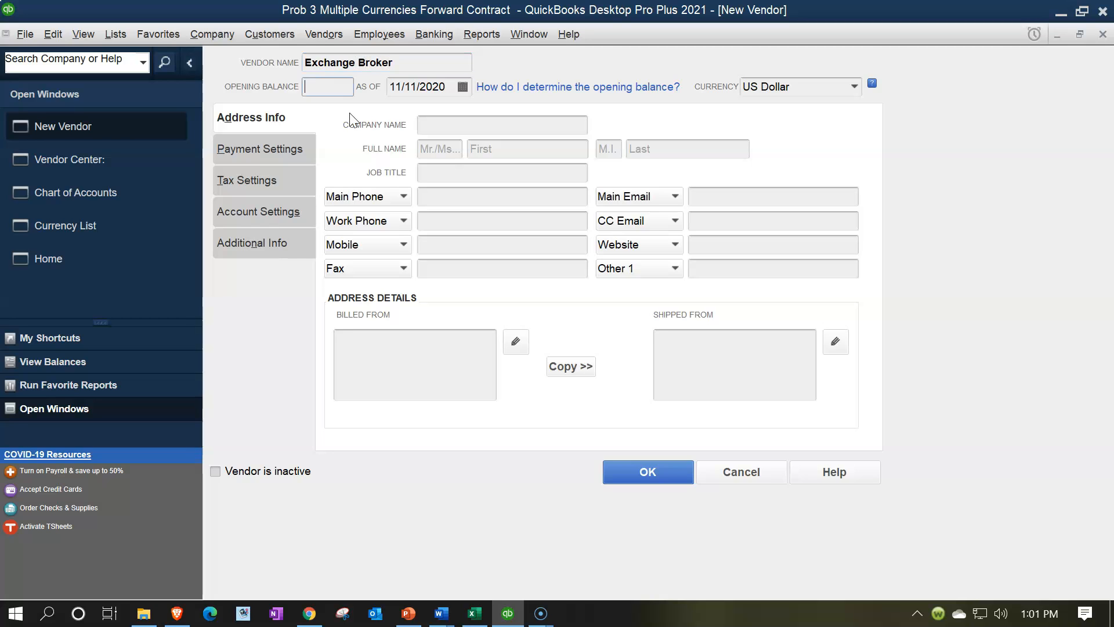
key("Tab")
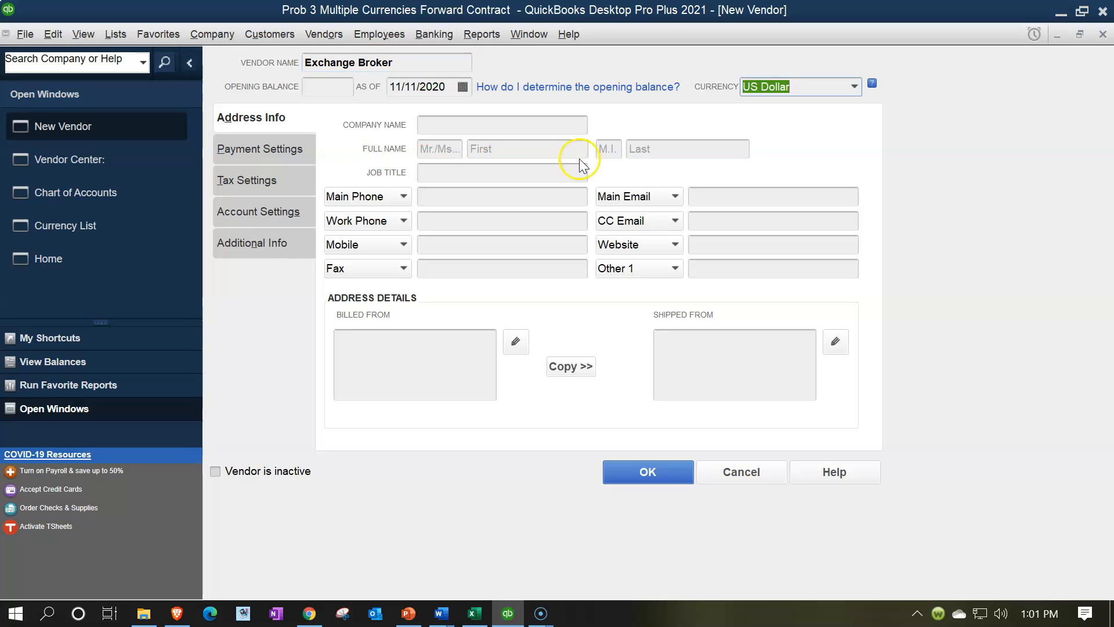
left_click(855, 88)
left_click(801, 199)
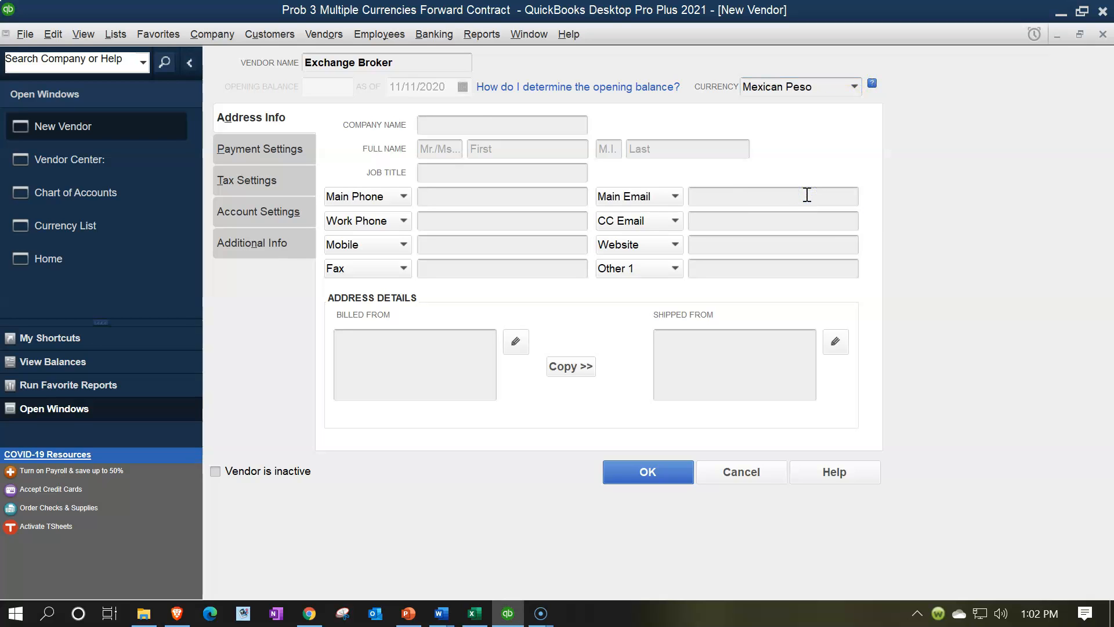
Step: Extend the vendor's name to "Exchange Broker (MXN)" and save the vendor
left_click(417, 63)
type("(")
left_click(854, 87)
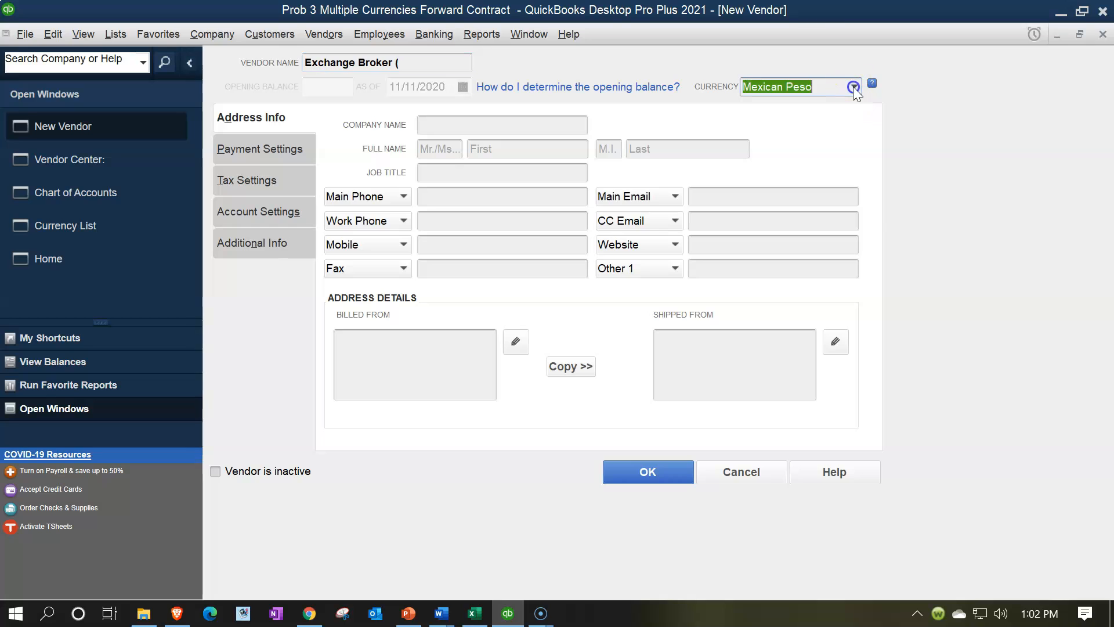
left_click(854, 89)
left_click(418, 58)
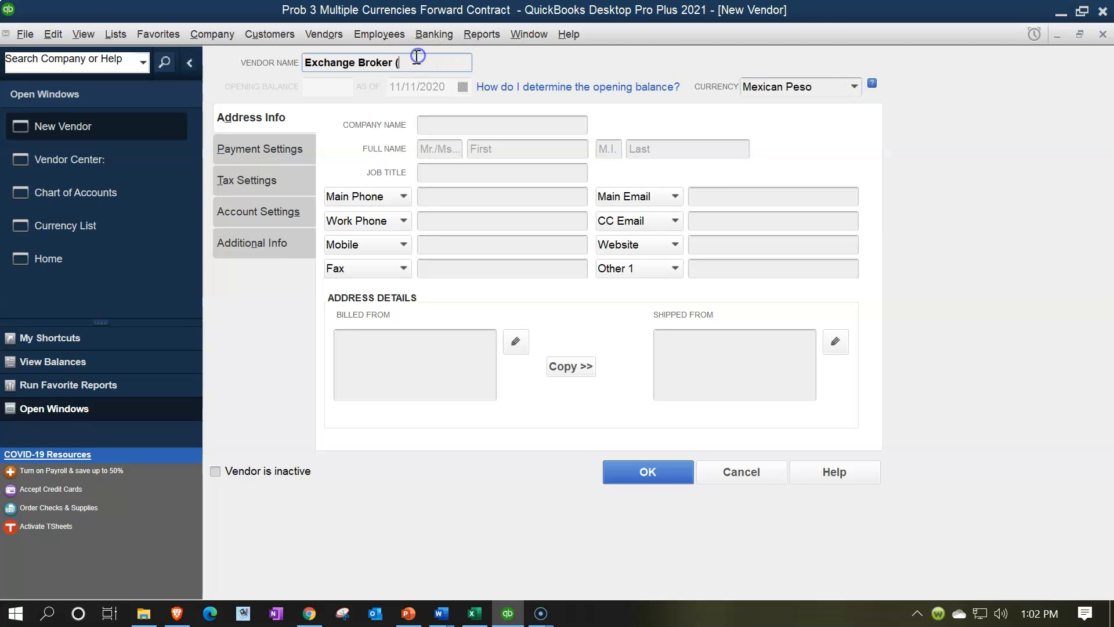
type("MXN)")
key("Tab")
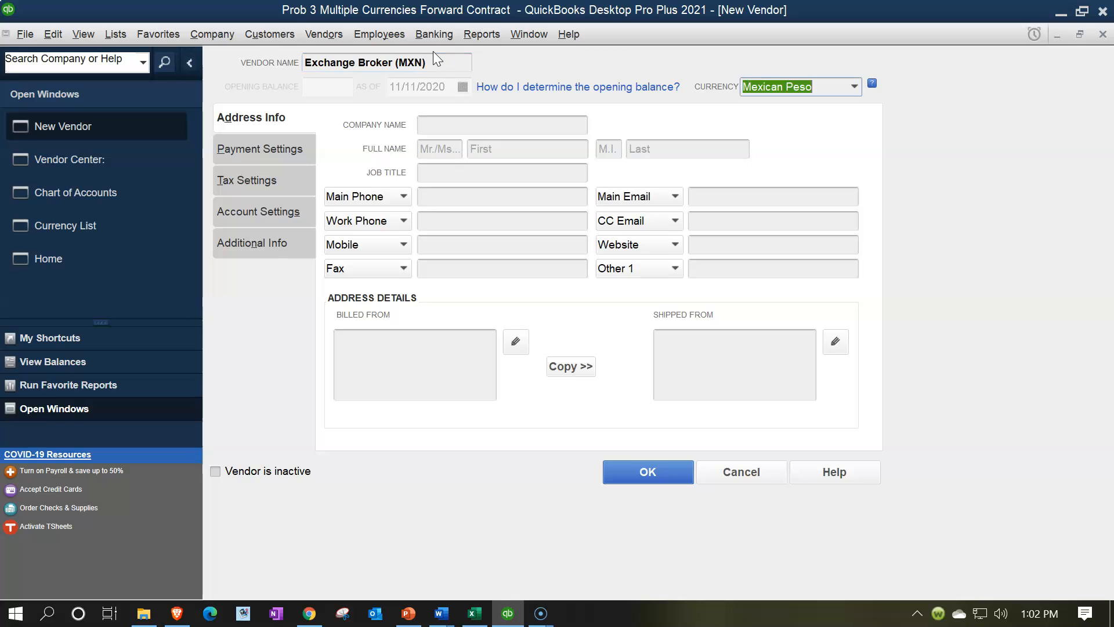
left_click(671, 466)
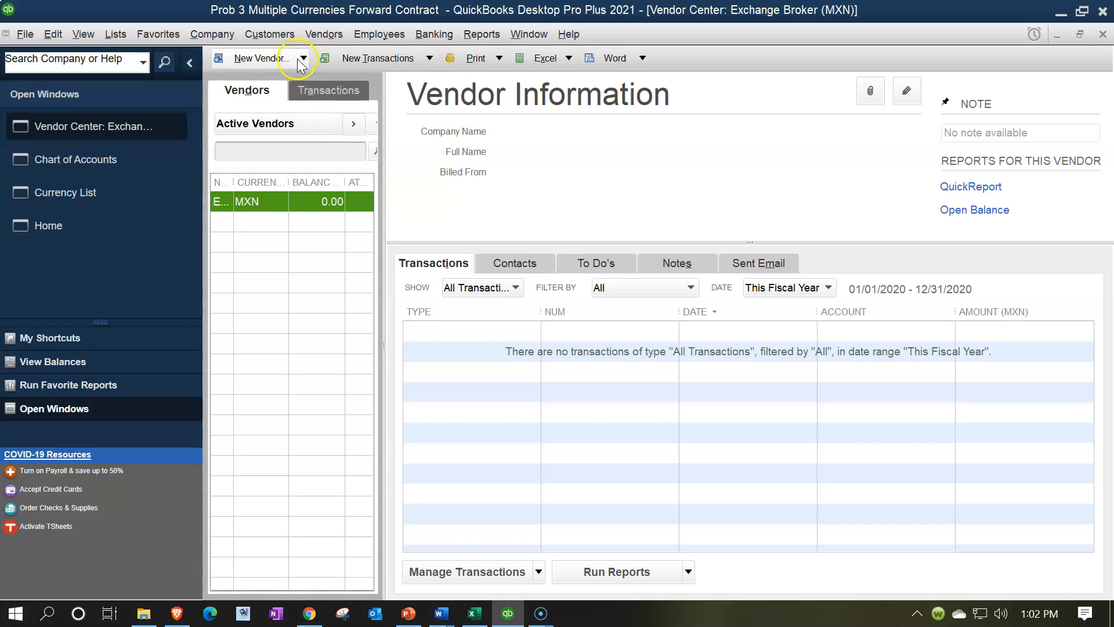
Step: Create a customer named "Exchange Broker (USD)" in the Customer Center, keeping US Dollar as its currency, and save it
left_click(278, 35)
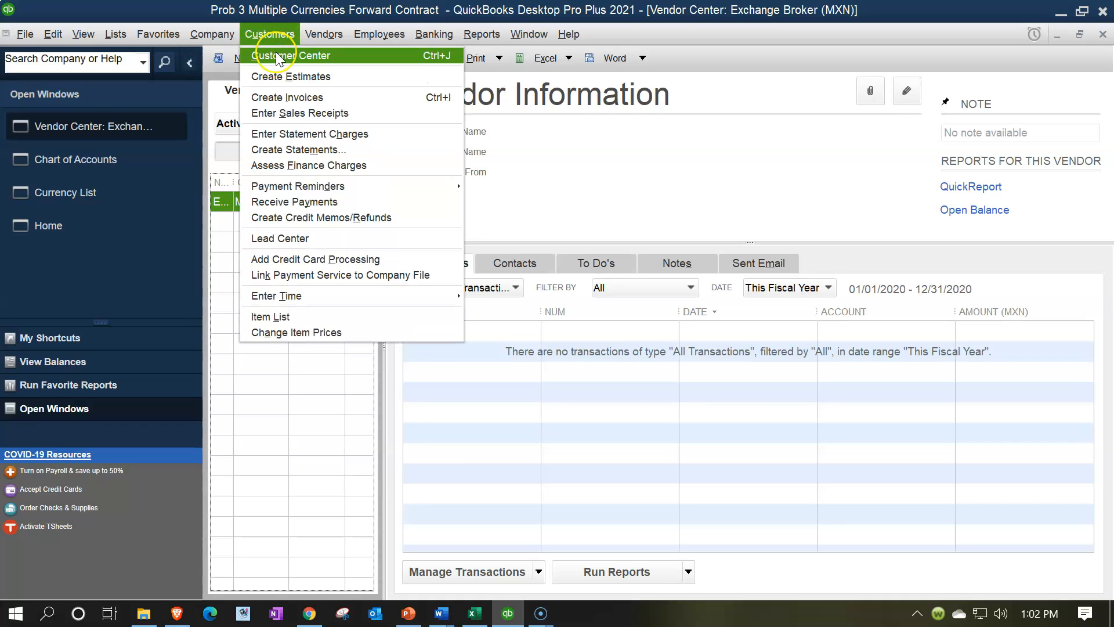
left_click(277, 56)
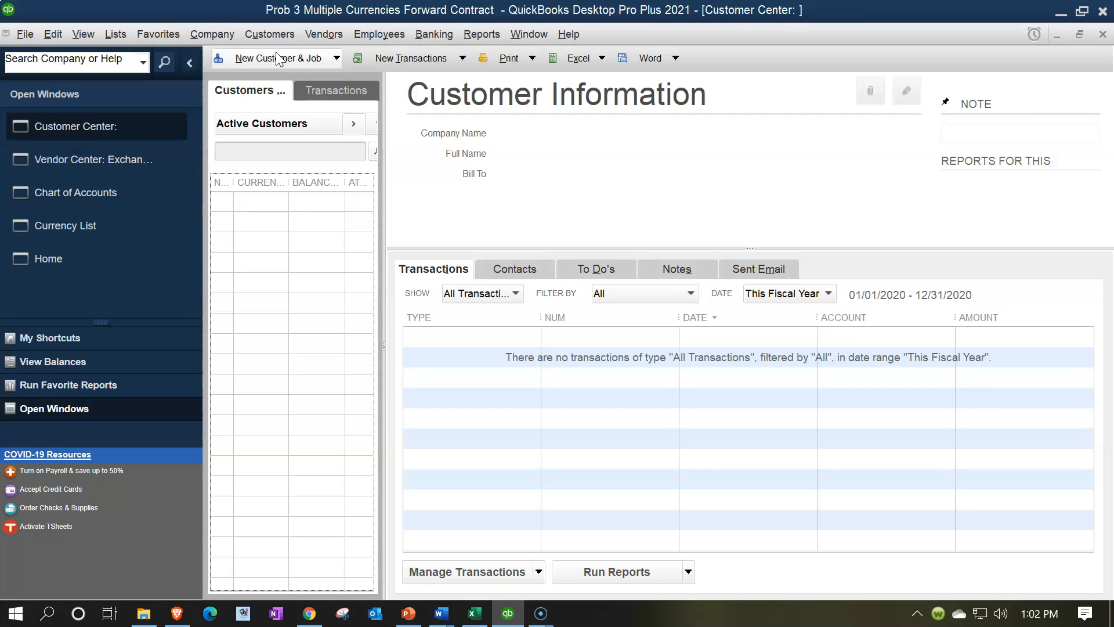
left_click(310, 58)
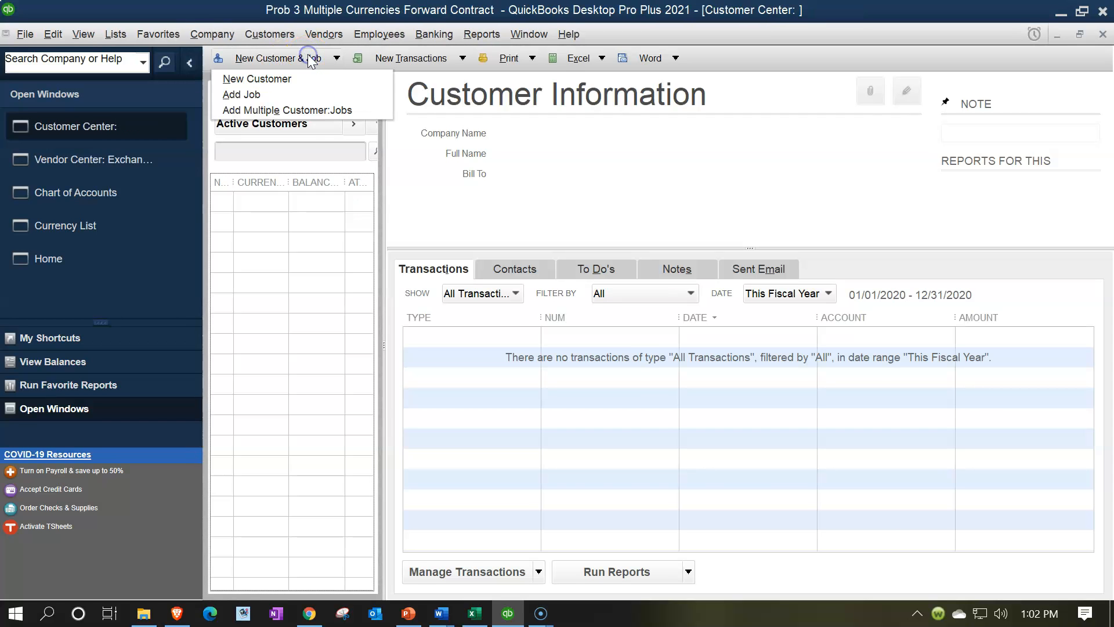
left_click(270, 76)
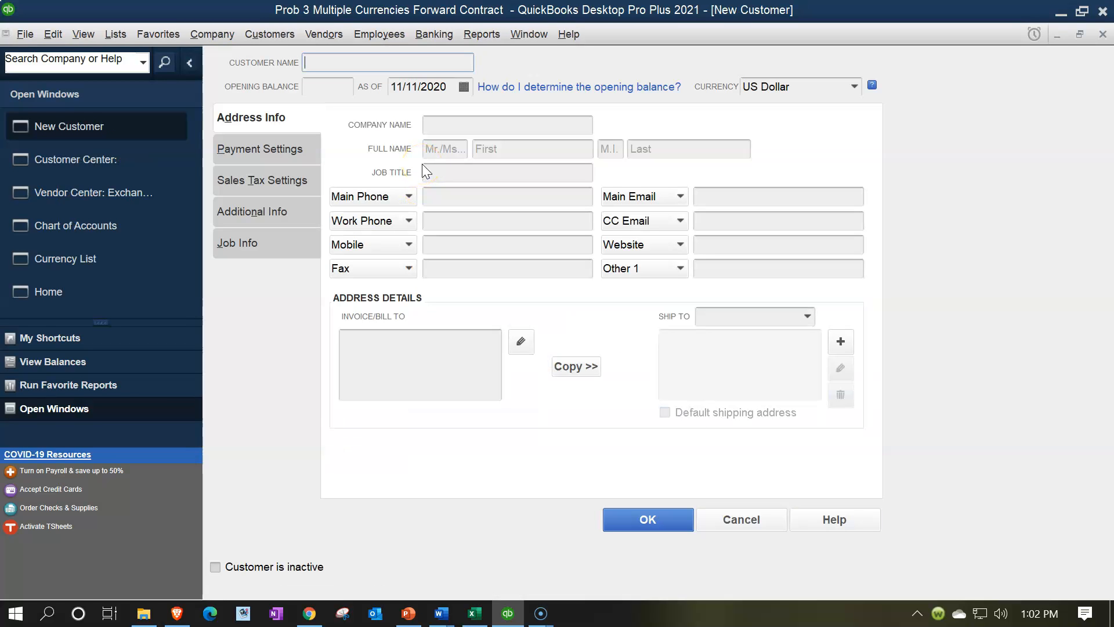
type("Exchange Broker")
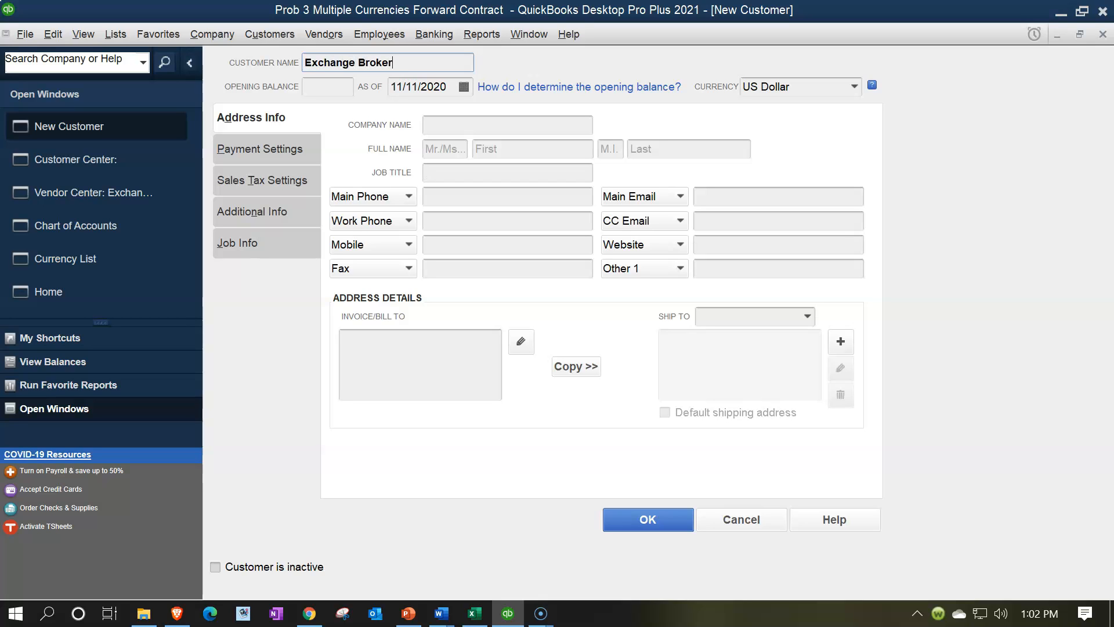
type(" (USD")
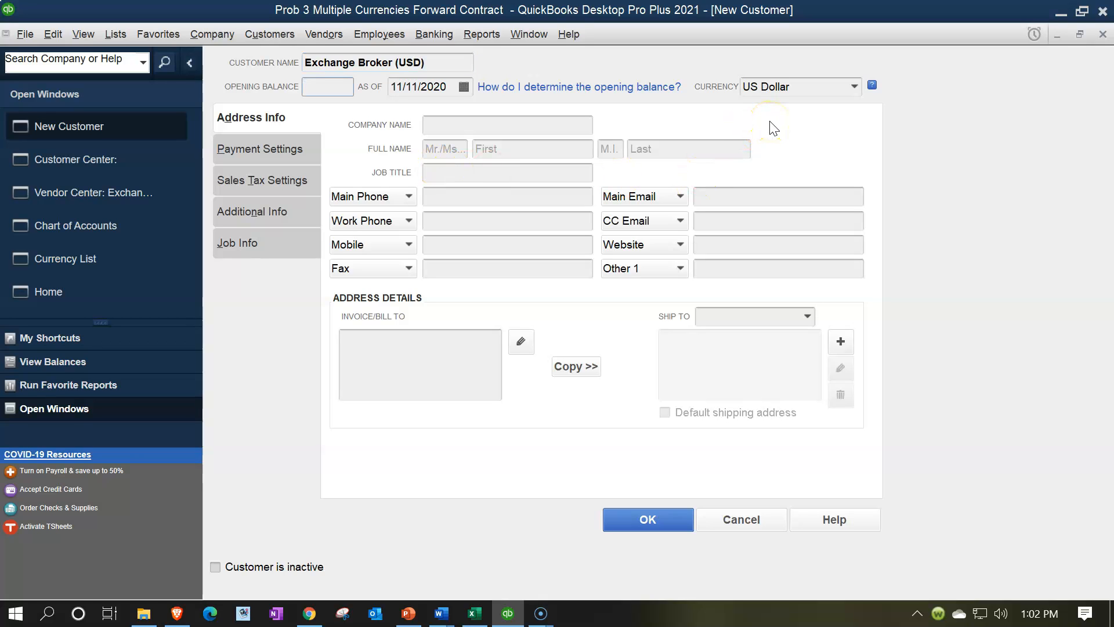
left_click(650, 517)
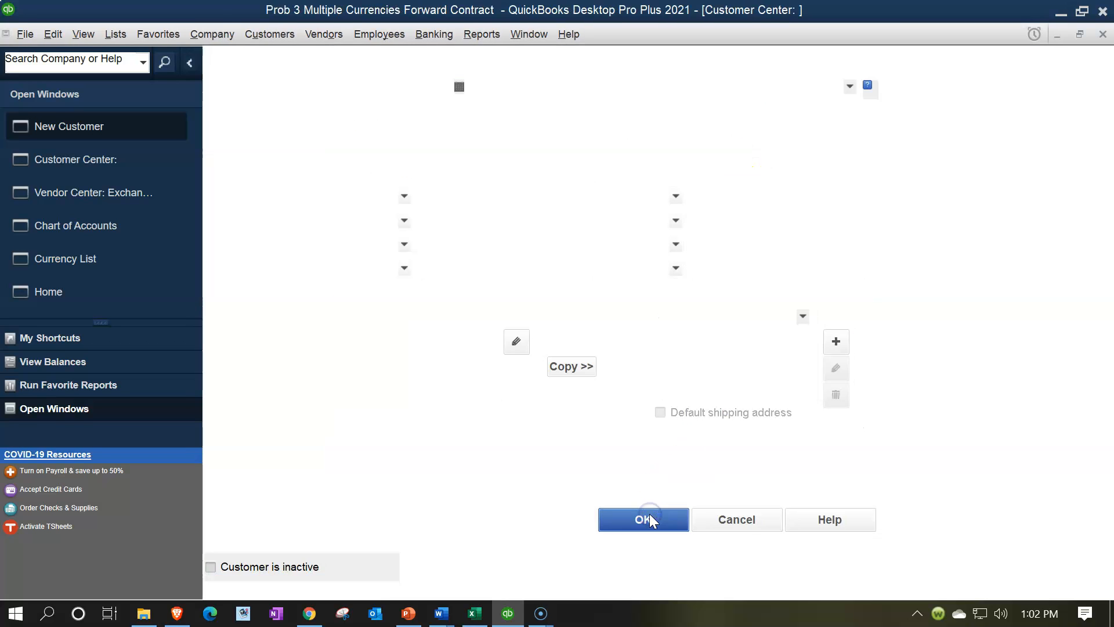
Step: Close the Customer Center, Vendor Center, Chart of Accounts and Currency List, leaving only the Home page open
left_click(1104, 35)
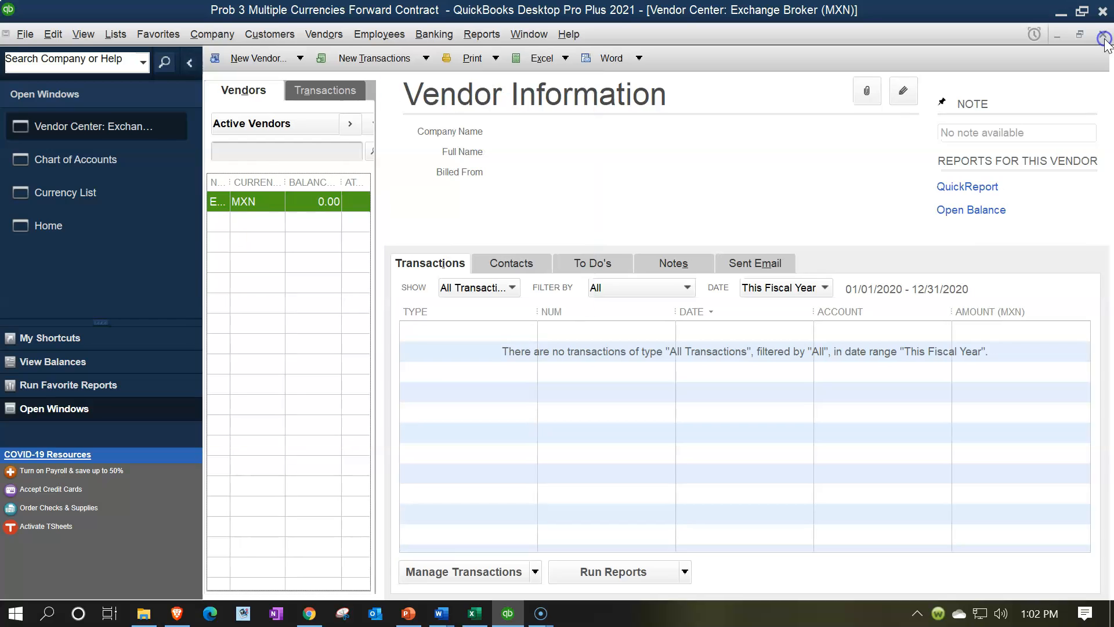
left_click(1104, 37)
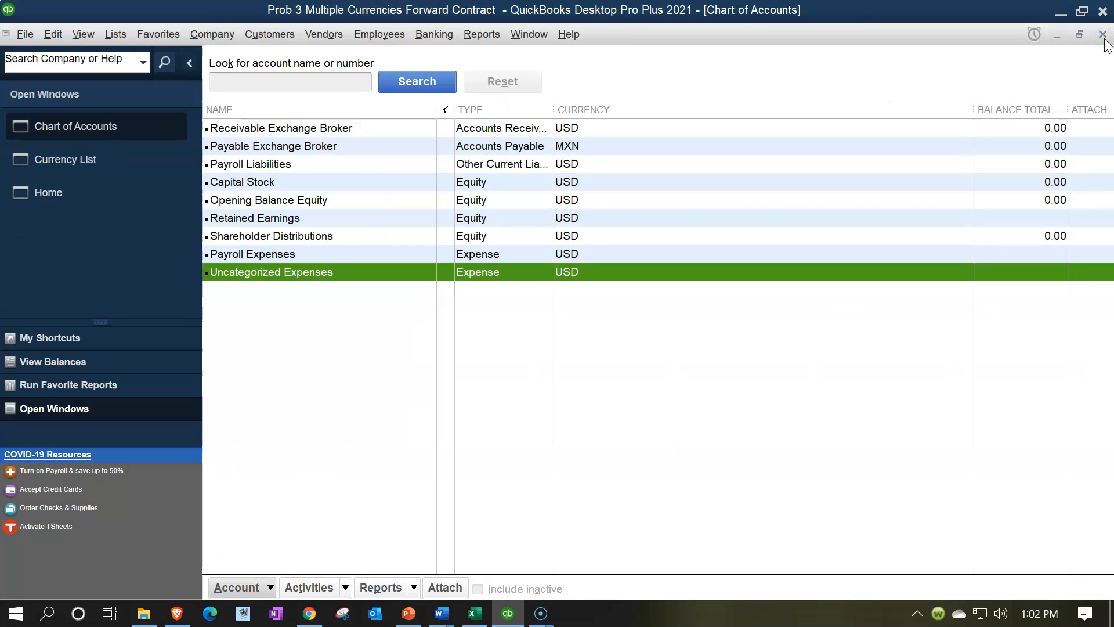
left_click(1105, 38)
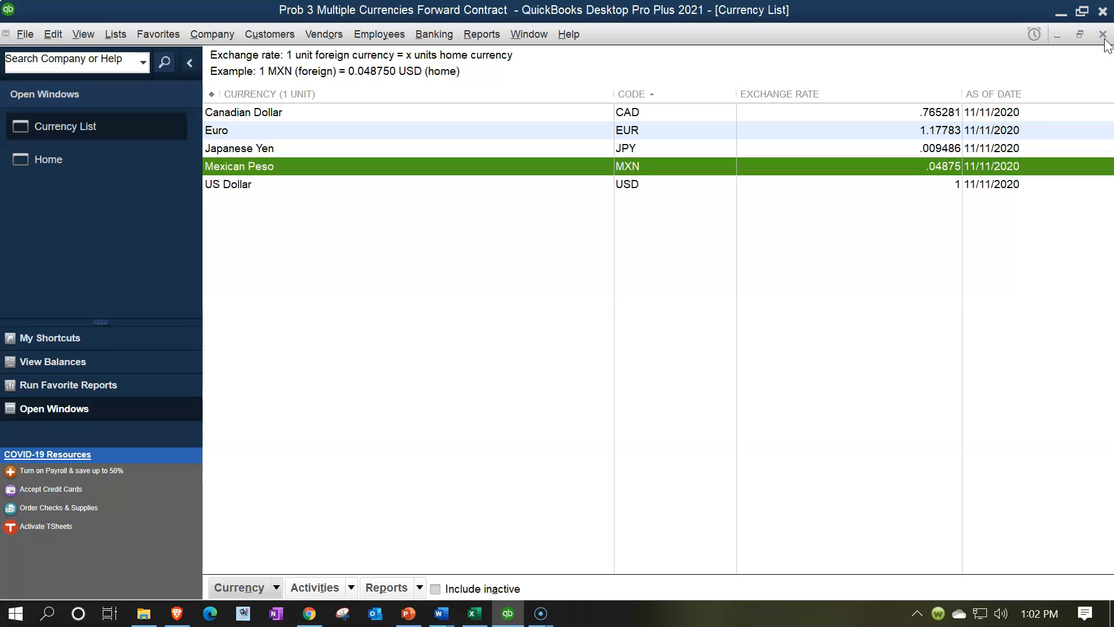
left_click(1103, 35)
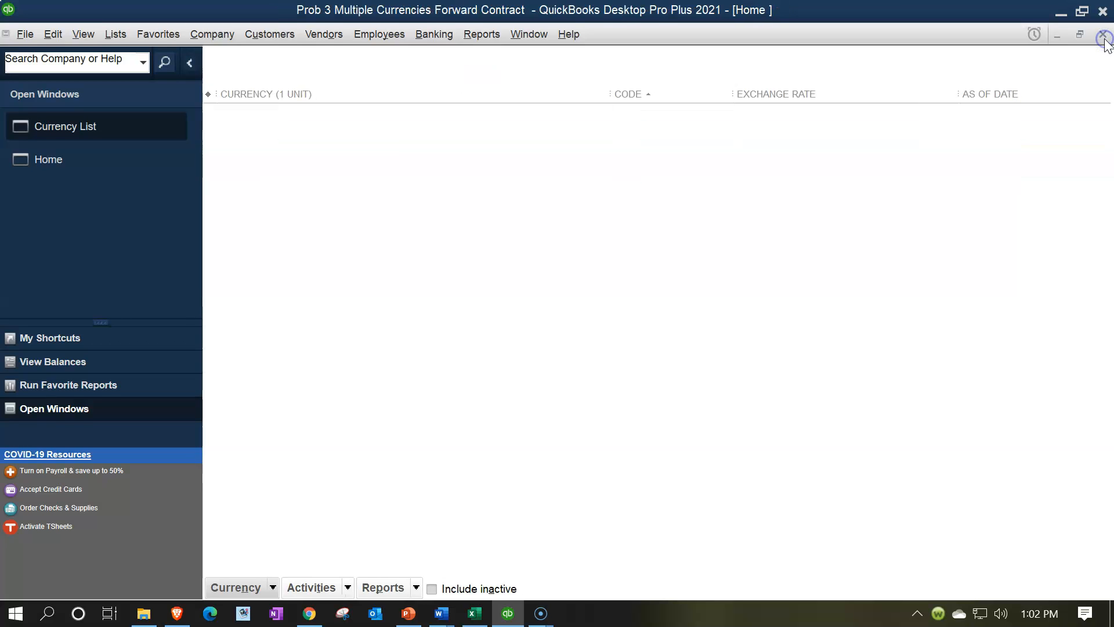
left_click(87, 142)
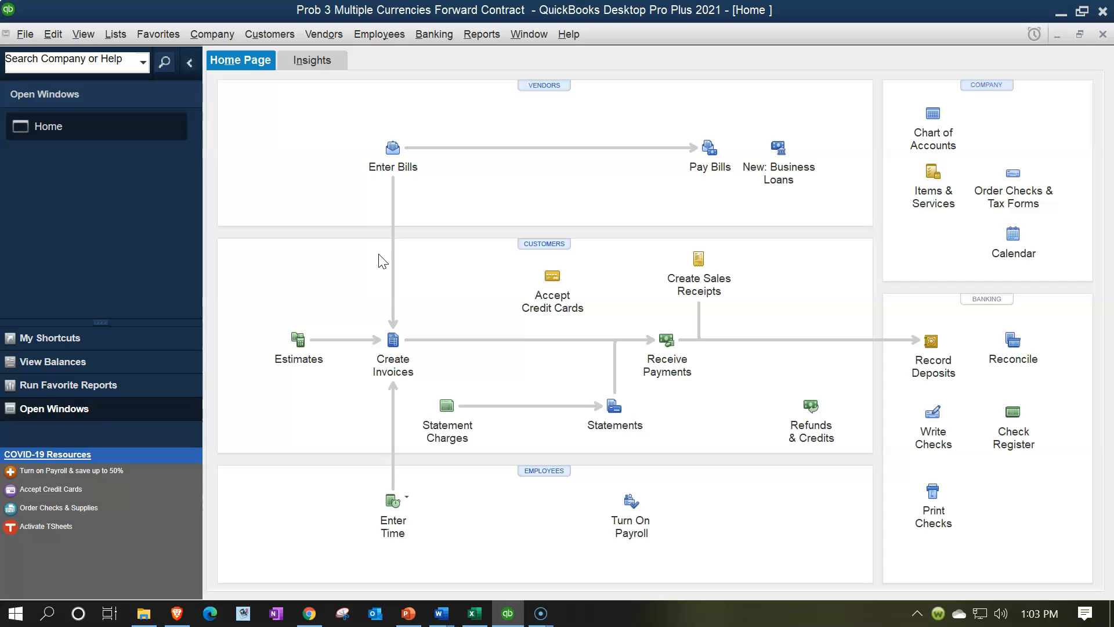
Step: Start a new bill from the Home page, collapse its vendor summary and set the A/P account to Payable Exchange Broker
left_click(391, 153)
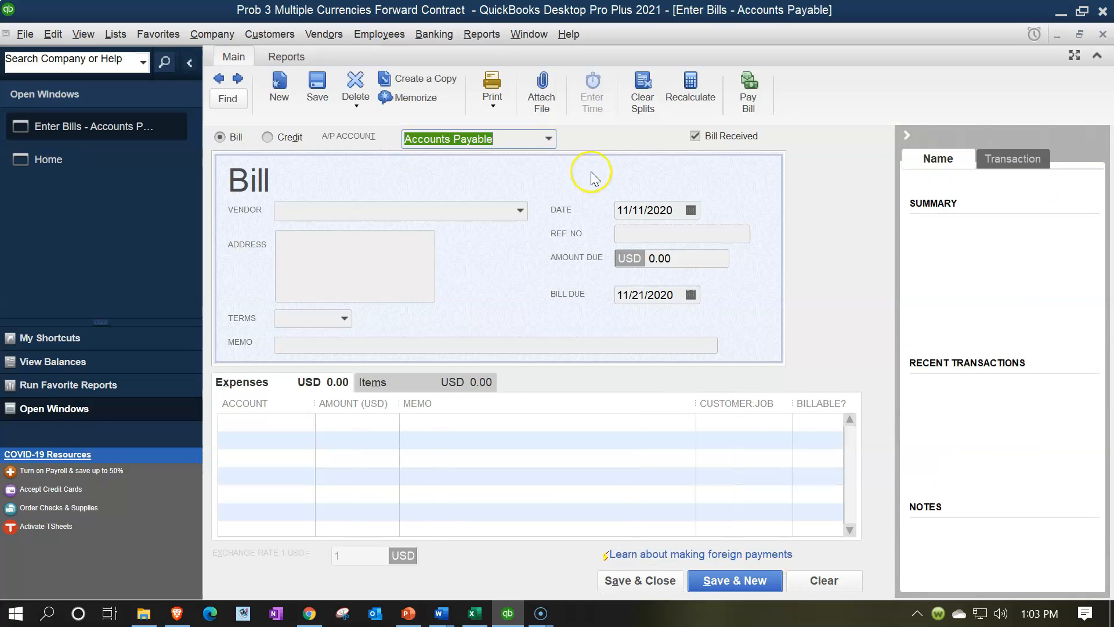
left_click(909, 138)
left_click(548, 140)
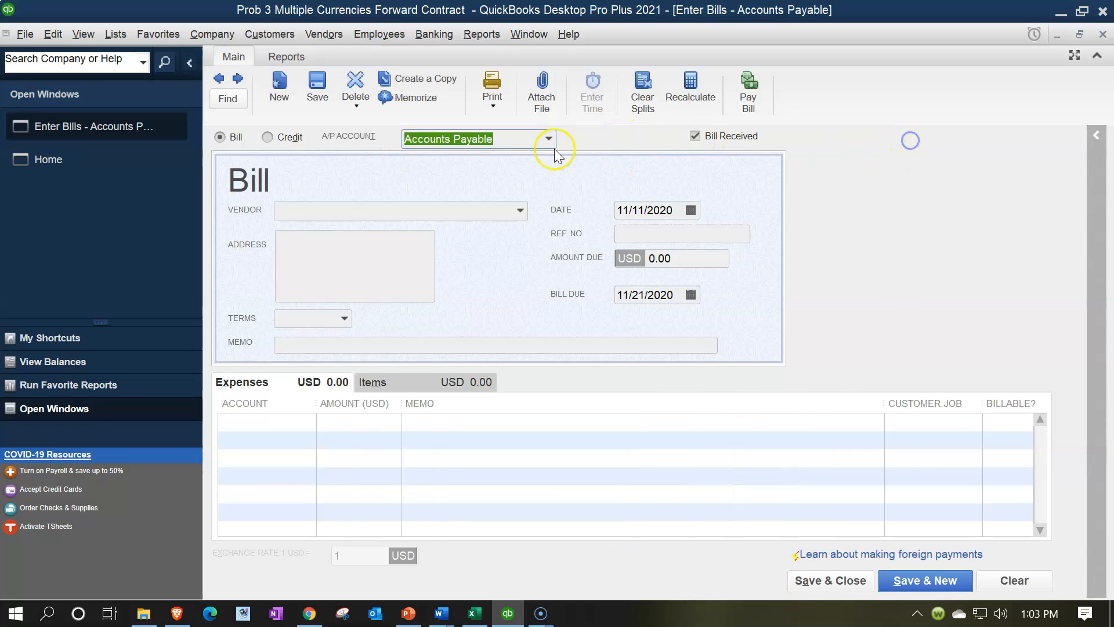
left_click(481, 219)
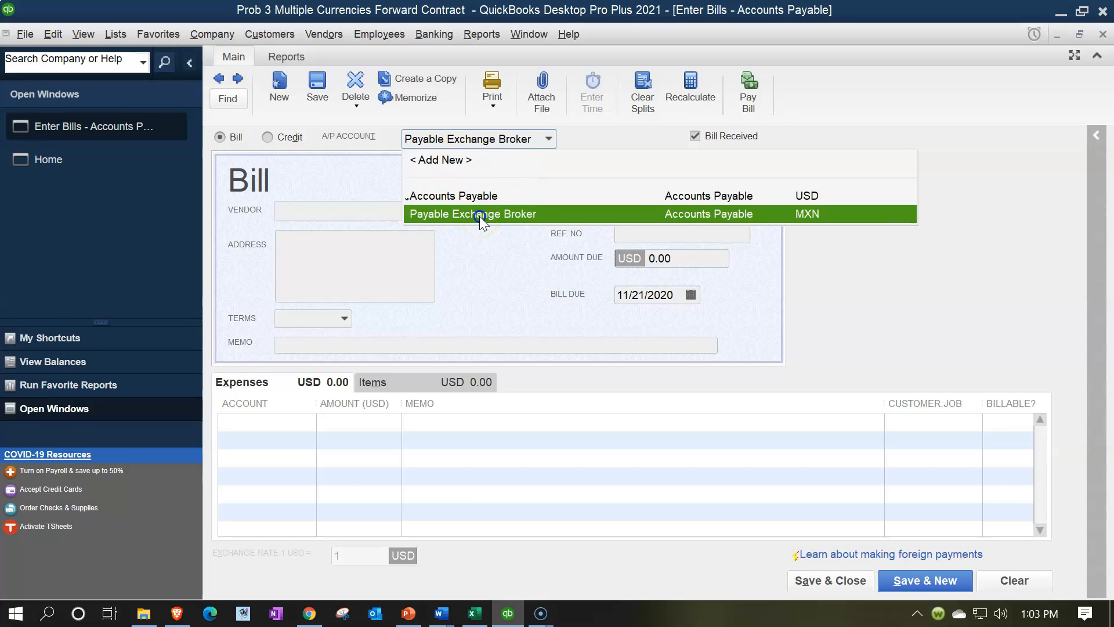
left_click(490, 206)
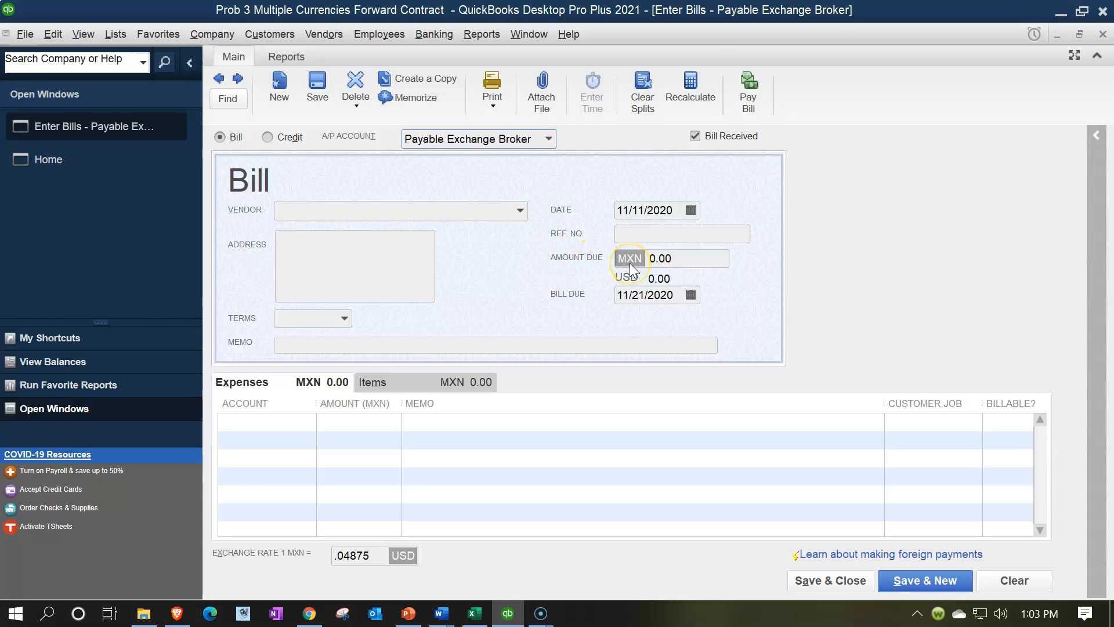
Step: Select Exchange Broker (MXN) as the bill's vendor
key("Tab")
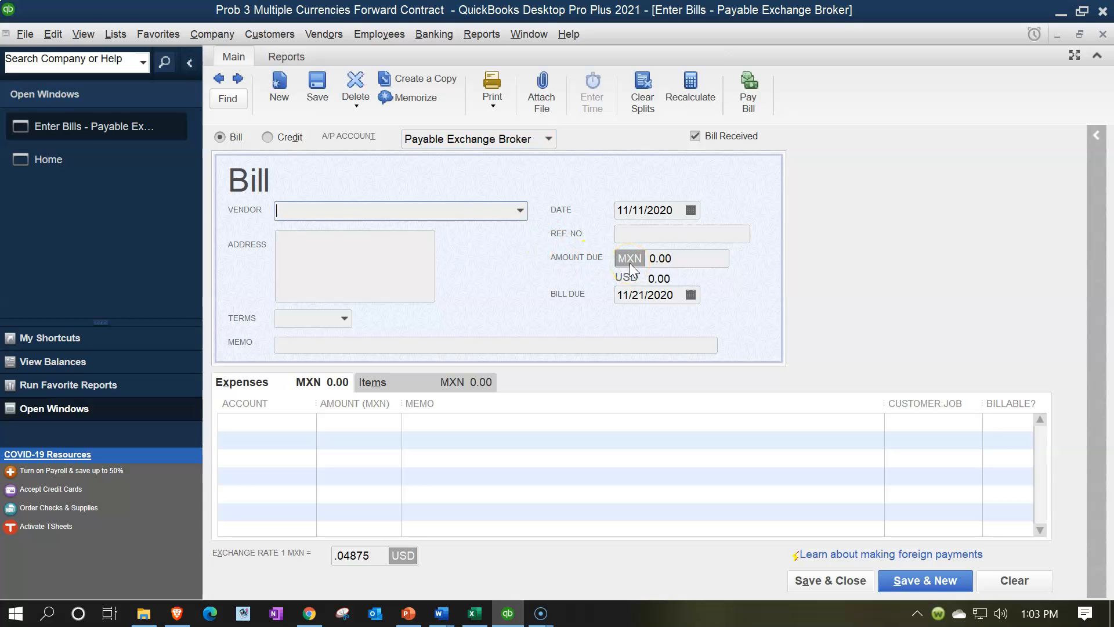
left_click(520, 211)
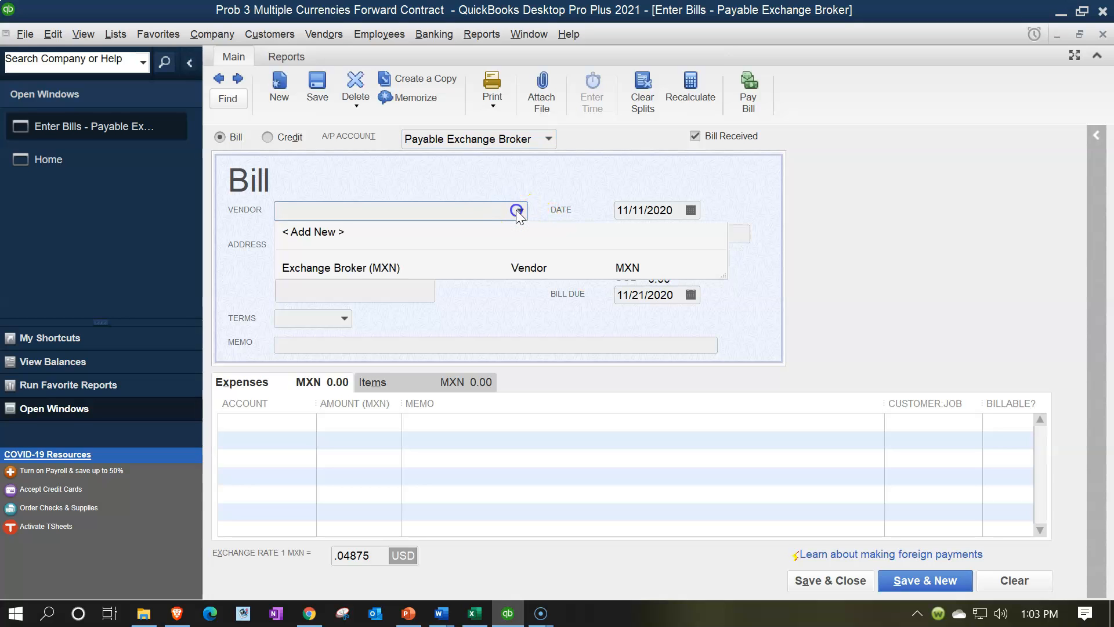
left_click(372, 268)
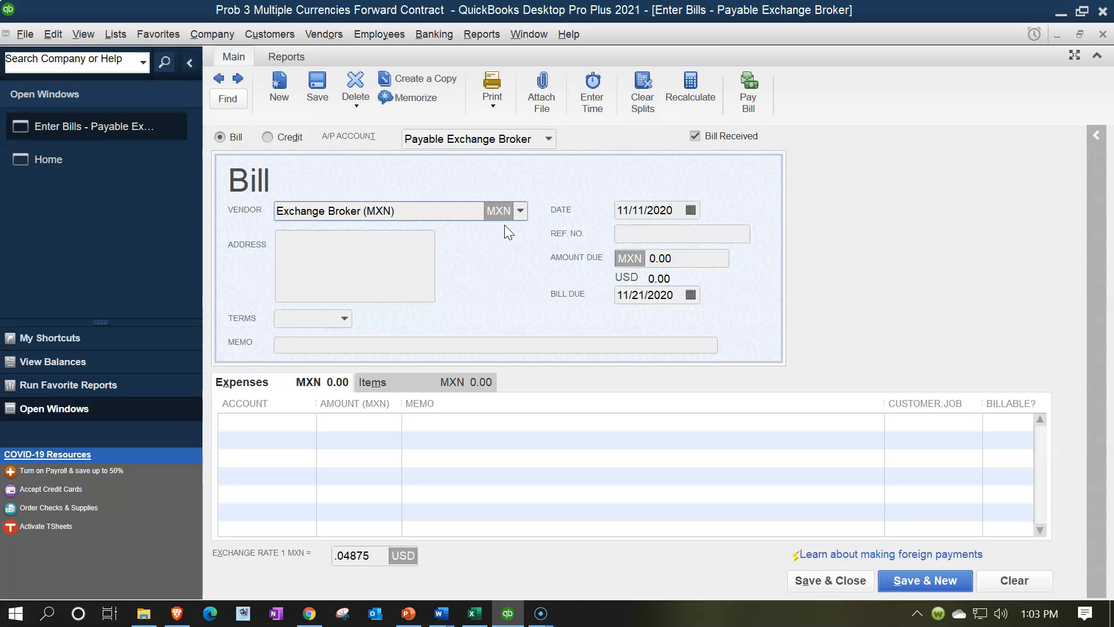
key("Tab")
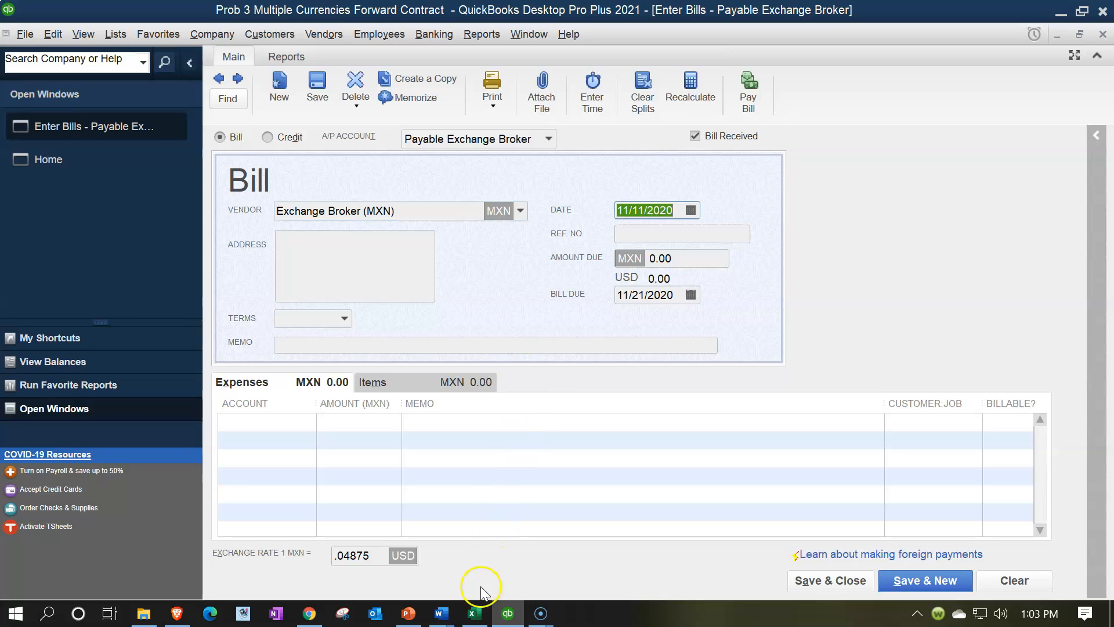
Step: Check the contract's entry date in the Excel worksheet, then set the QuickBooks bill date to 10/01/2021 and accept the exchange rate update
left_click(475, 613)
left_click(400, 400)
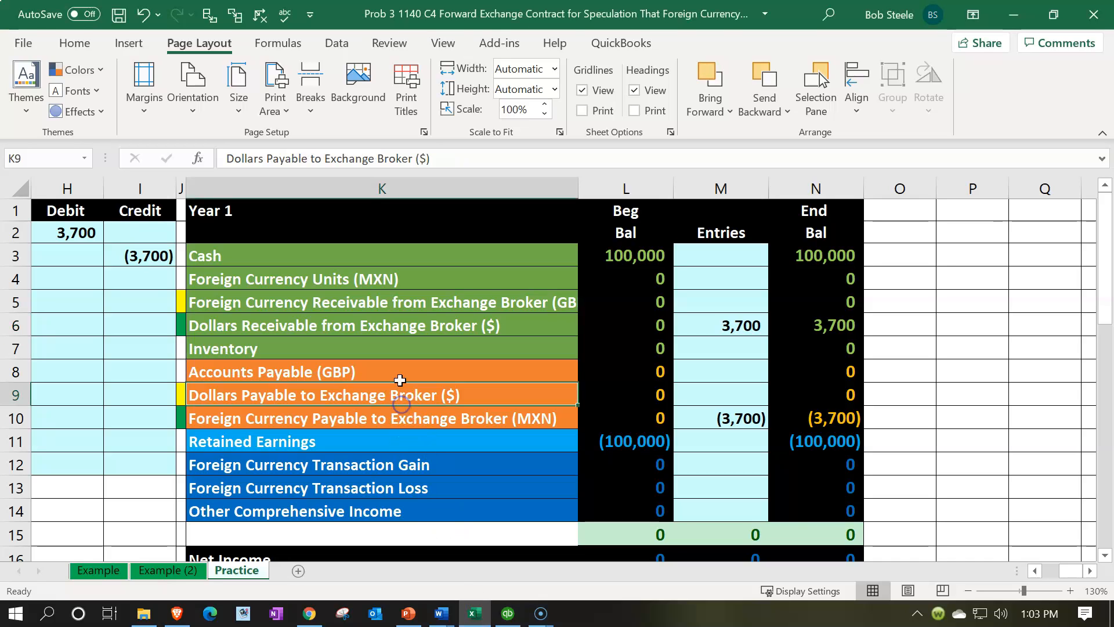
key("Left")
key("Left")
key("Left")
key("Left")
key("Left")
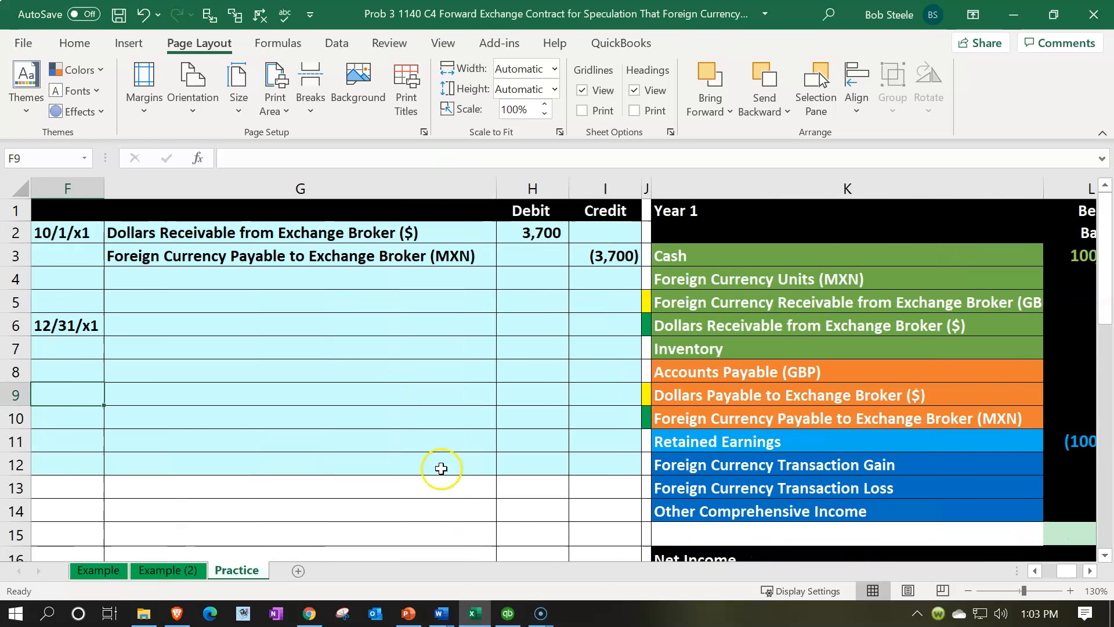
left_click(507, 613)
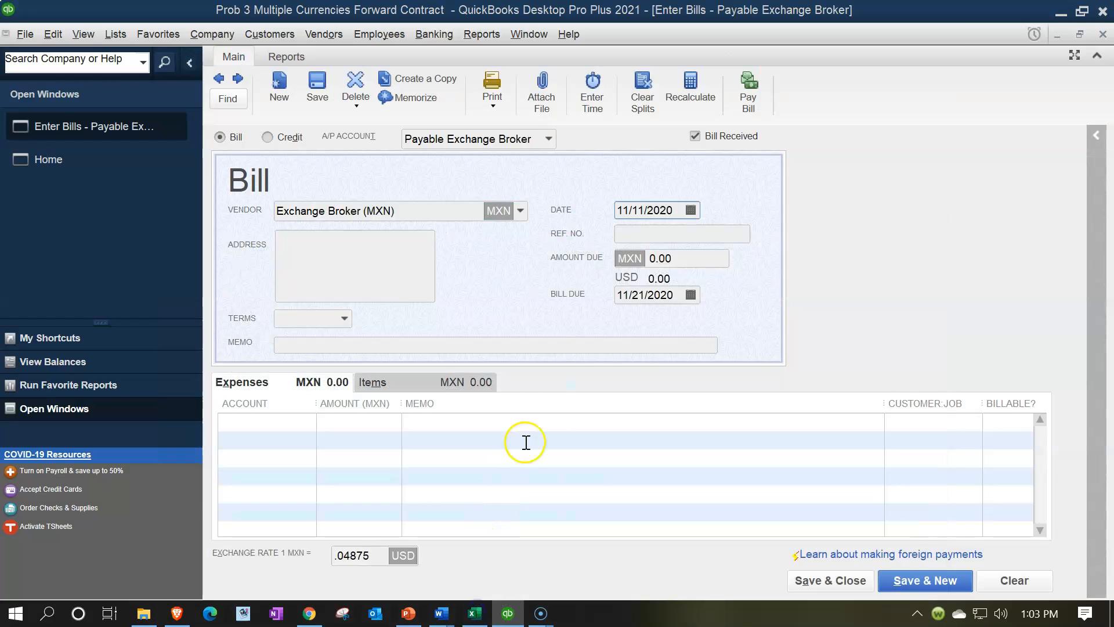
left_click(669, 213)
type("10012")
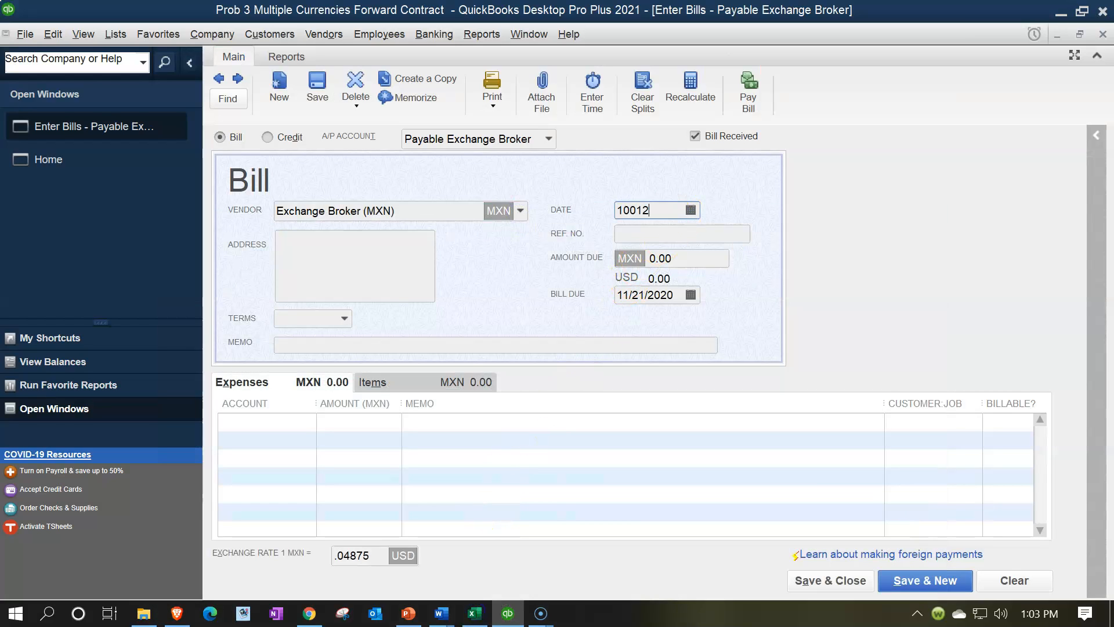
key("Tab")
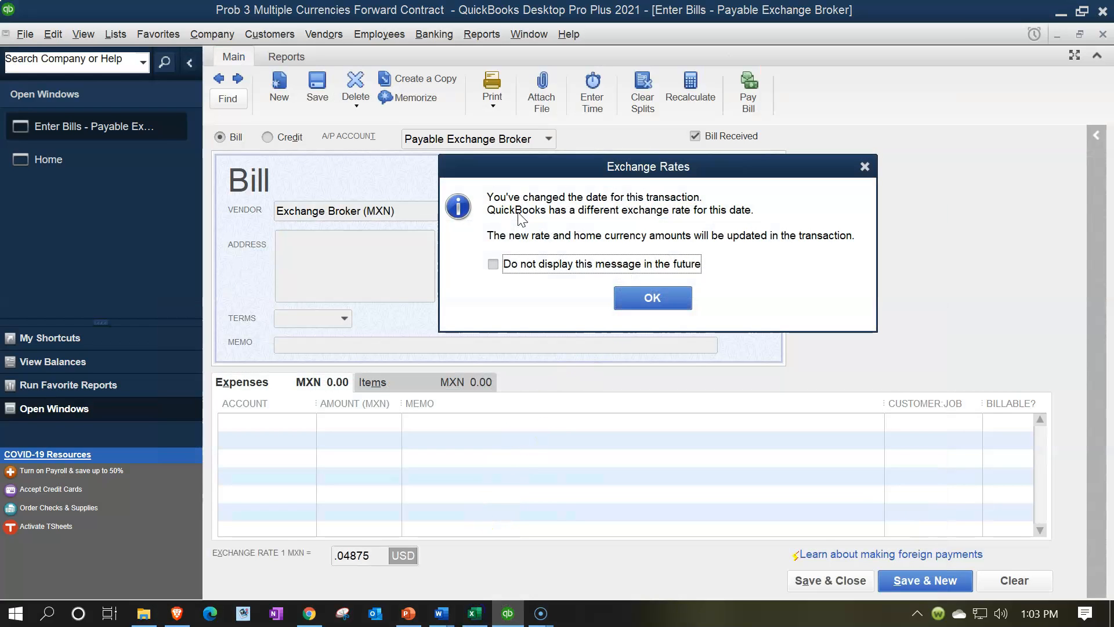
left_click(680, 305)
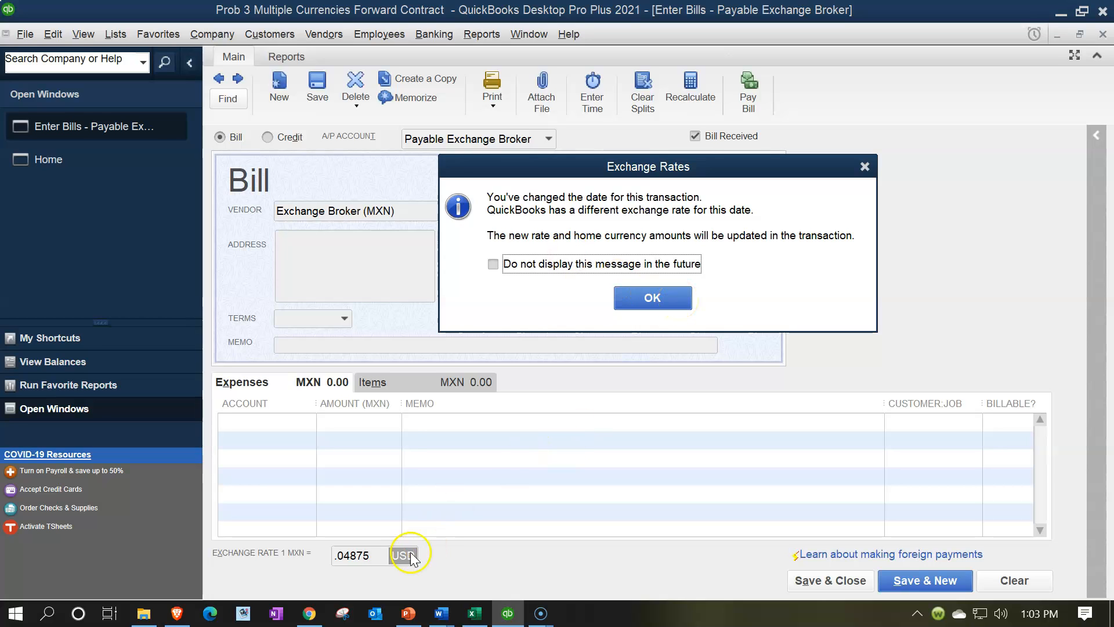
left_click(635, 296)
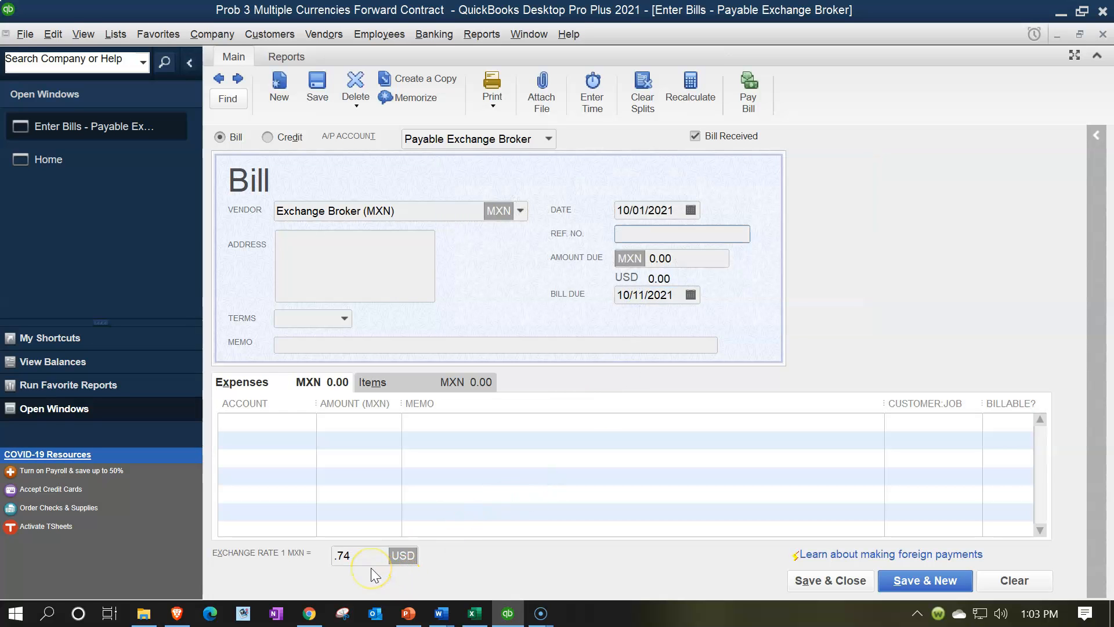
Step: Check the 10/1/x1 forward exchange rate in the Excel worksheet and set the QuickBooks bill's amount due to MXN 5,000
left_click(474, 610)
key("Home")
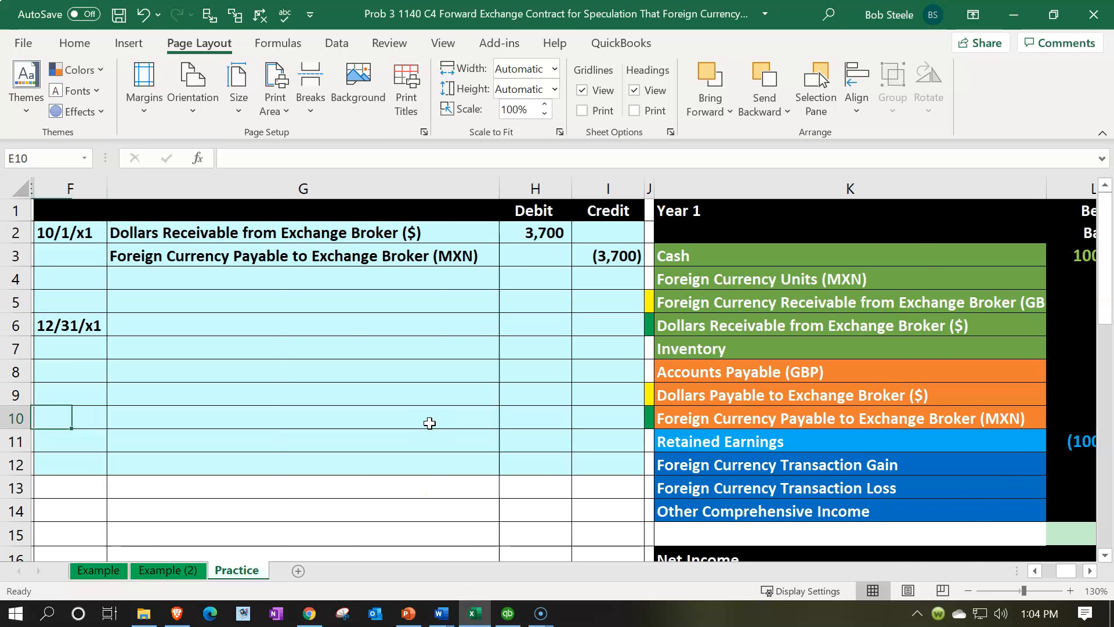
scroll(429, 423, "down", 2)
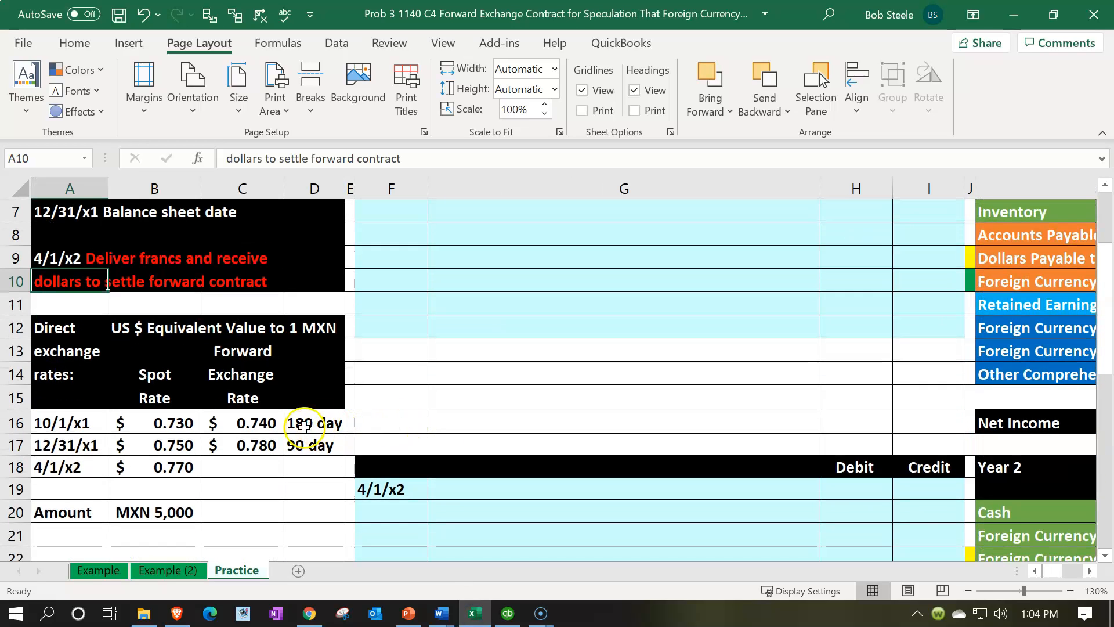
left_click(249, 440)
left_click(255, 423)
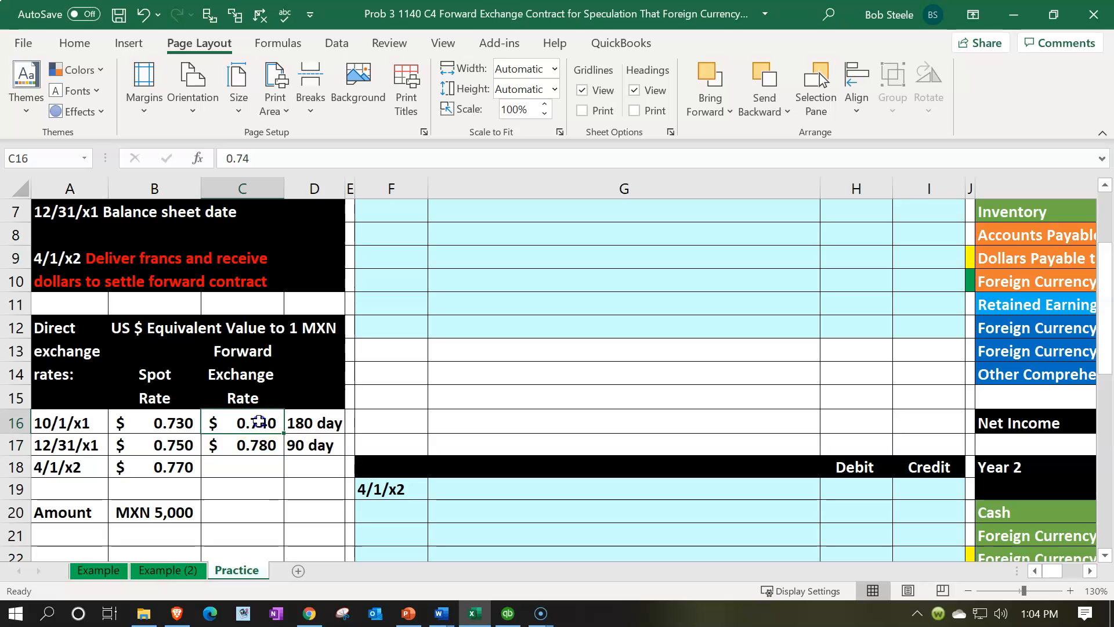
left_click(508, 613)
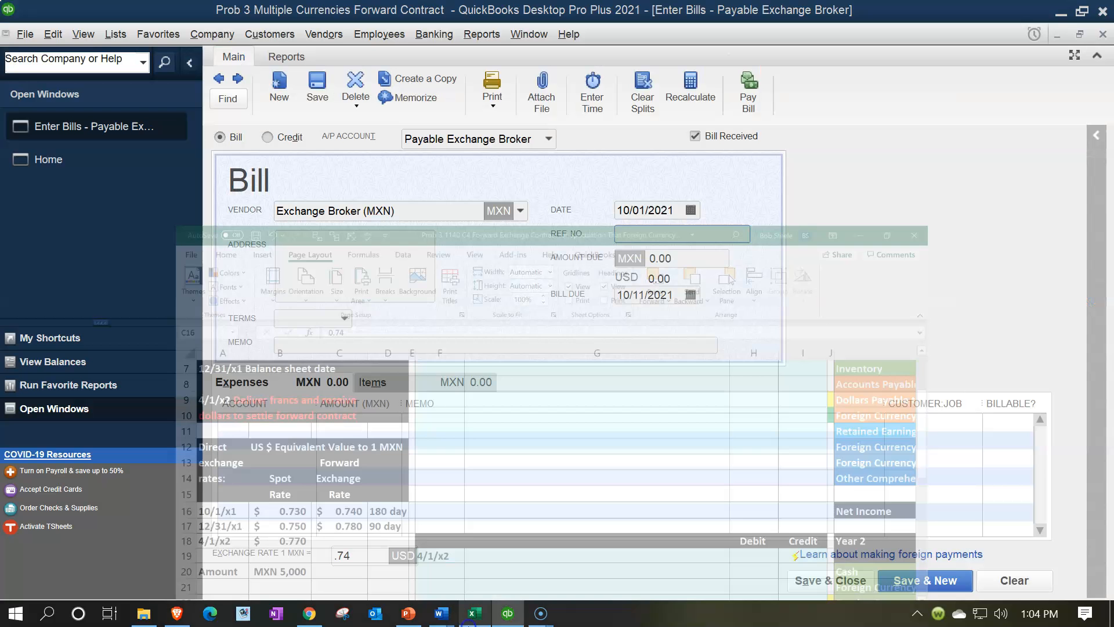
left_click(696, 258)
type("5000")
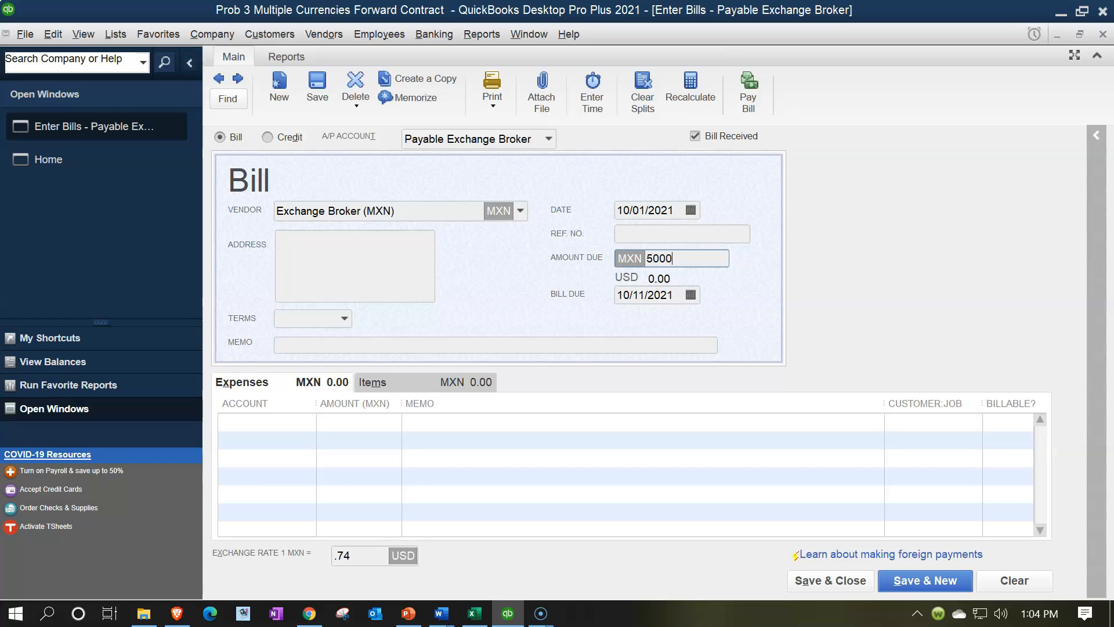
key("Tab")
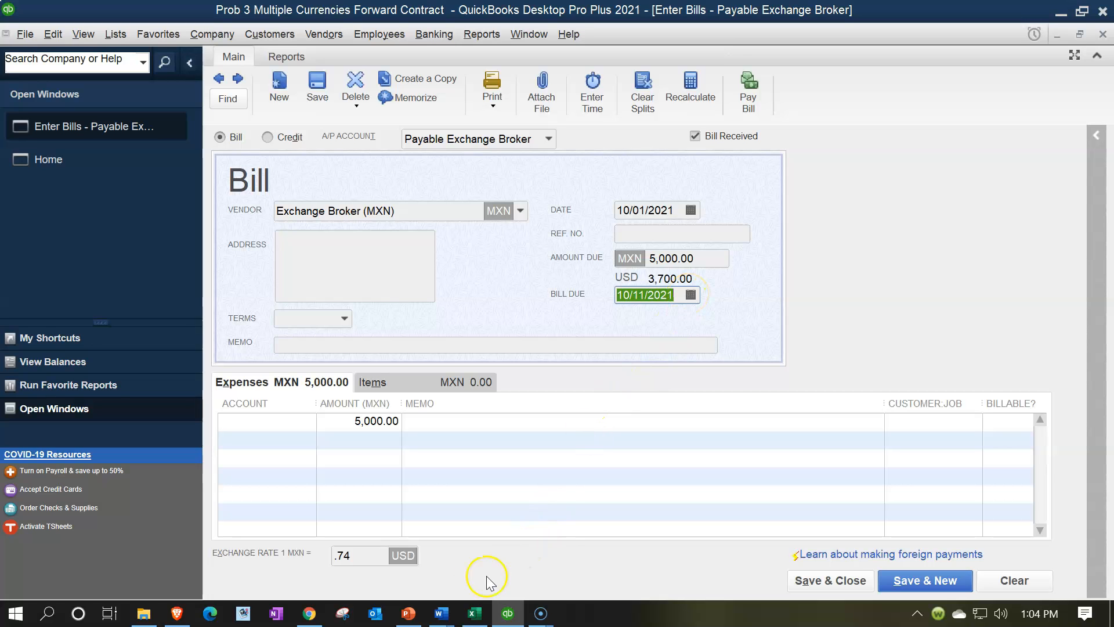
Step: Review the 10/1/x1 journal entry for the forward contract in the Excel worksheet, then return to the QuickBooks bill
left_click(484, 620)
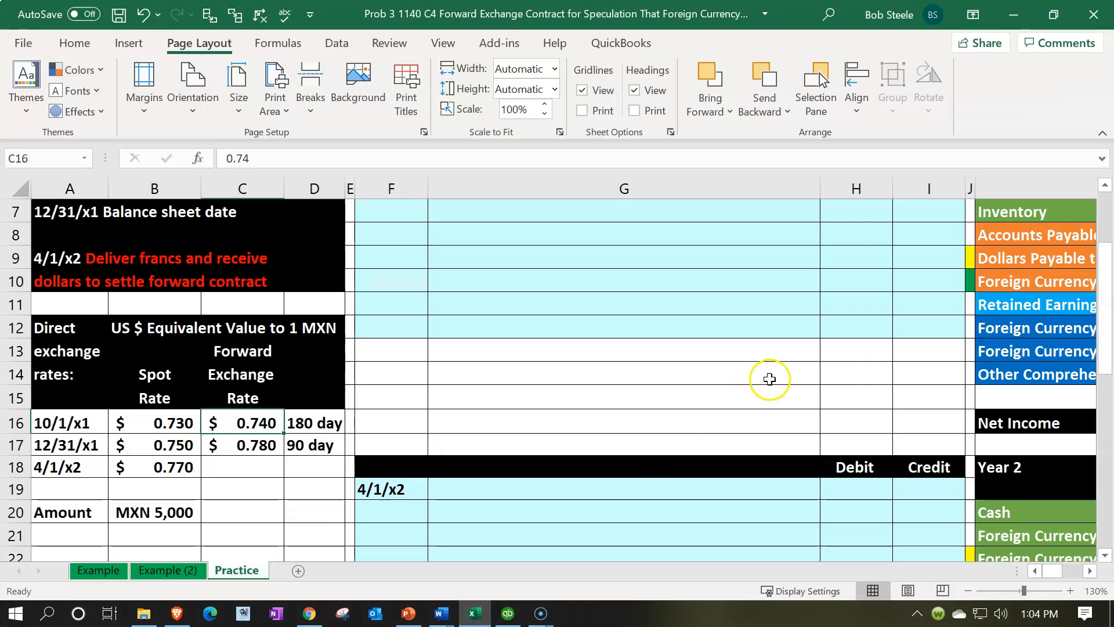
scroll(769, 377, "up", 2)
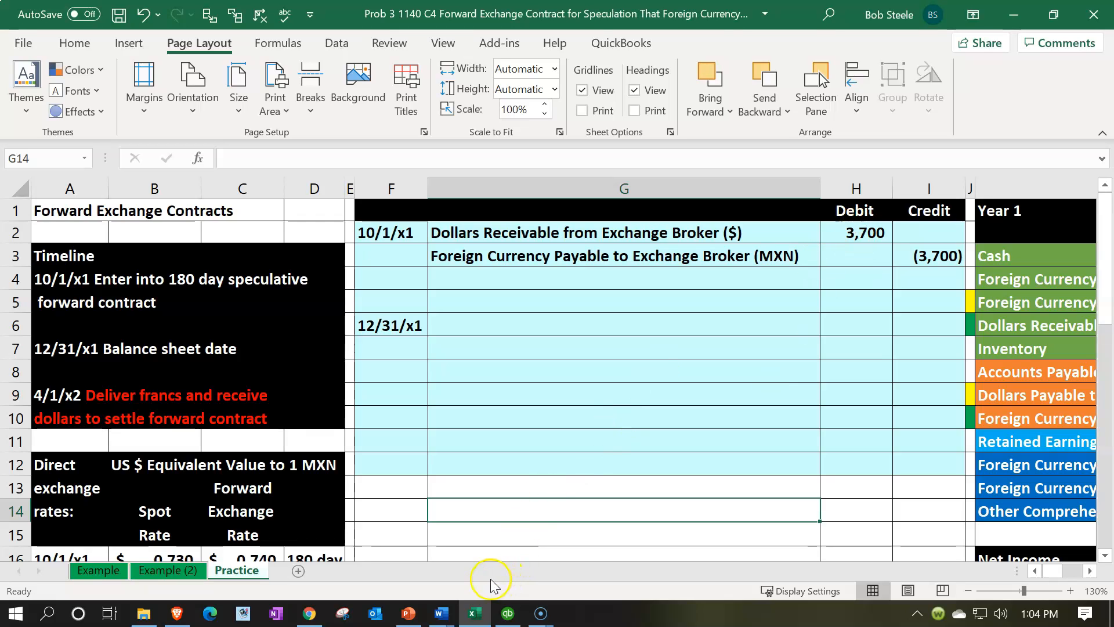
left_click(475, 620)
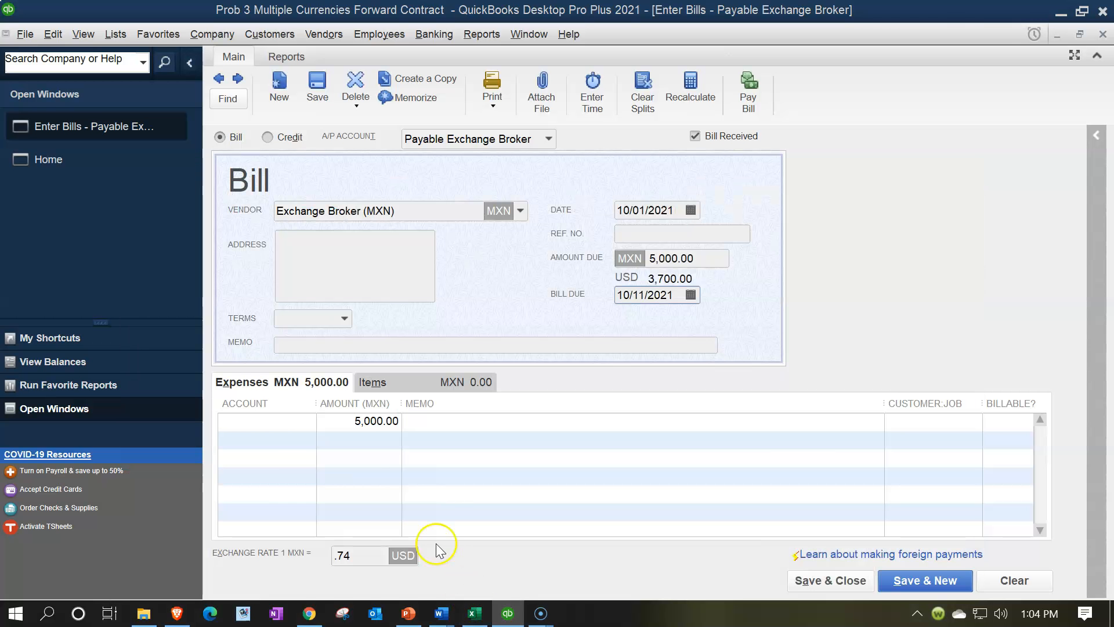
Step: Begin adding a new account of type Other Asset from the account choices of the bill's first expense line
left_click(268, 422)
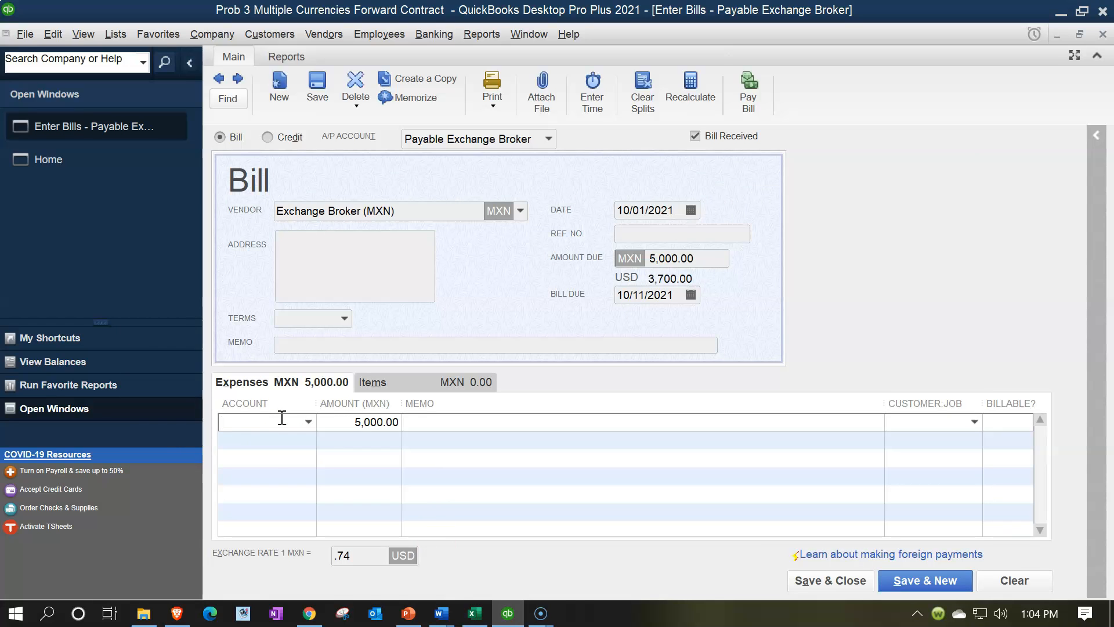
left_click(295, 416)
left_click(308, 423)
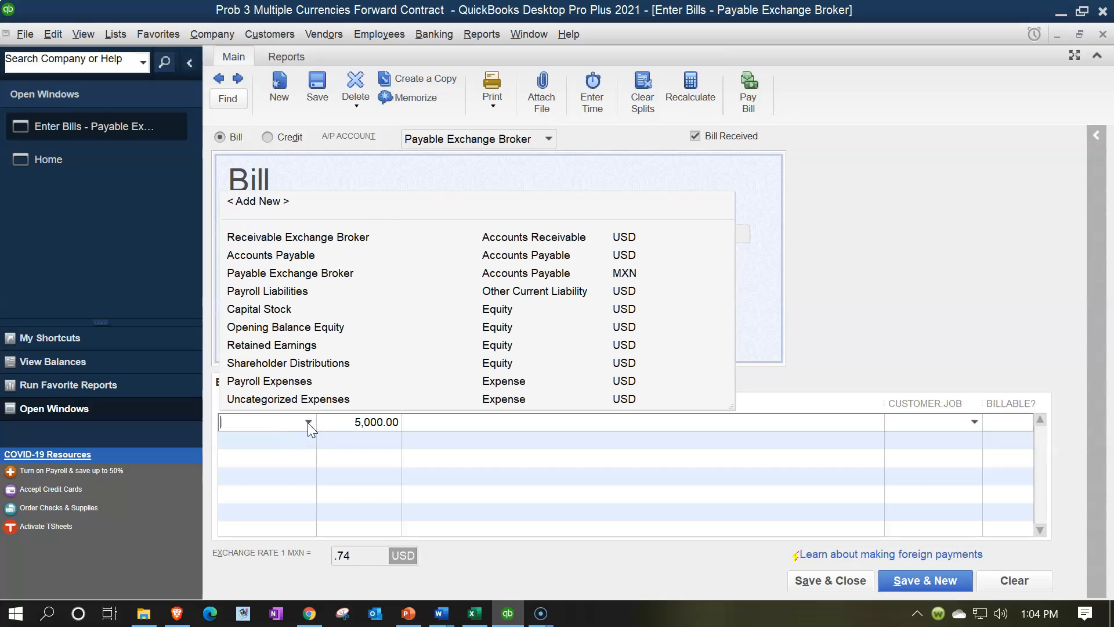
left_click(308, 423)
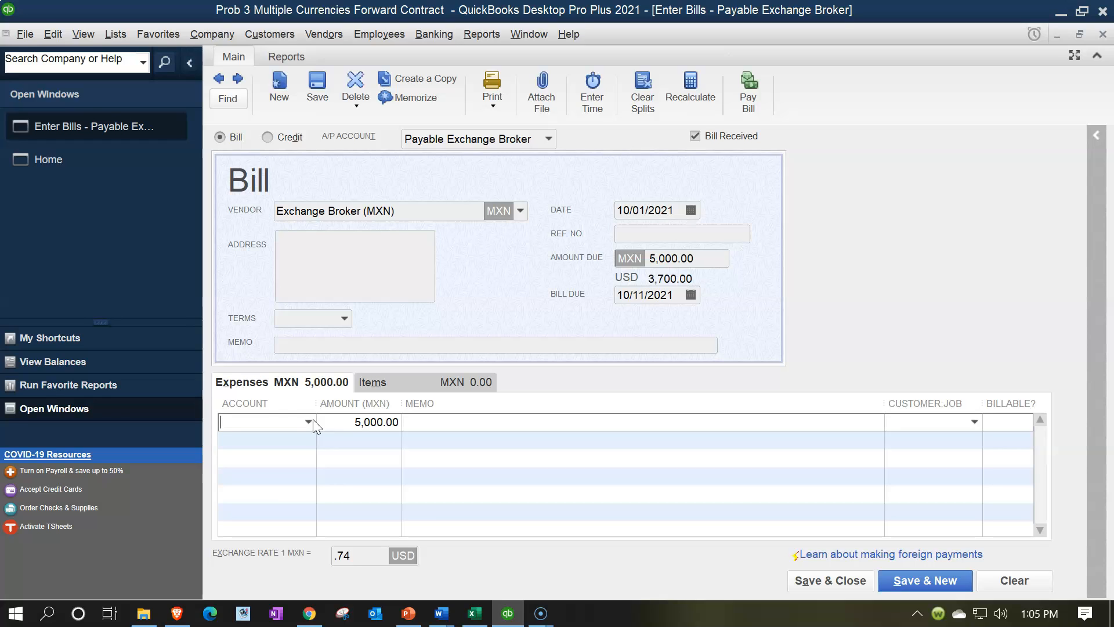
left_click(310, 422)
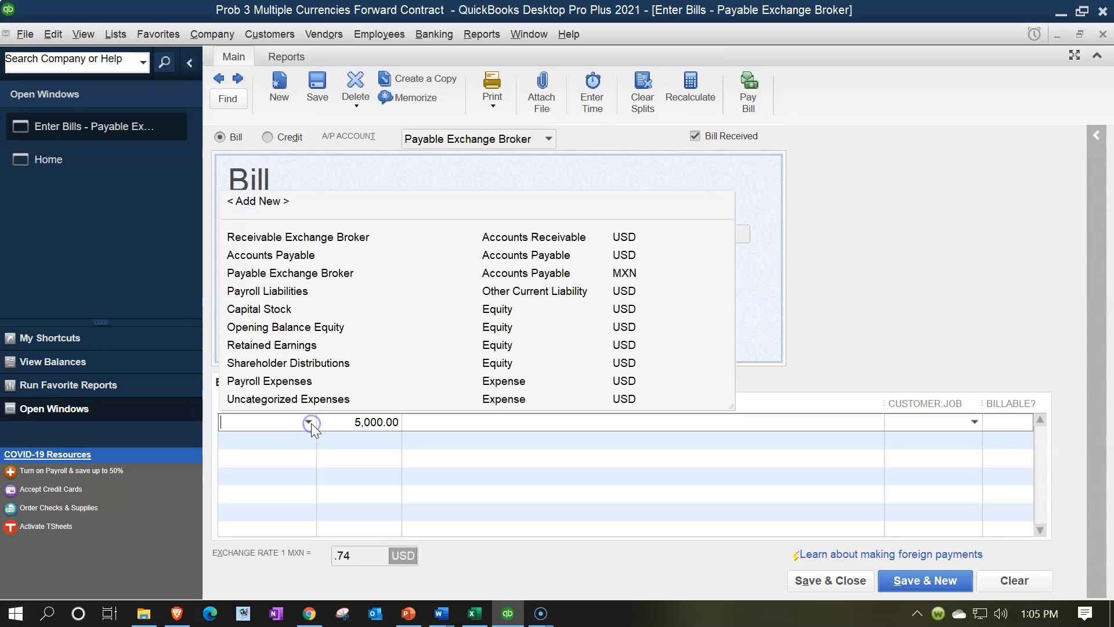
left_click(271, 199)
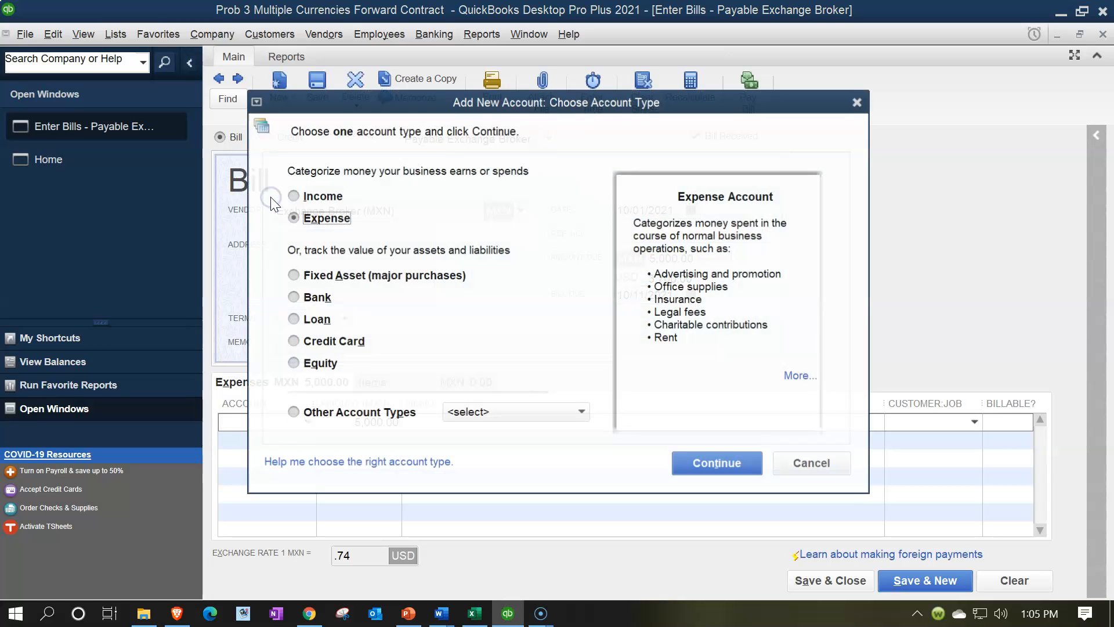
left_click(561, 418)
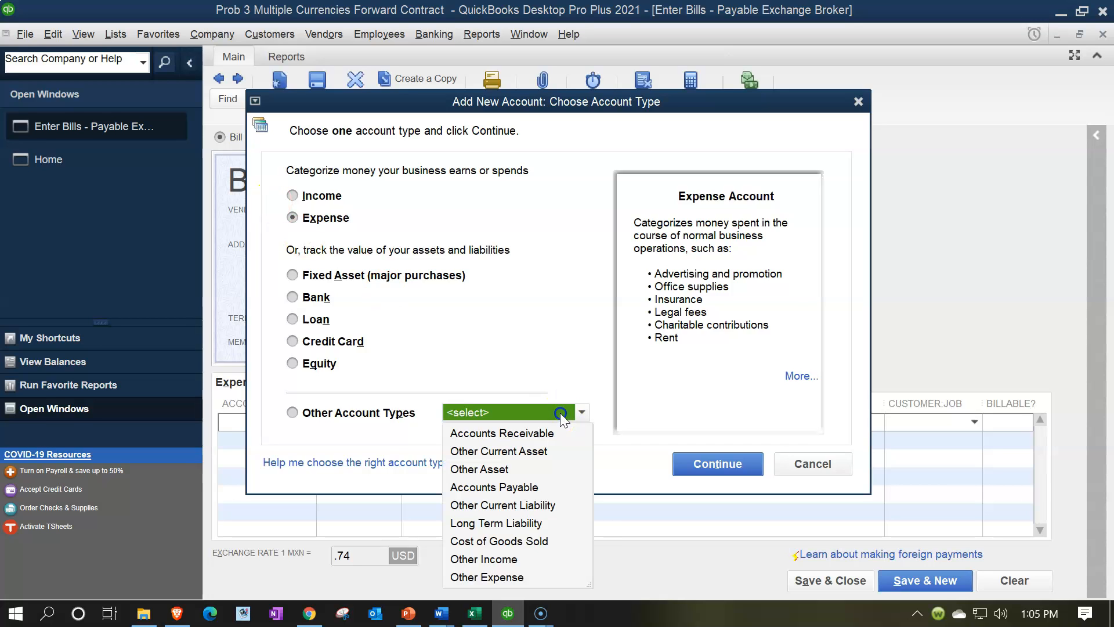
left_click(494, 470)
left_click(706, 467)
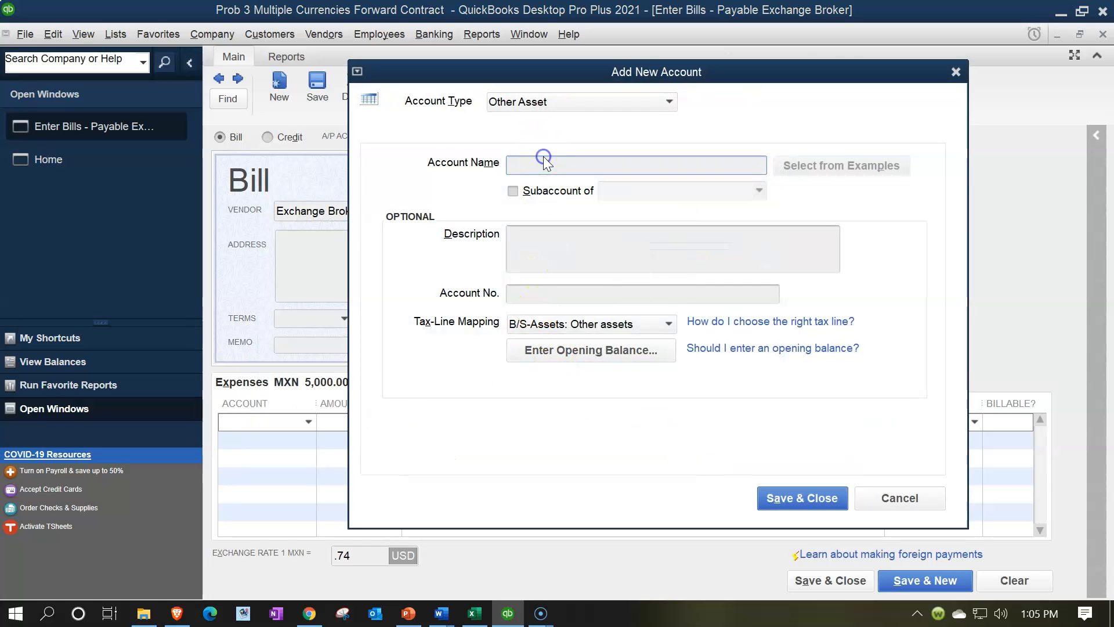
Step: Name the new Other Asset account Clearing Account and save it to the expense line, then save and close the bill
type("Clearing Account")
key("Tab")
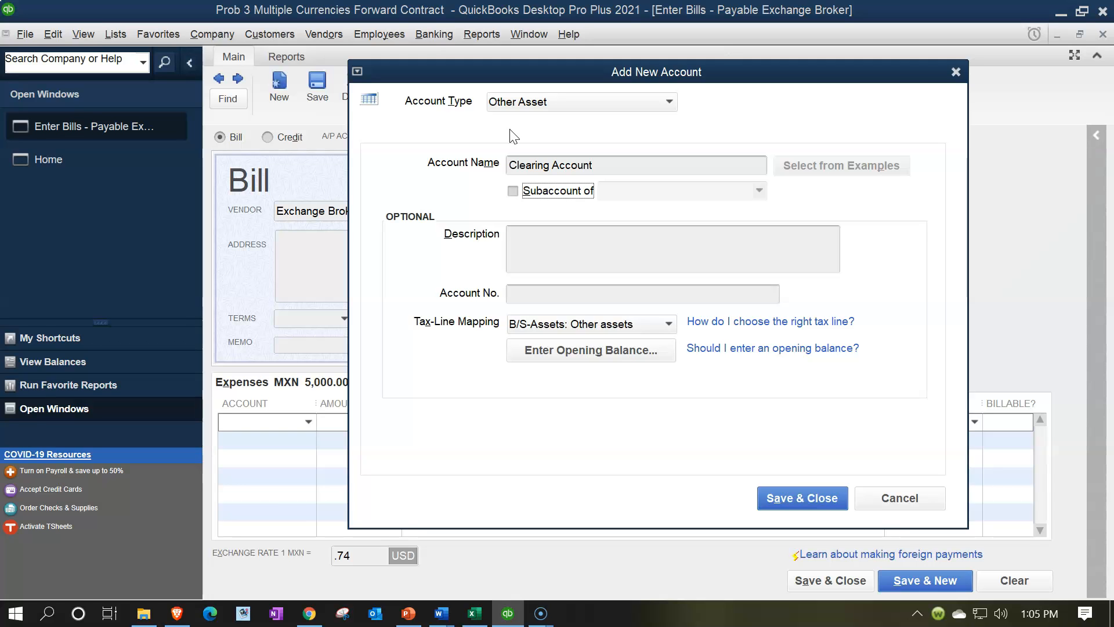
left_click(789, 497)
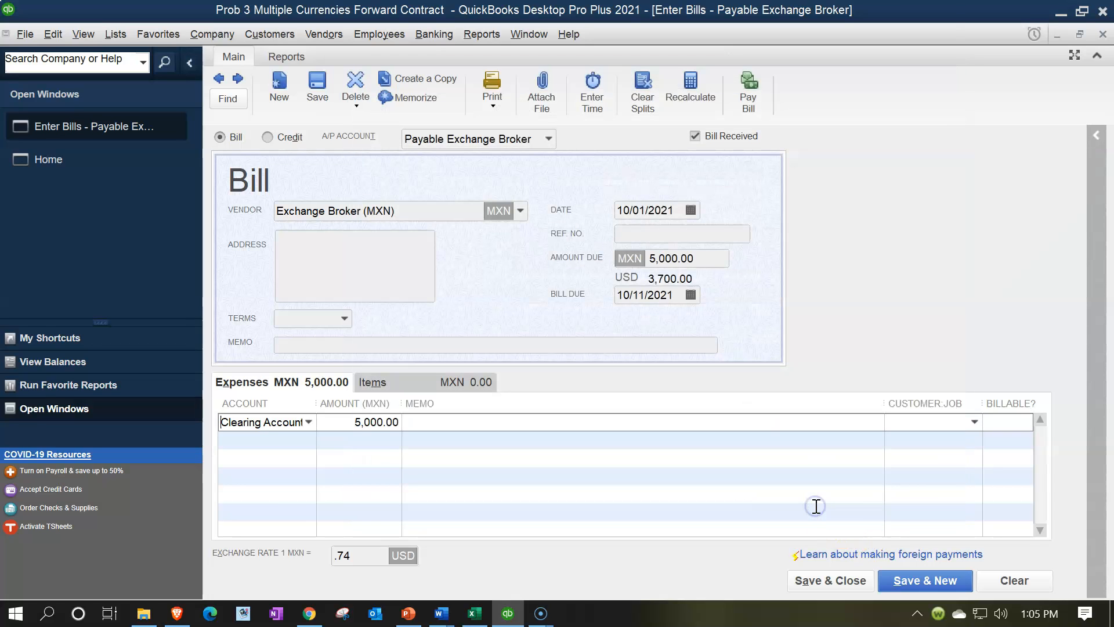
left_click(836, 582)
left_click(529, 242)
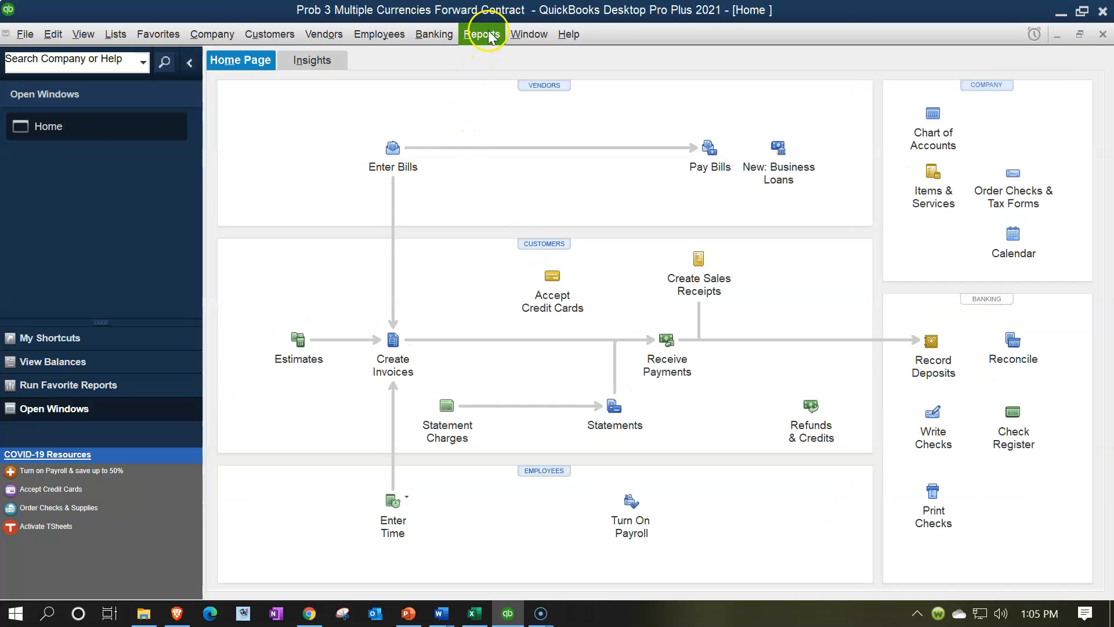
Step: Open the Balance Sheet Standard report from the company and financial reports
left_click(488, 33)
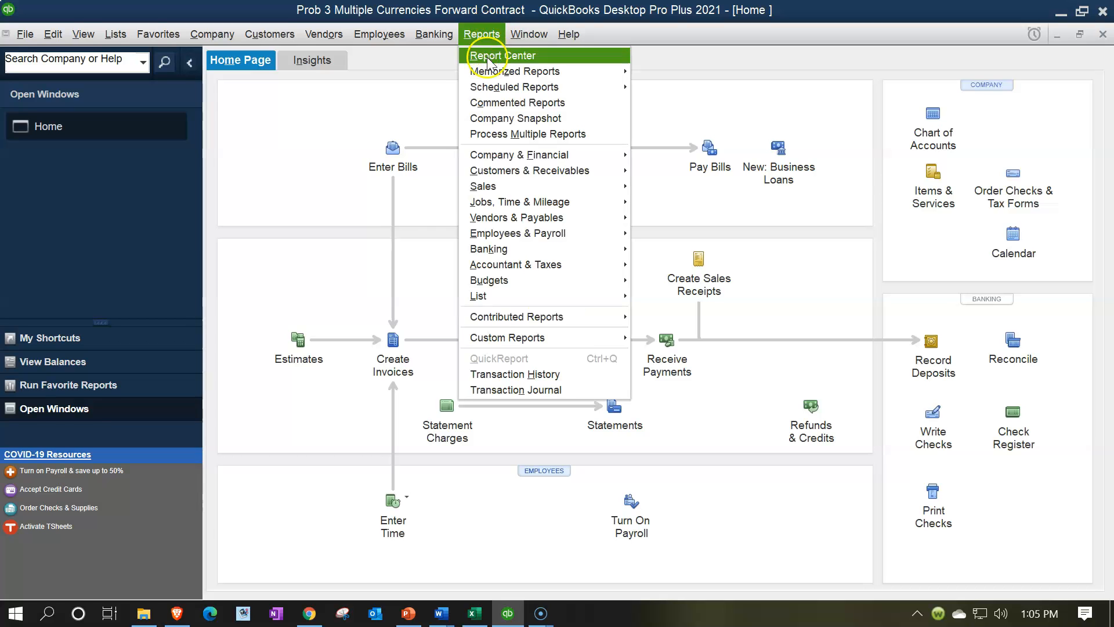
mouse_move(572, 155)
left_click(650, 155)
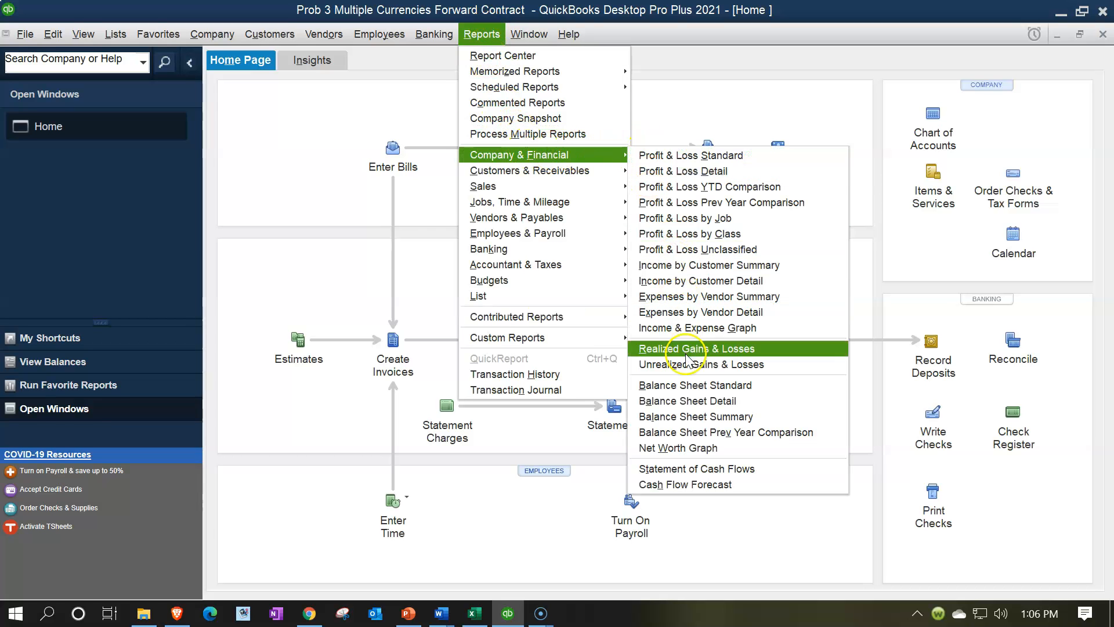
left_click(686, 384)
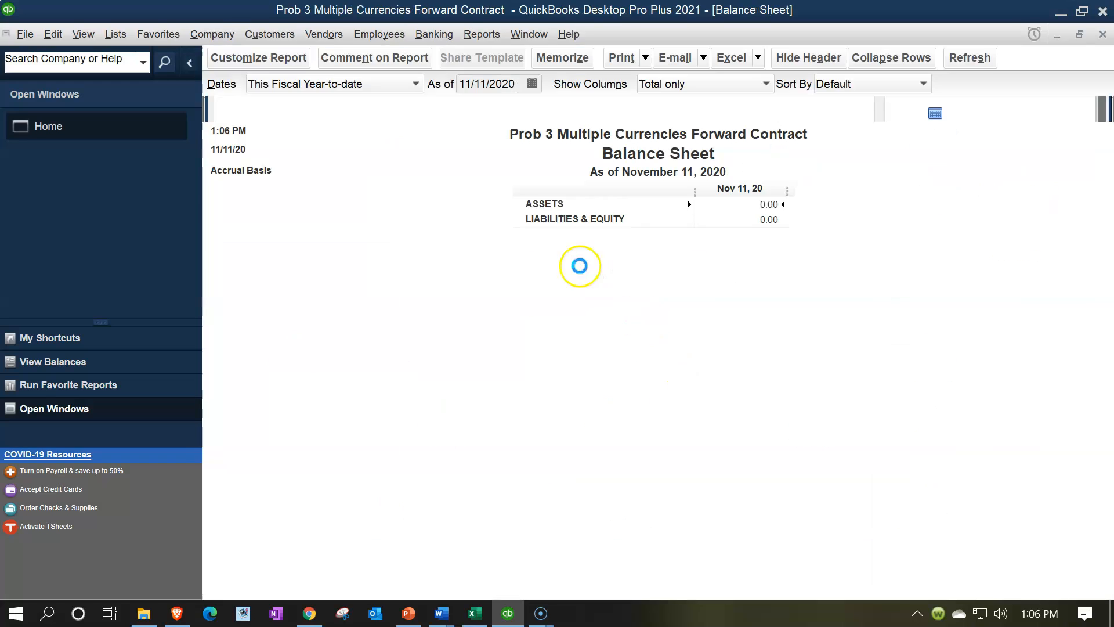
Step: Set the Balance Sheet's date range to 01/01/2021 through 12/31/2021 and examine the Clearing Account and Payable Exchange Broker balances
left_click(263, 58)
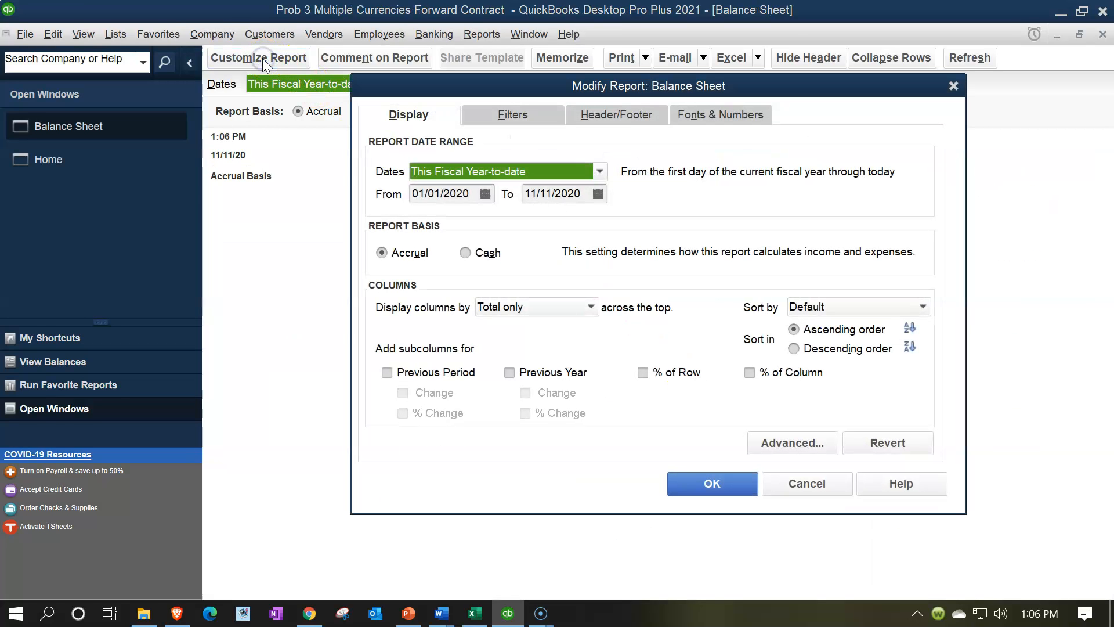
type("01/01/2")
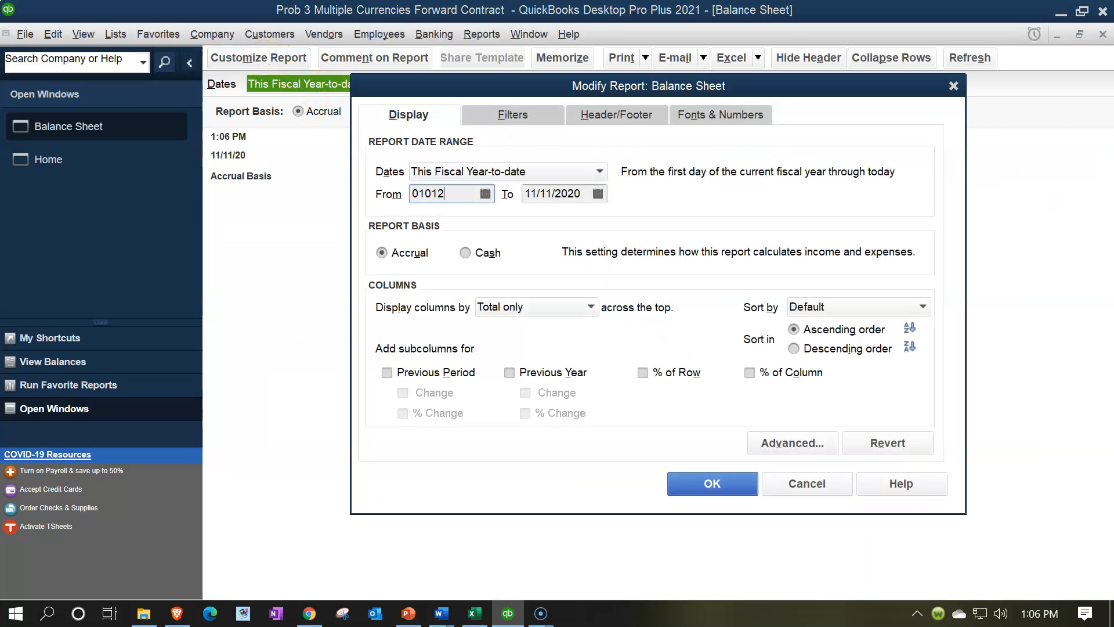
type("021")
key("Tab")
type("12/31/2021")
key("Tab")
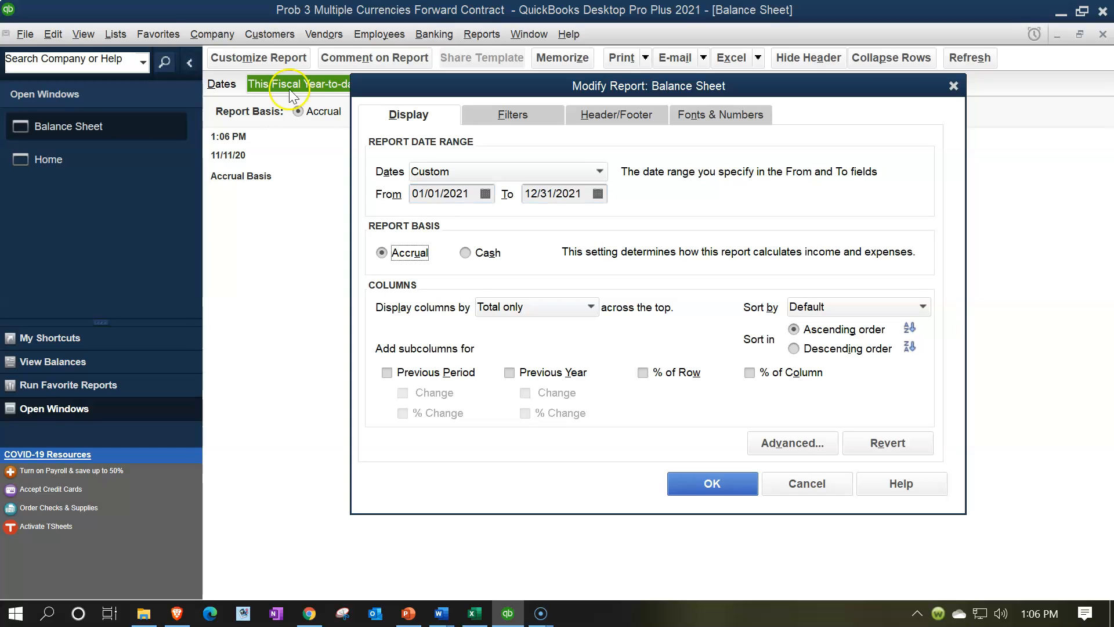
left_click(685, 486)
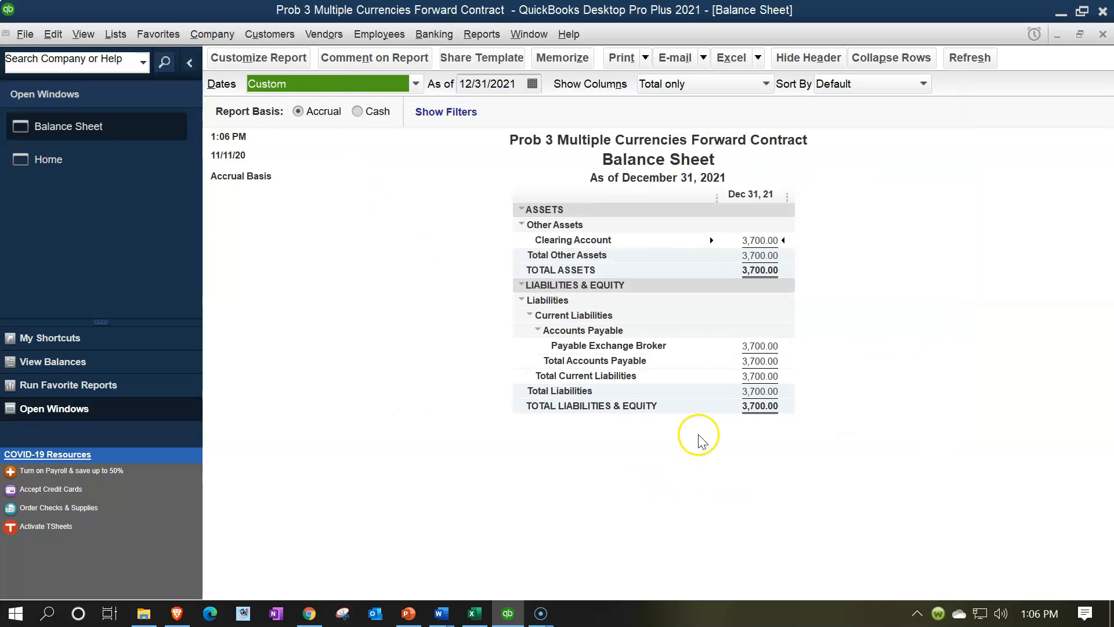
left_click(763, 237)
left_click(758, 344)
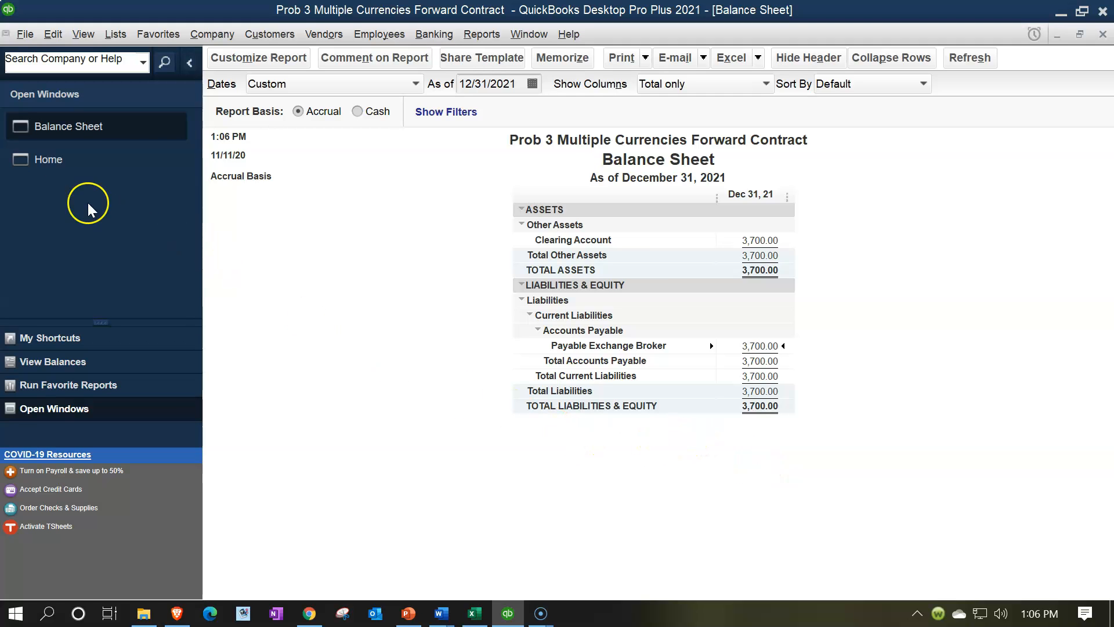
Step: Start a new invoice from the Home page, collapse its customer summary and select Exchange Broker (USD) as the customer
left_click(49, 170)
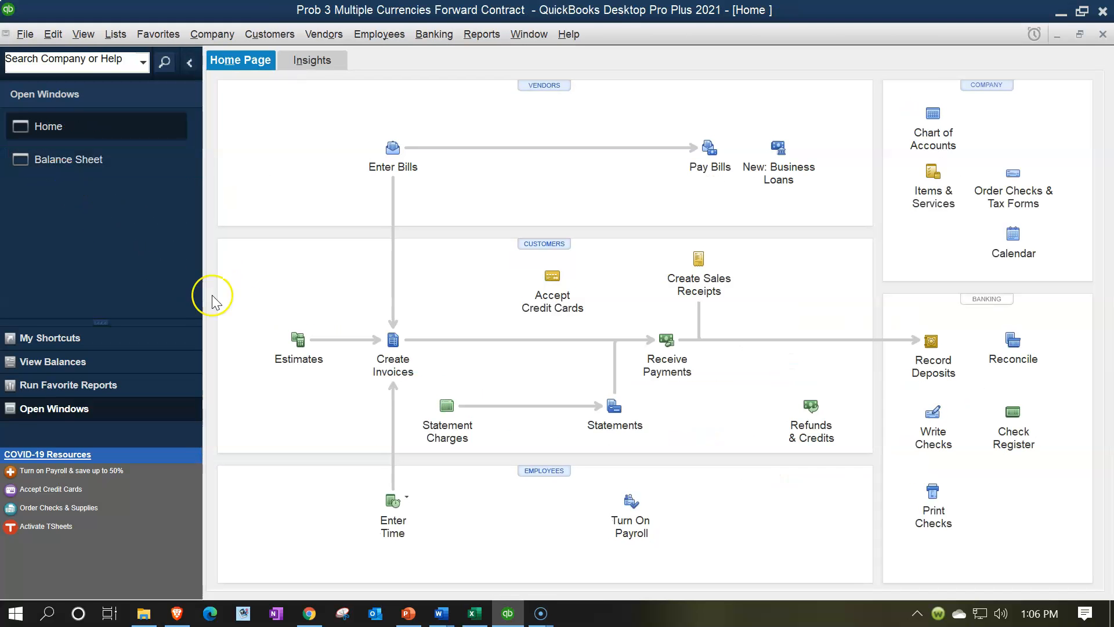
left_click(394, 341)
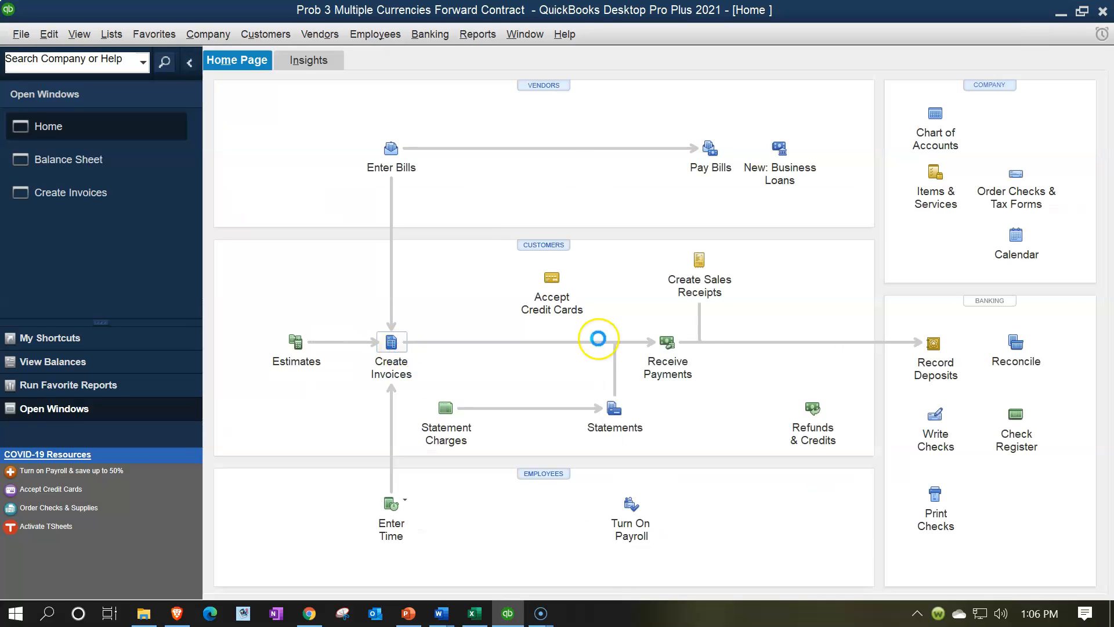
left_click(906, 139)
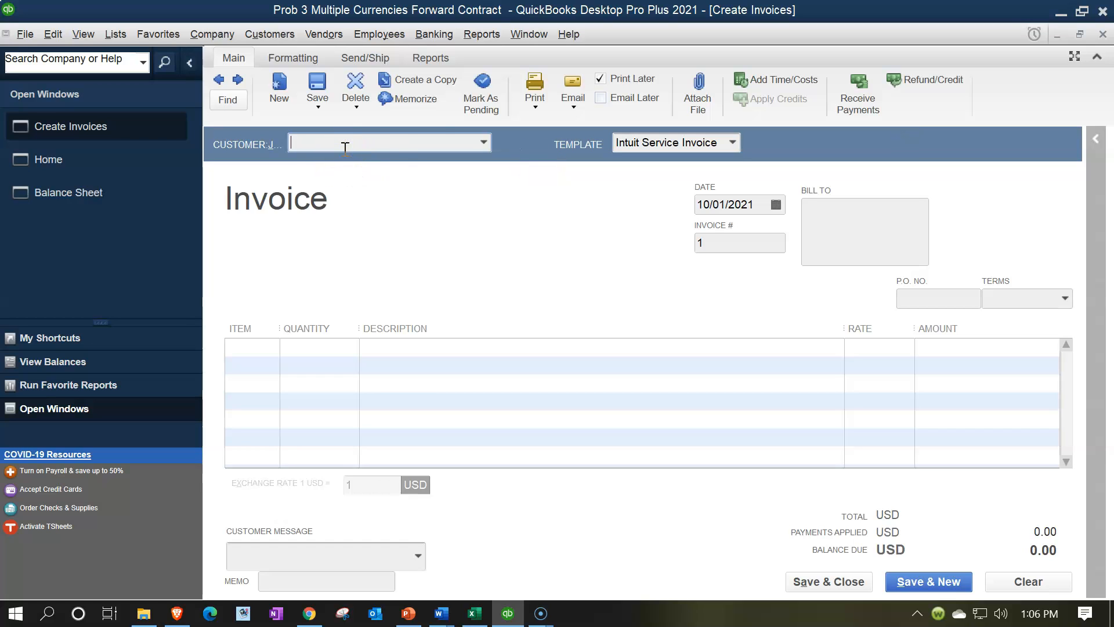
left_click(483, 142)
left_click(418, 197)
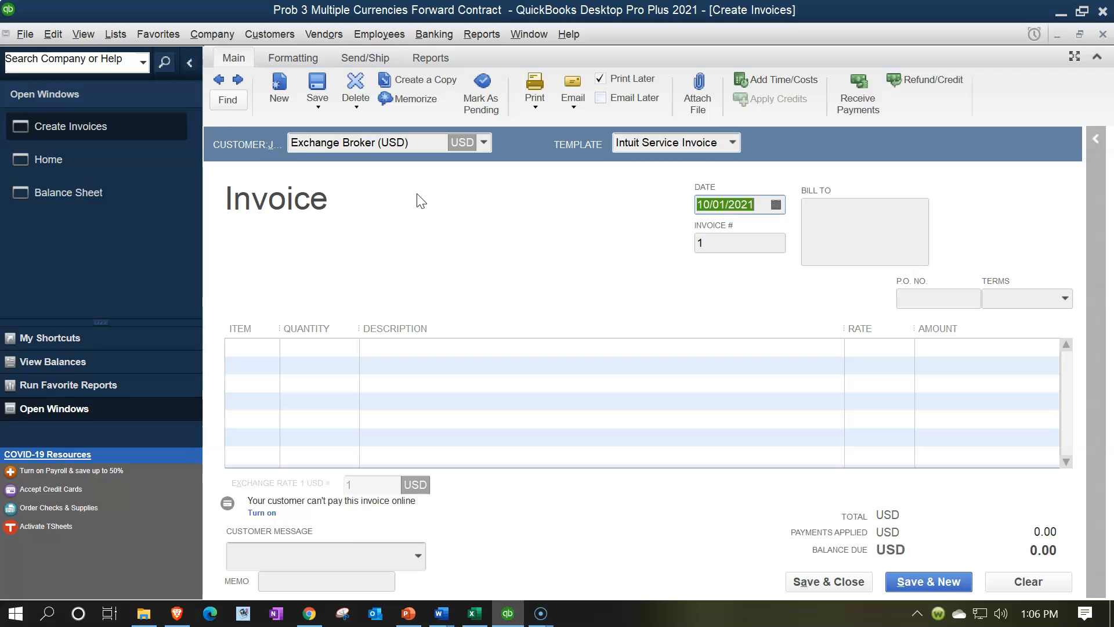
Step: Set the invoice date to 10/01/2021 and enter Item 1 on the first line, agreeing to set it up as a new item
type("10/01/2021")
key("Tab")
key("Tab")
key("Tab")
key("Tab")
key("Tab")
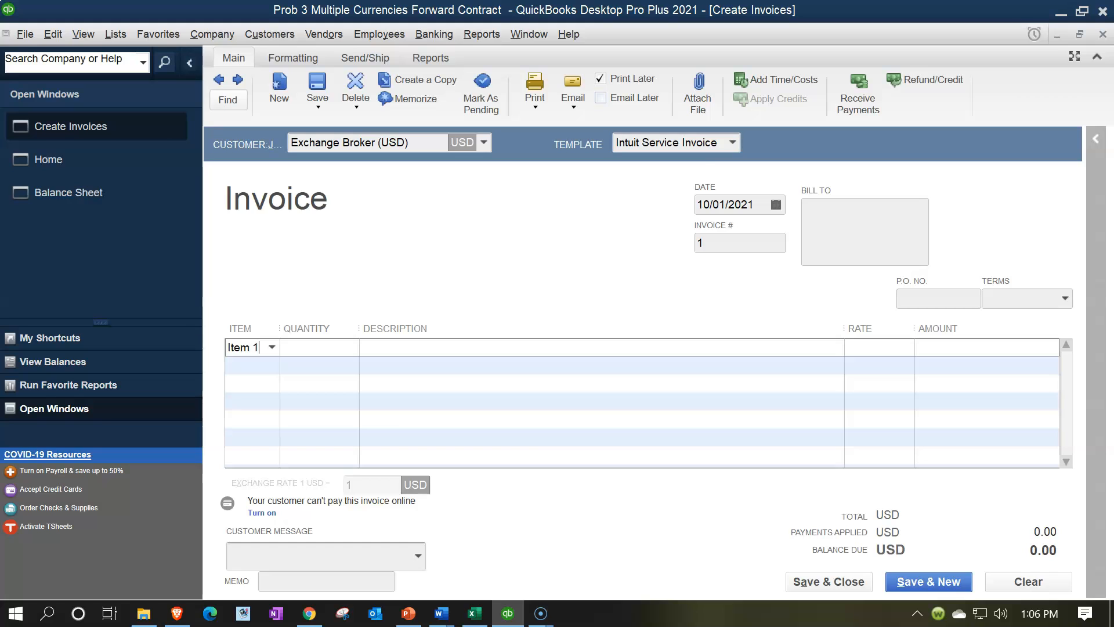
key("Tab")
key("Return")
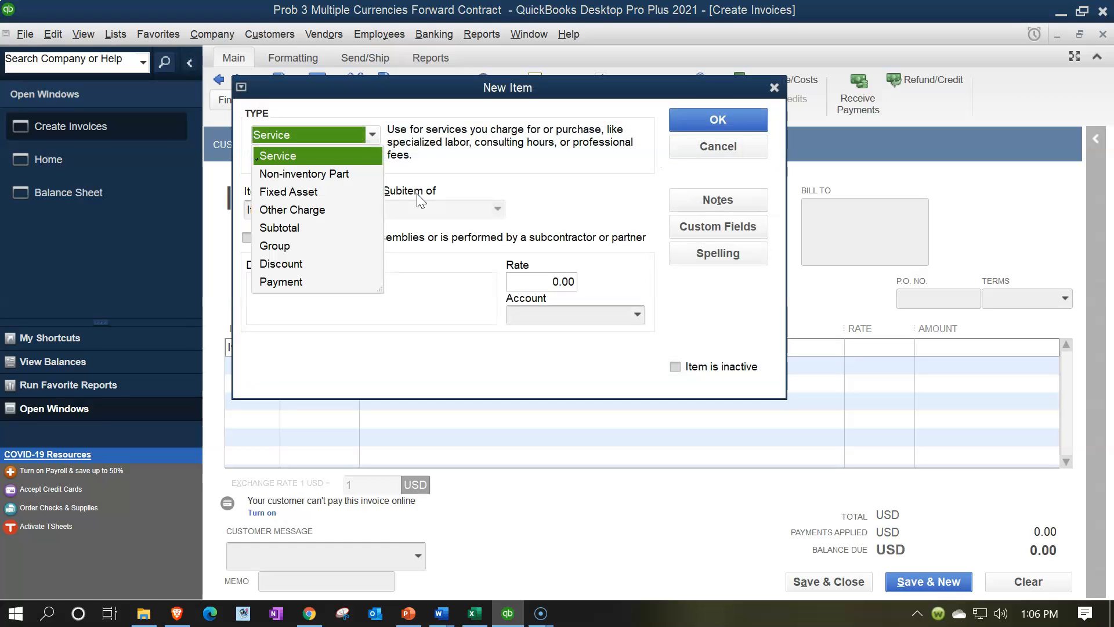
Step: Set up the new item as a Service named Forward Contract, linked to Clearing Account, and save it
left_click(312, 153)
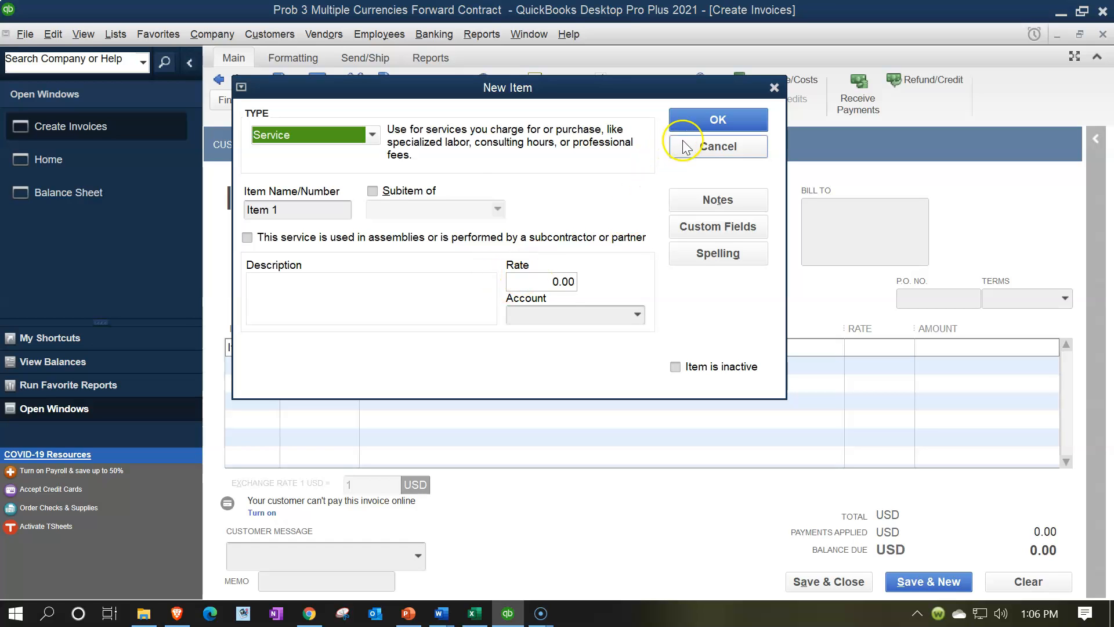
left_click(687, 123)
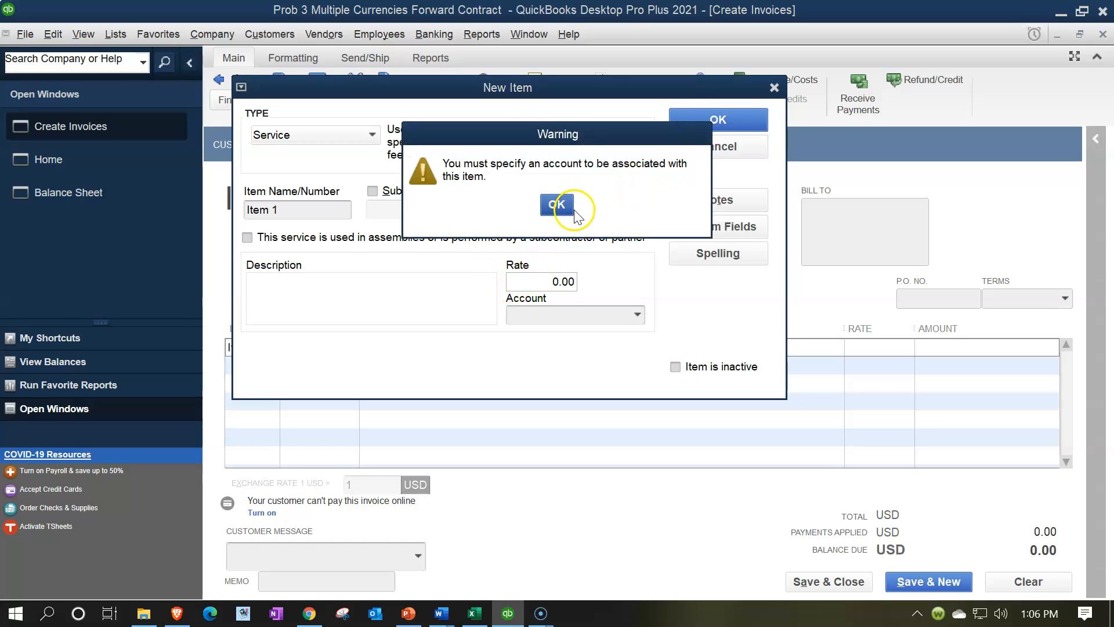
left_click(557, 205)
left_click(637, 314)
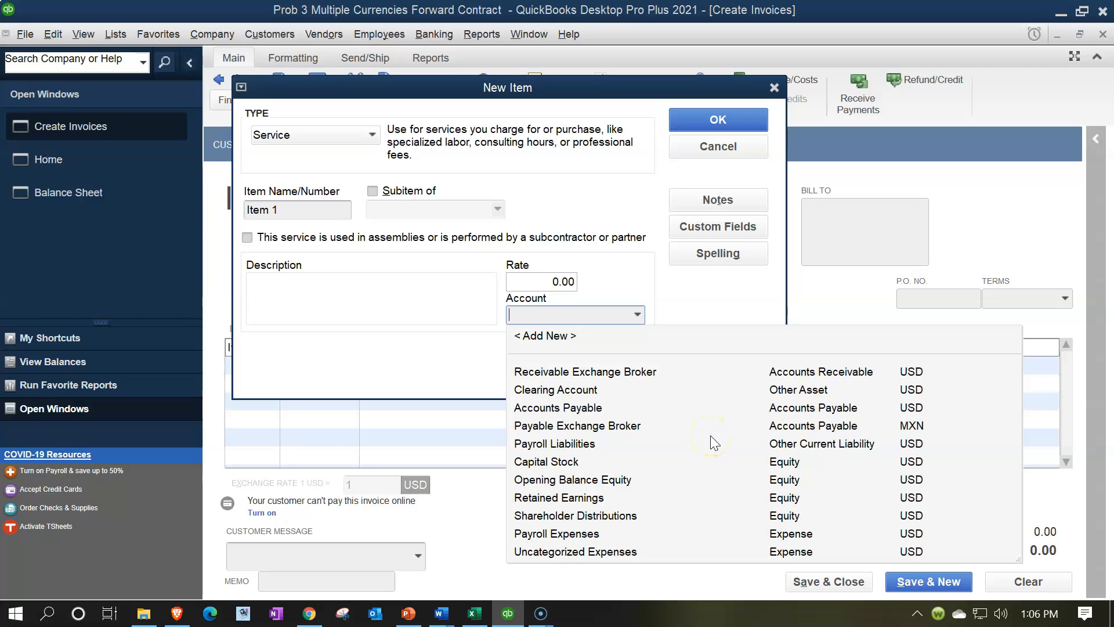
left_click(589, 392)
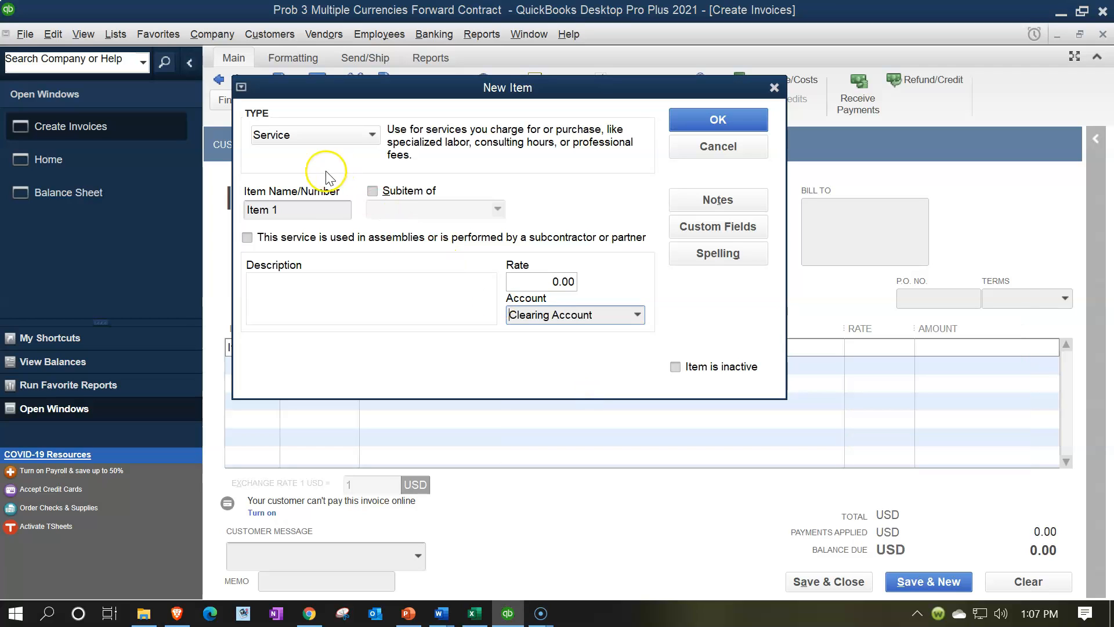
left_click_drag(290, 210, 244, 209)
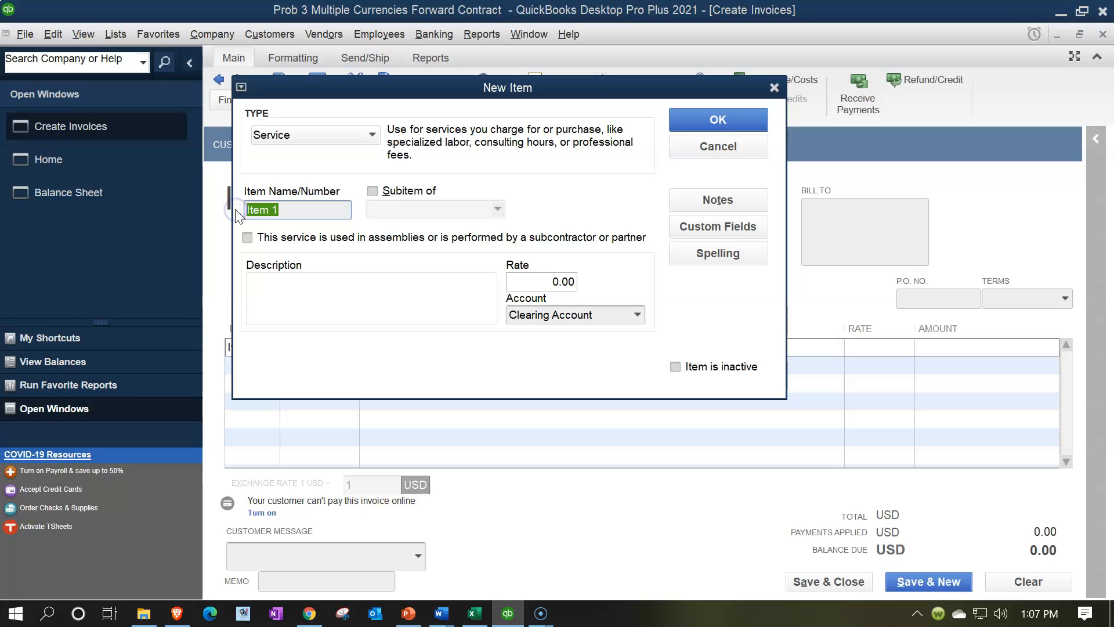
type("Forward Contract")
key("Tab")
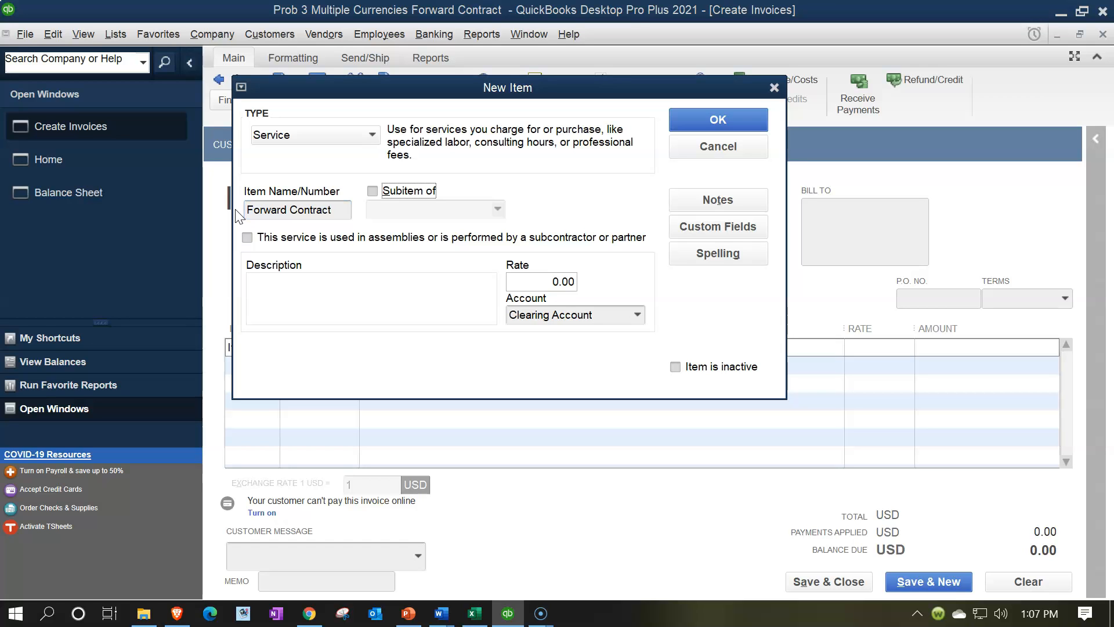
left_click(724, 120)
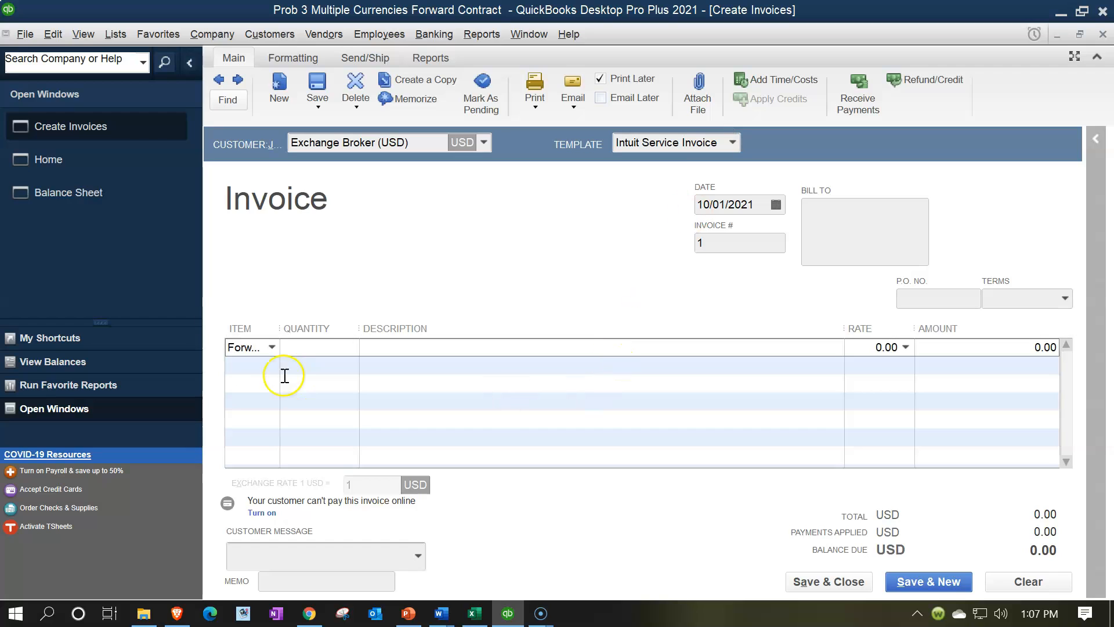
Step: Widen the invoice's item column and, using the amount in the Excel worksheet, set the Forward Contract rate to 3,700
left_click_drag(279, 328, 356, 330)
key("Tab")
key("Tab")
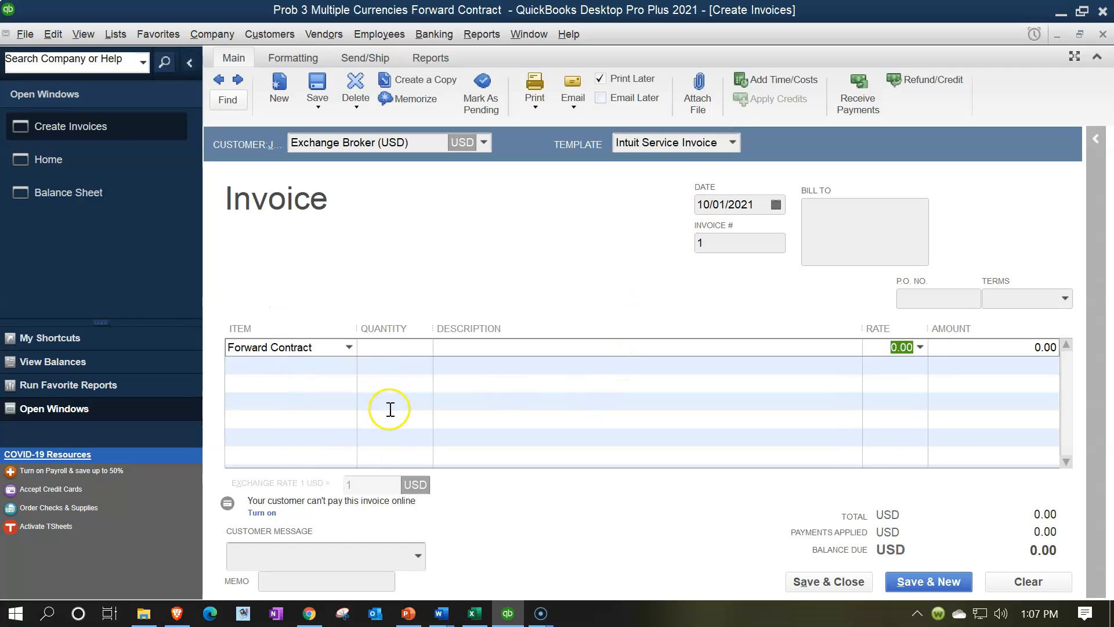
left_click(475, 613)
left_click(508, 613)
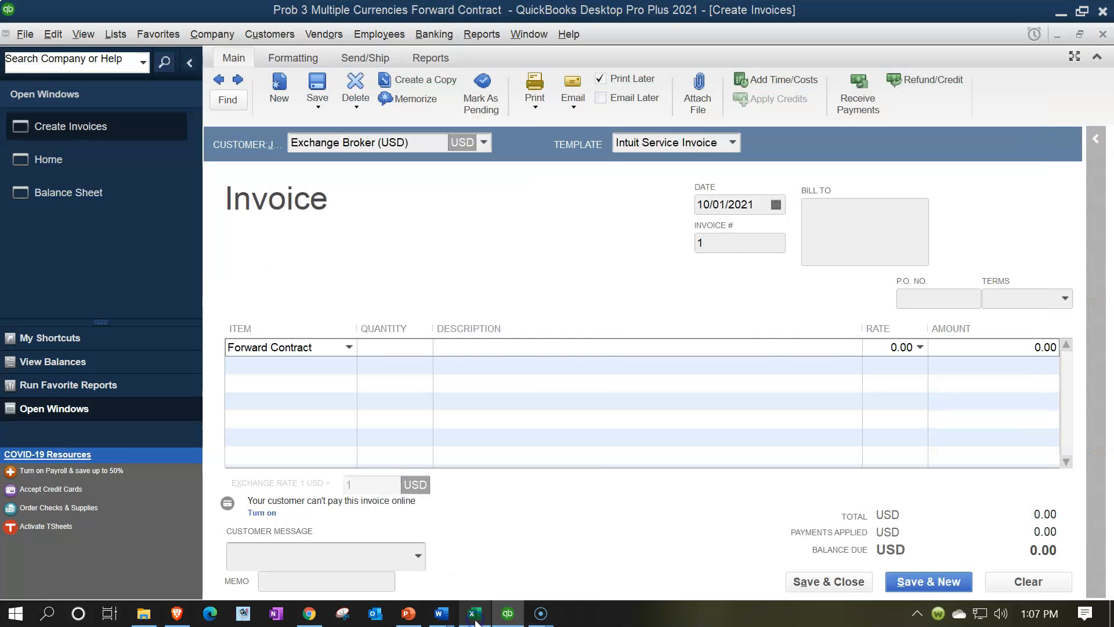
type("37")
key("Tab")
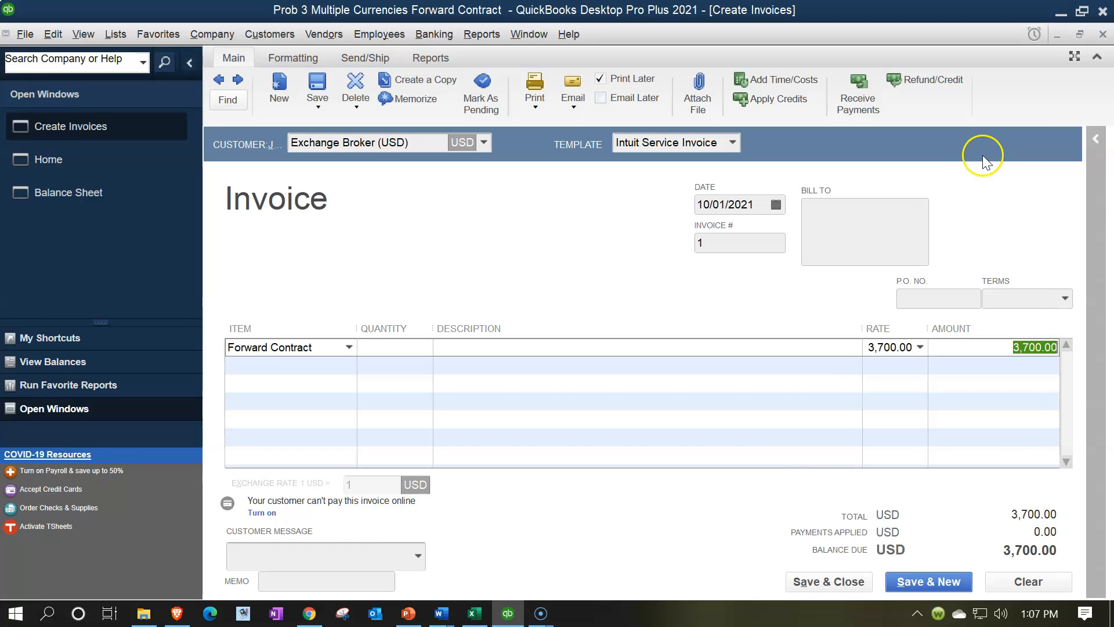
Step: Save and close the 3,700 Forward Contract invoice, accepting its future date
left_click(864, 408)
left_click(915, 460)
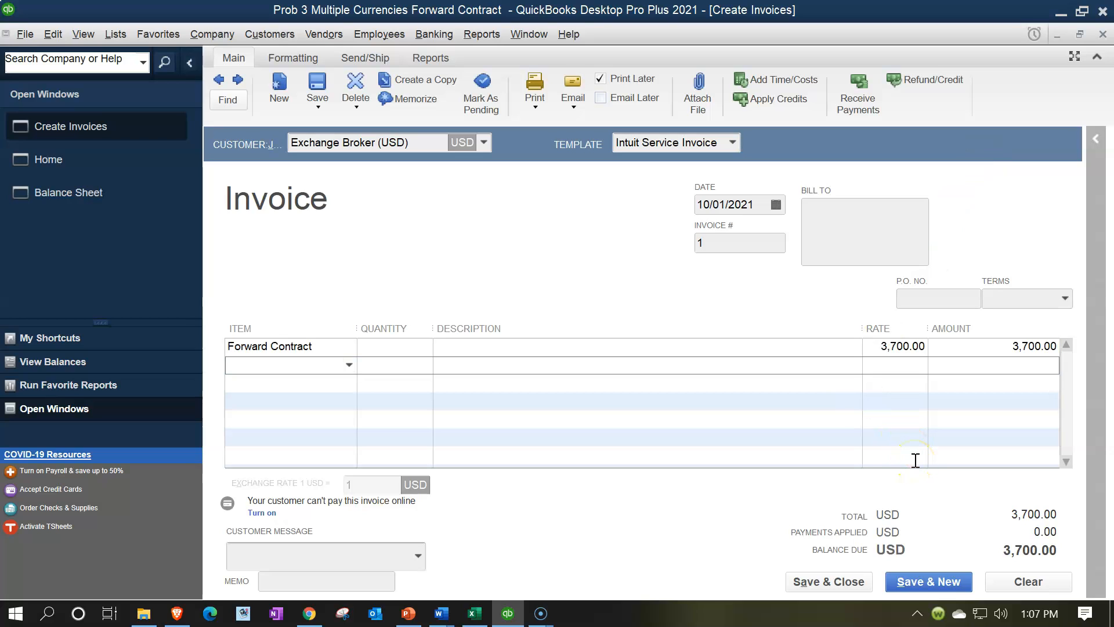
left_click(921, 466)
left_click(829, 580)
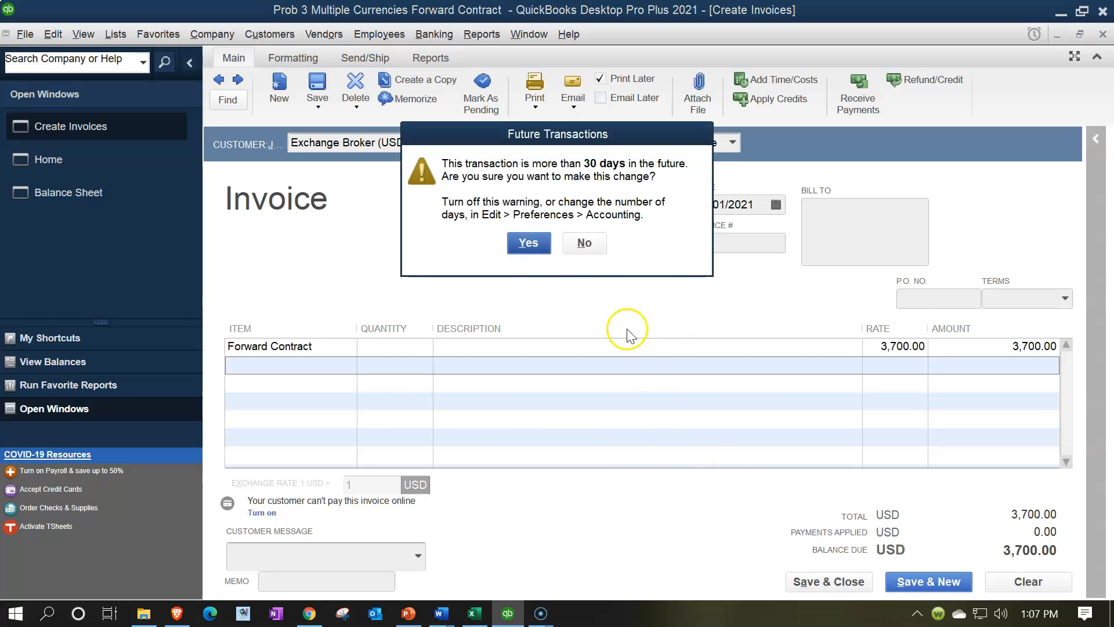
left_click(532, 243)
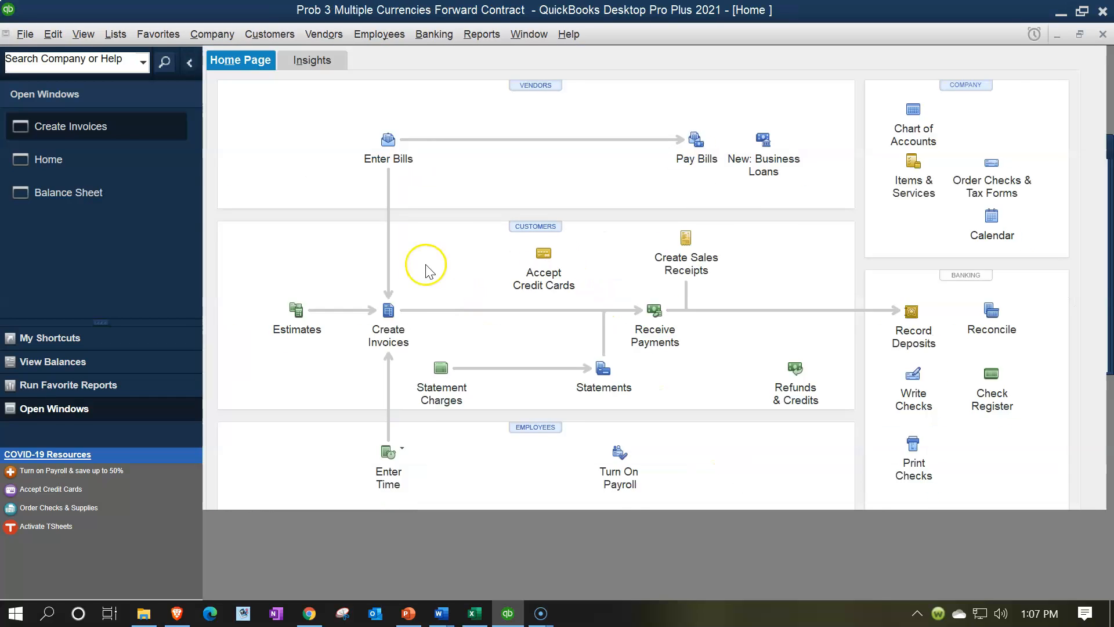
Step: Return to the Balance Sheet and review the transactions behind the Receivable Exchange Broker and Payable Exchange Broker balances
left_click(97, 164)
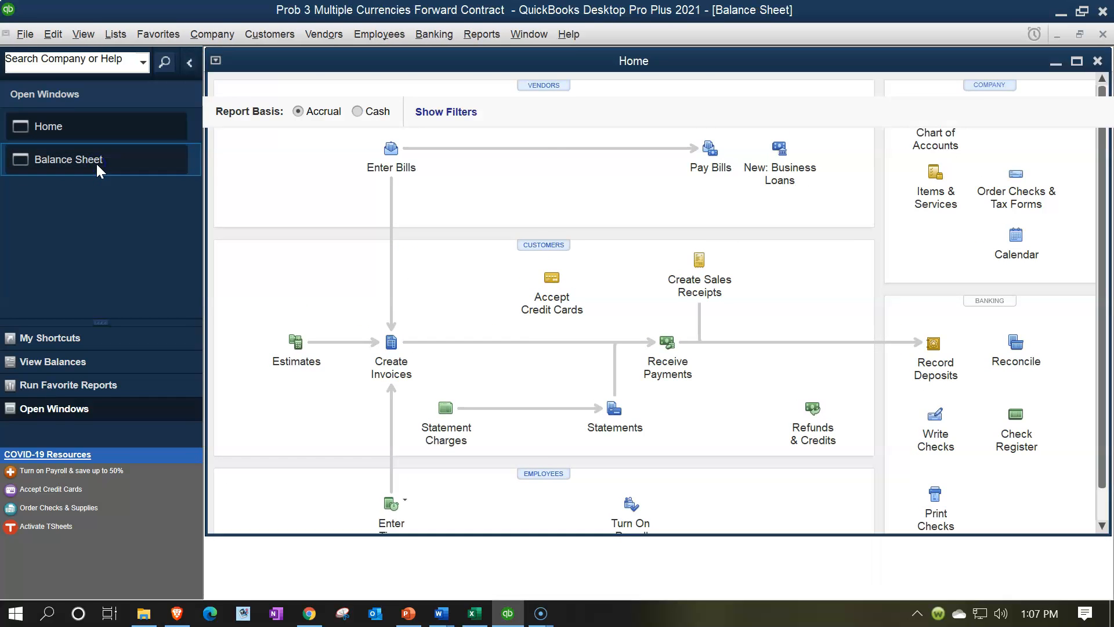
left_click(744, 256)
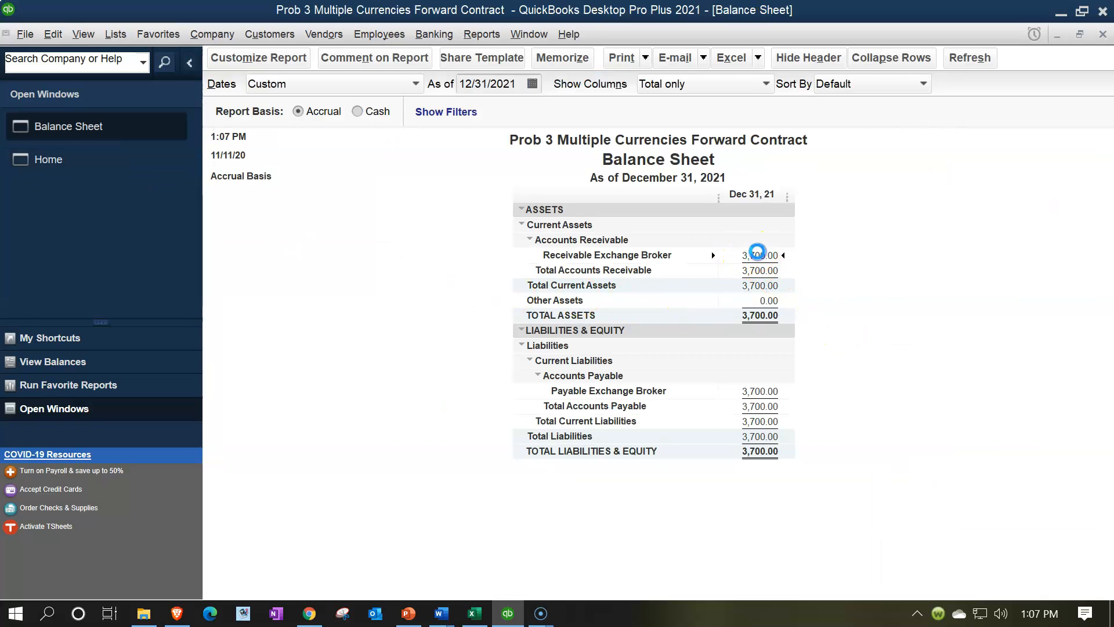
double_click(757, 254)
left_click(1103, 34)
double_click(749, 390)
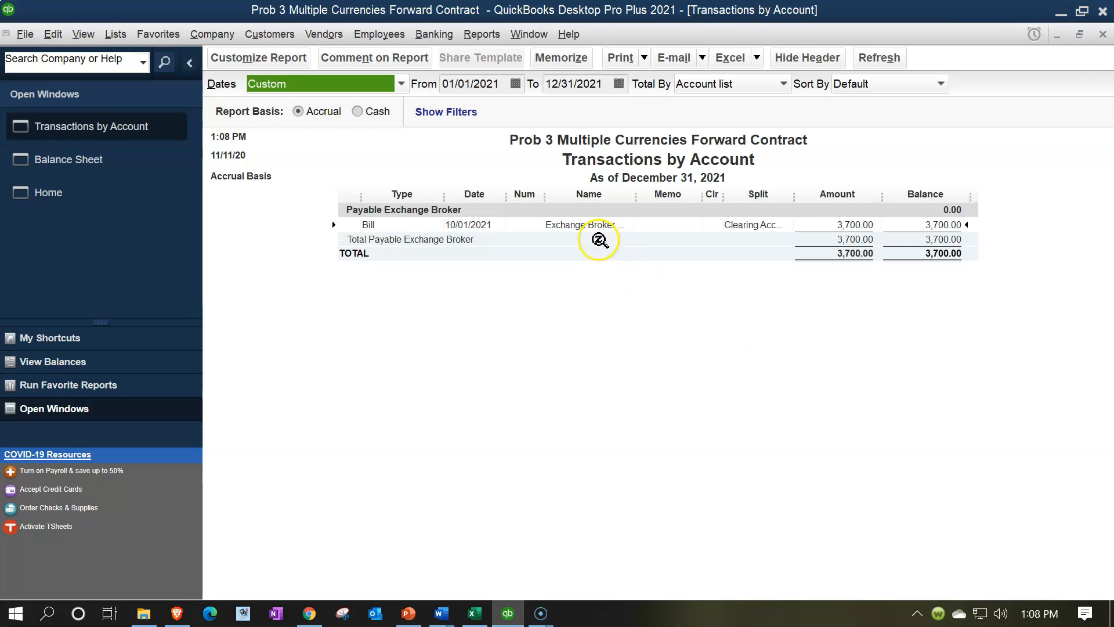
left_click(1103, 35)
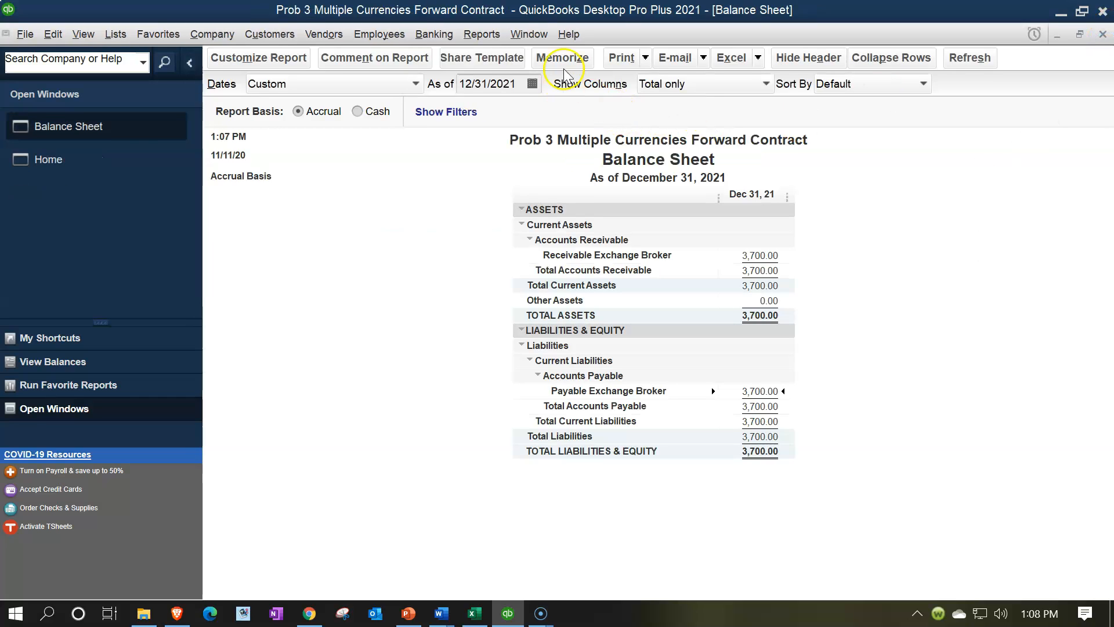
Step: Create a Trial Balance report covering 01/01/2021 through 12/31/2021
left_click(485, 34)
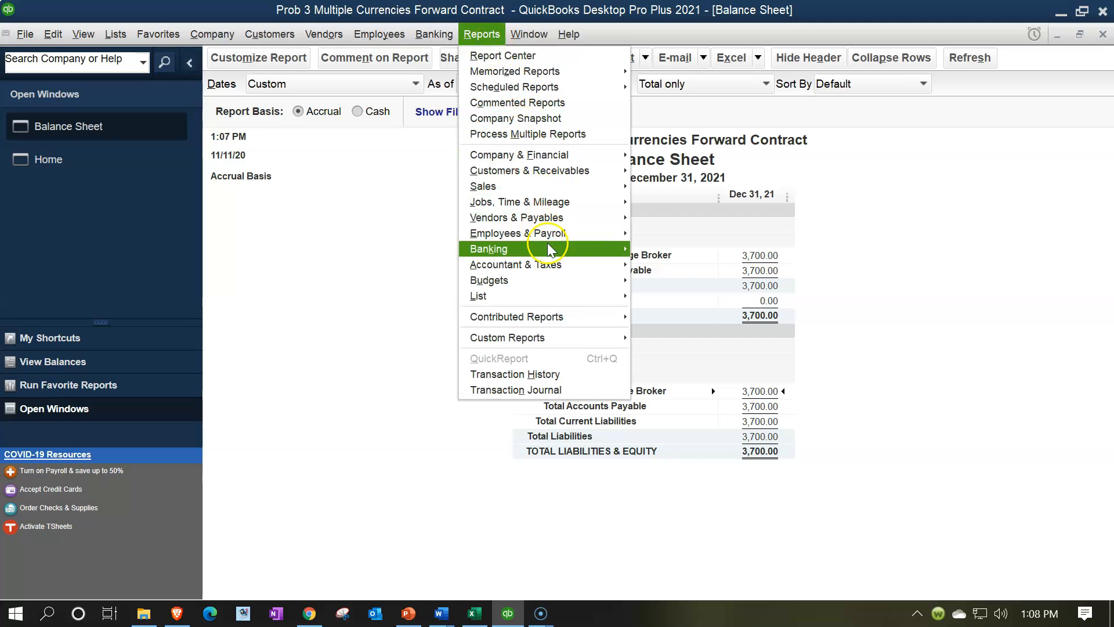
mouse_move(612, 266)
left_click(647, 266)
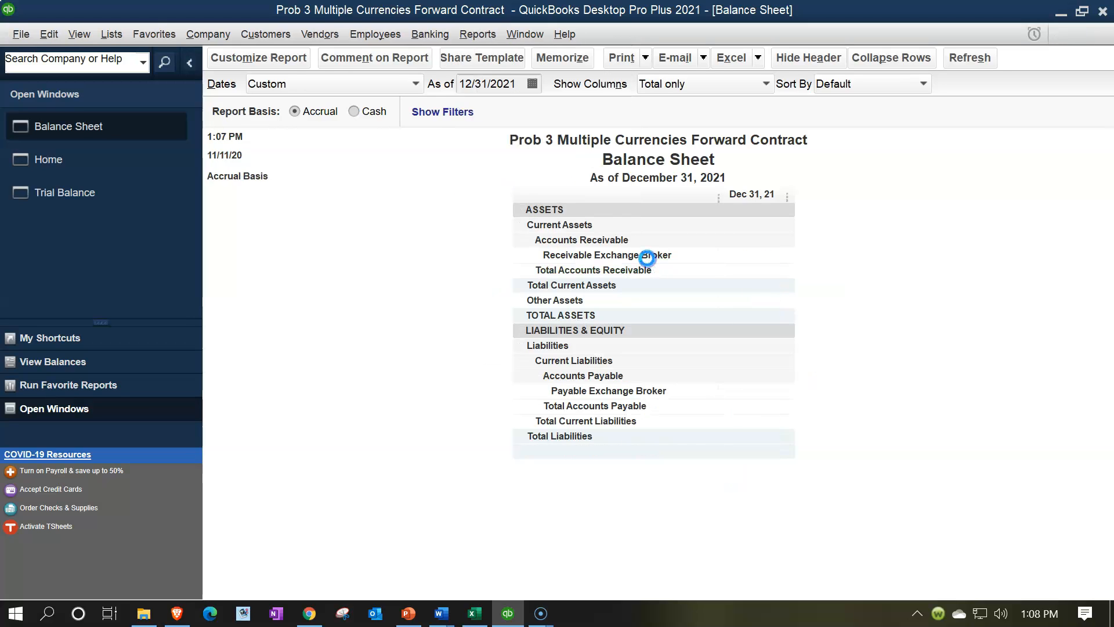
key("Tab")
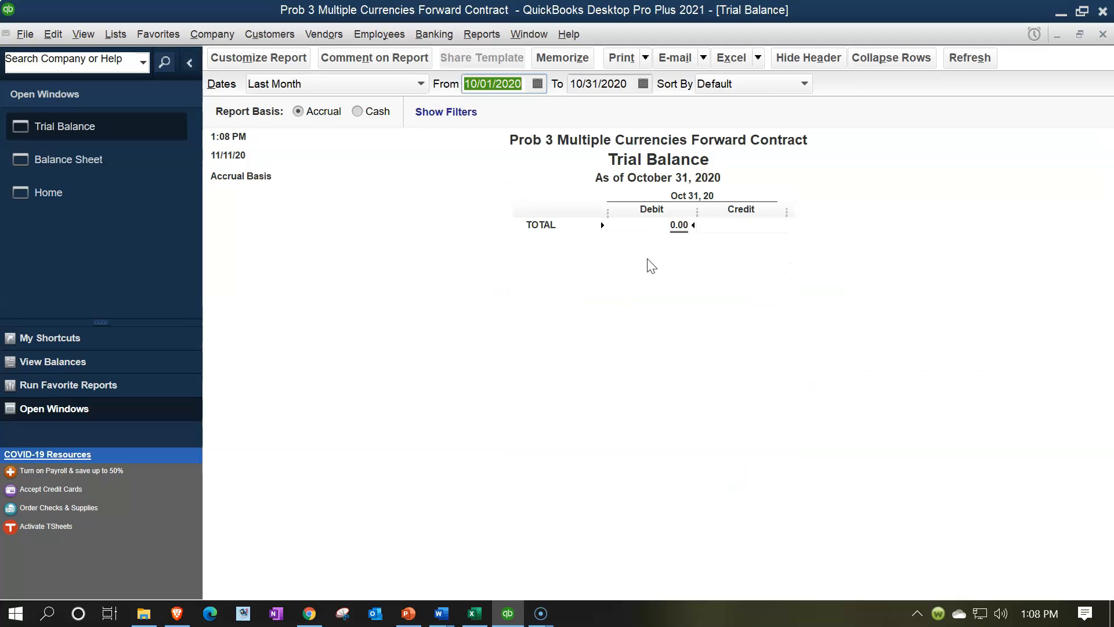
type("01/01/2021")
key("Tab")
type("12/31/2021")
key("Tab")
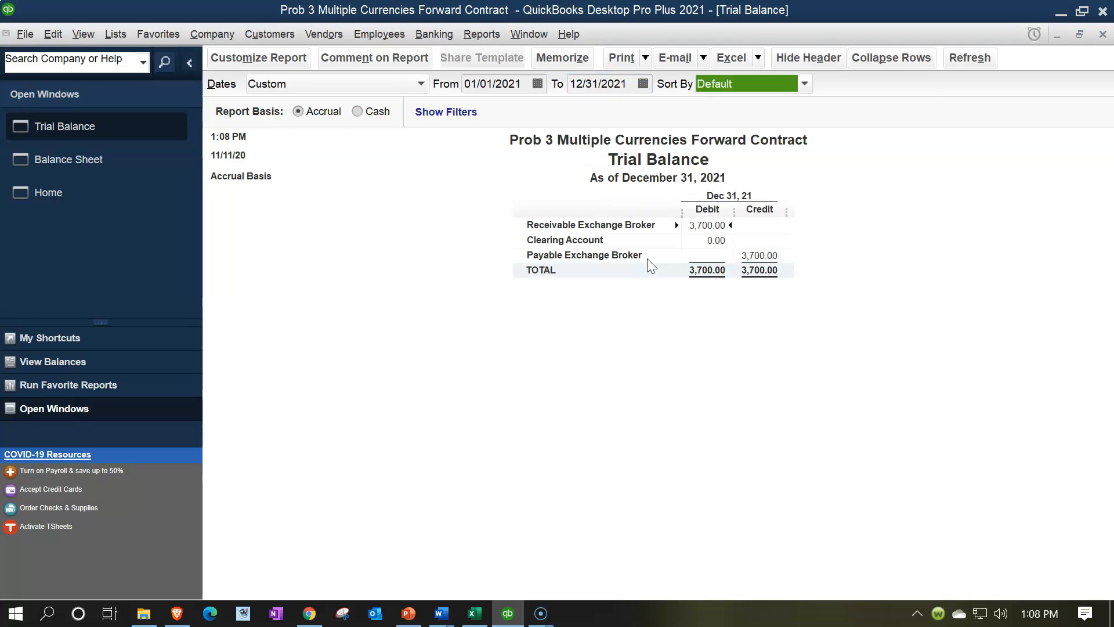
Step: Review the transactions behind the Clearing Account balance on the Trial Balance, and return to the report
left_click(718, 240)
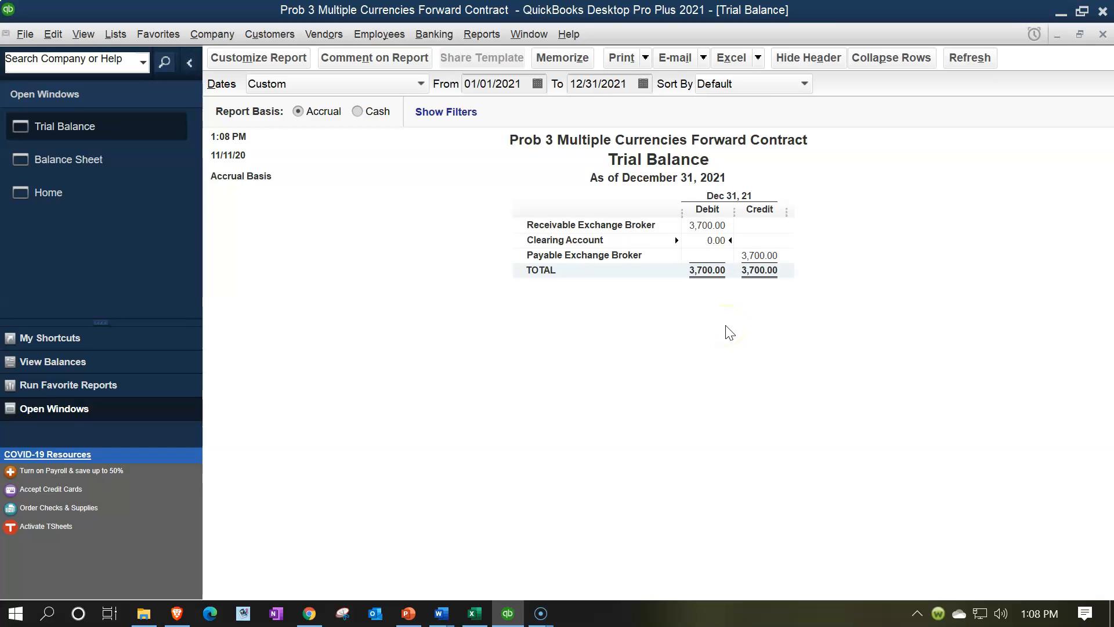
double_click(711, 240)
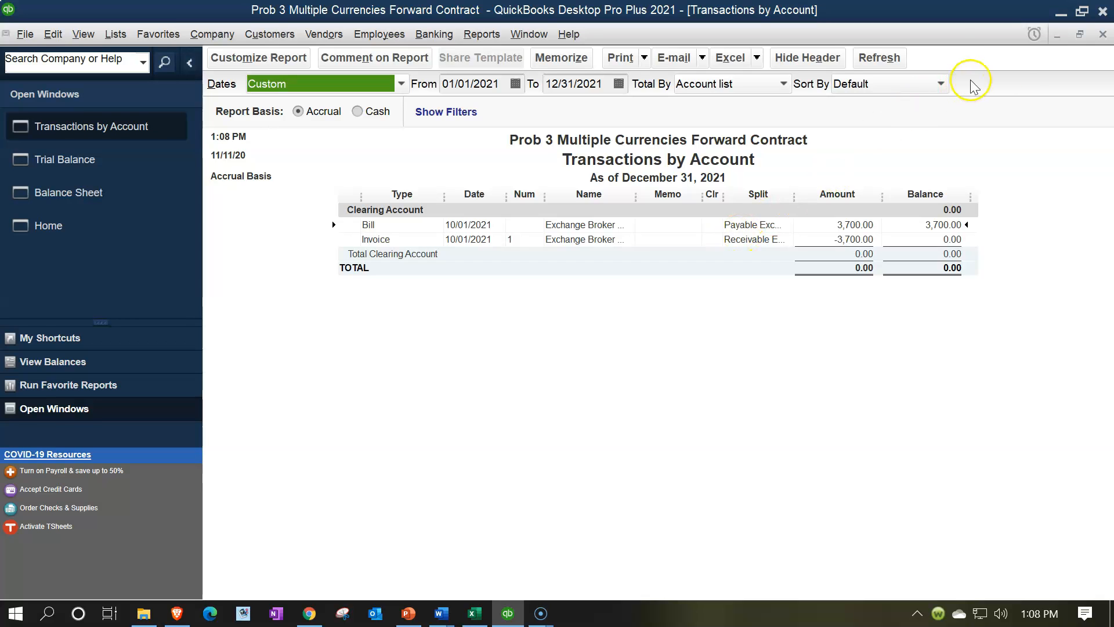
left_click(1103, 34)
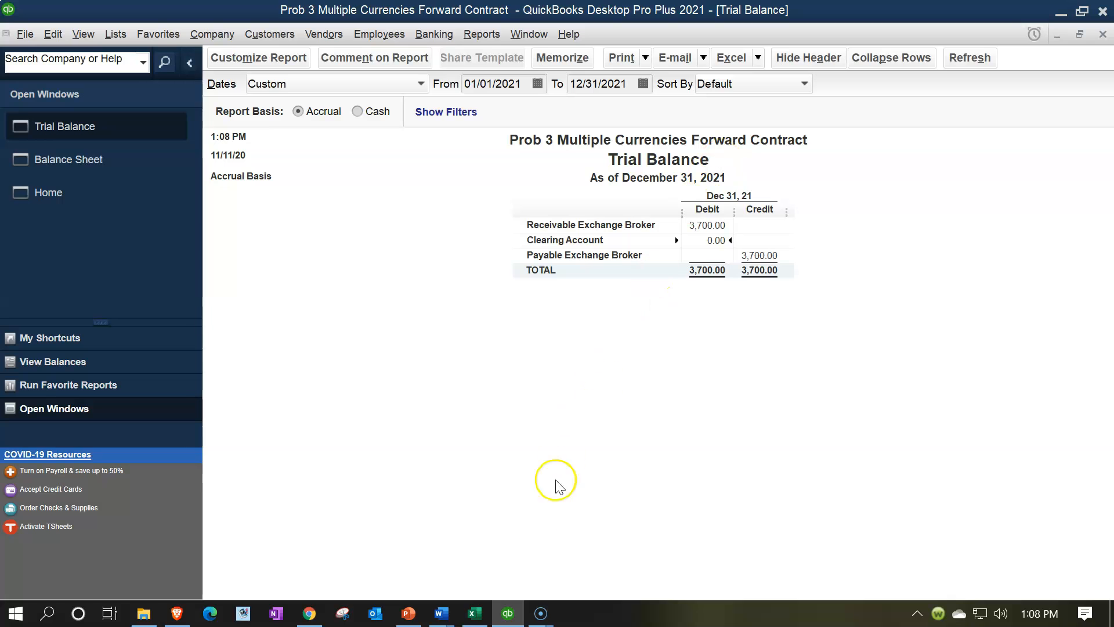
Step: Switch to the Excel worksheet, check the beginning balances of Cash and Retained Earnings, and return to QuickBooks
left_click(473, 614)
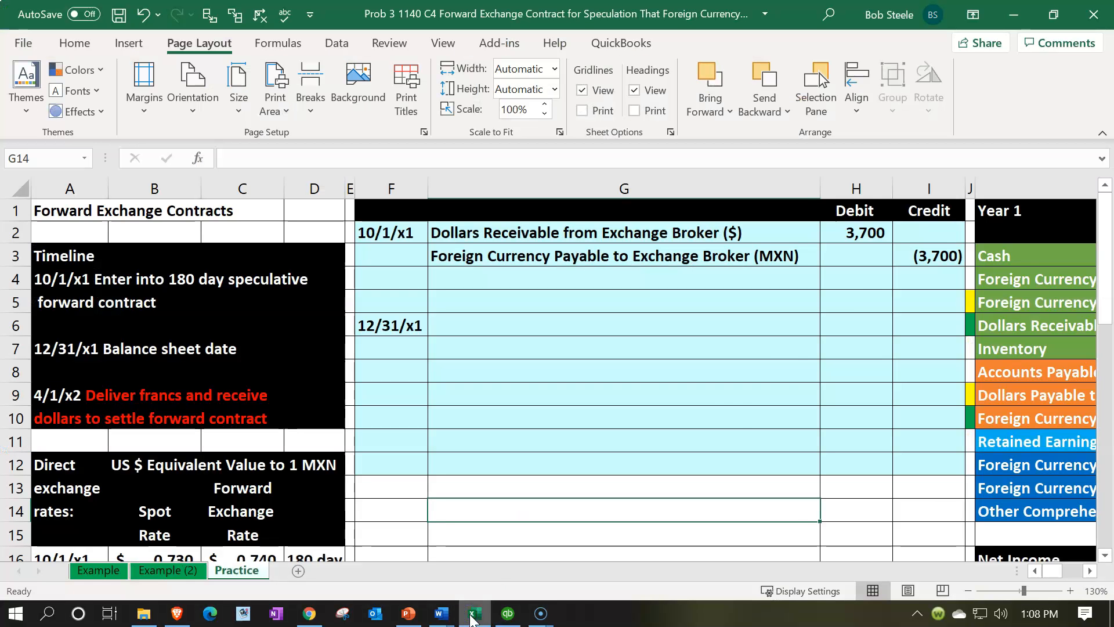
left_click(858, 302)
key("Right")
key("Right")
key("Right")
key("Right")
key("Right")
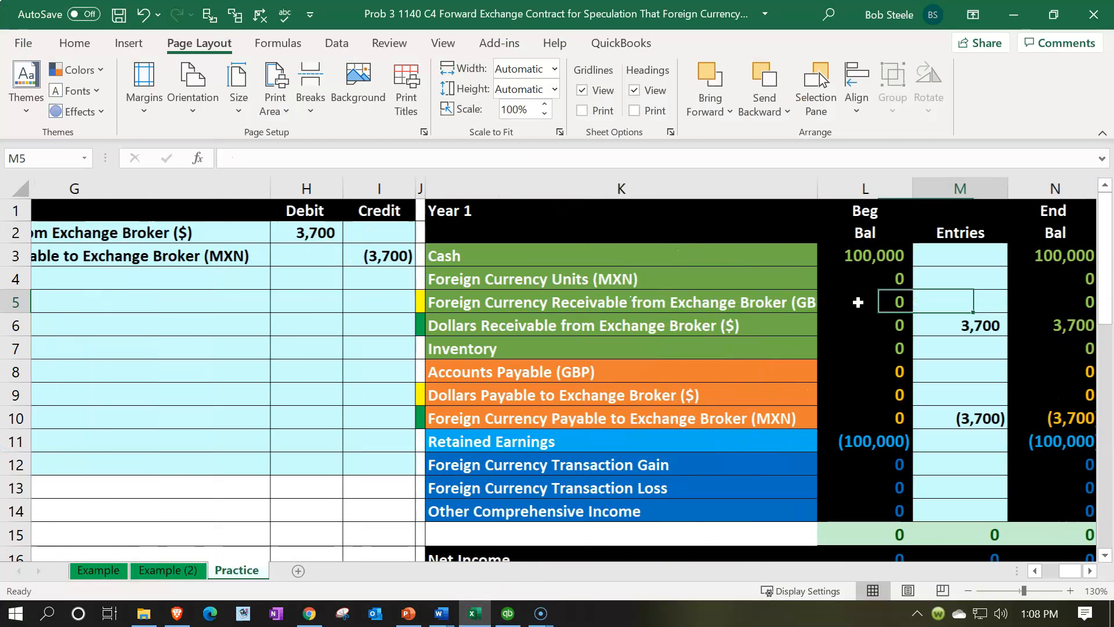
left_click(652, 257)
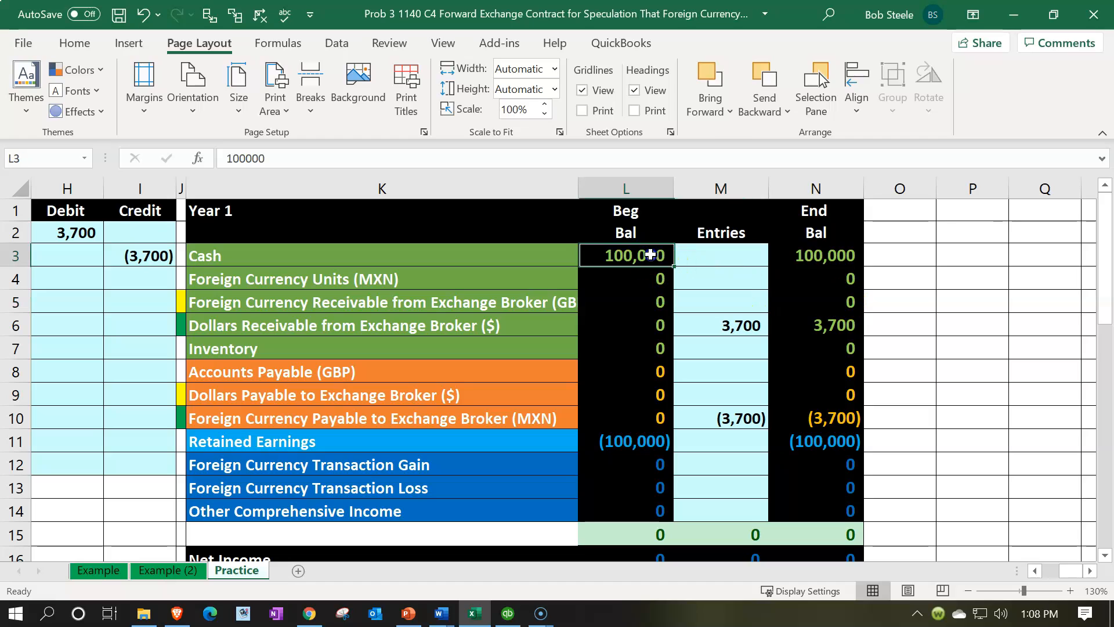
left_click(634, 439)
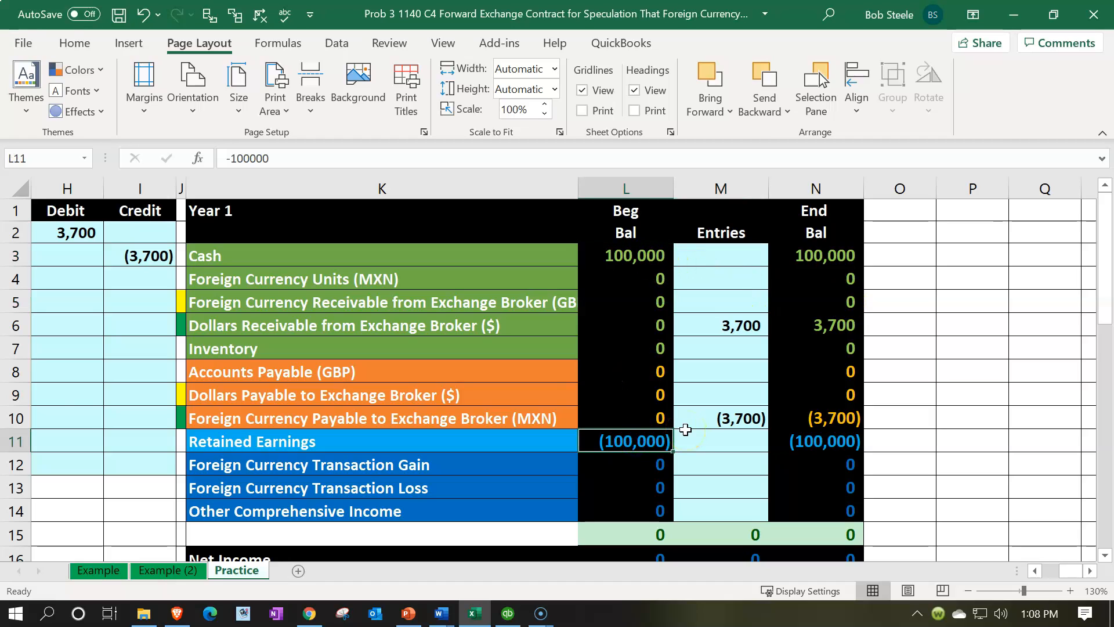
left_click(1014, 15)
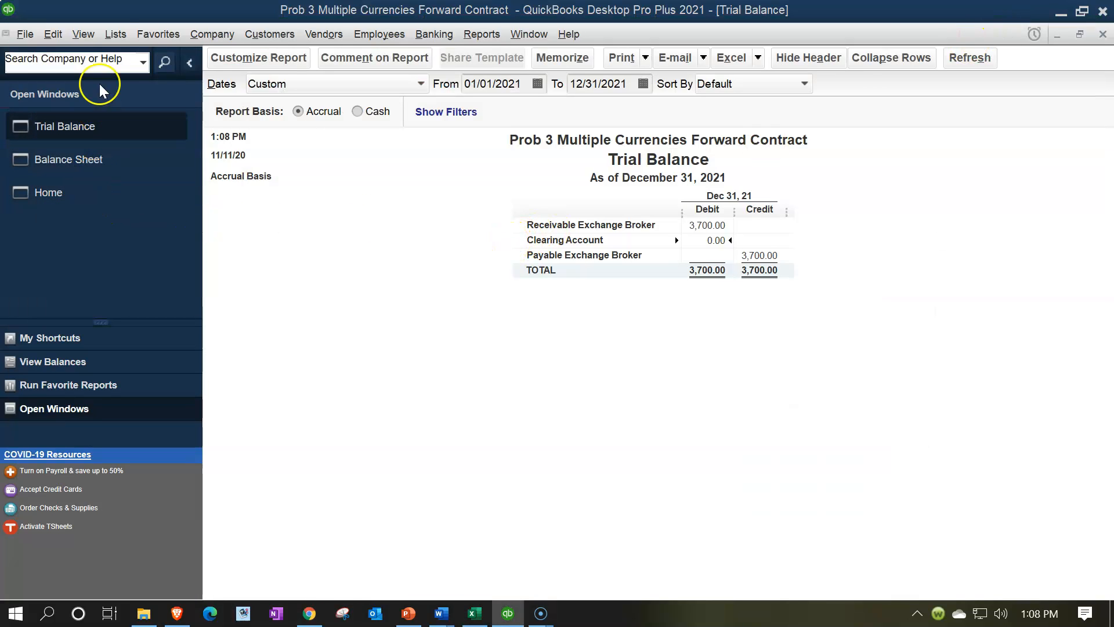
Step: Add a US Dollar Bank account named Checking (USD) to the Chart of Accounts, and skip its bank feed setup
left_click(110, 35)
left_click(110, 51)
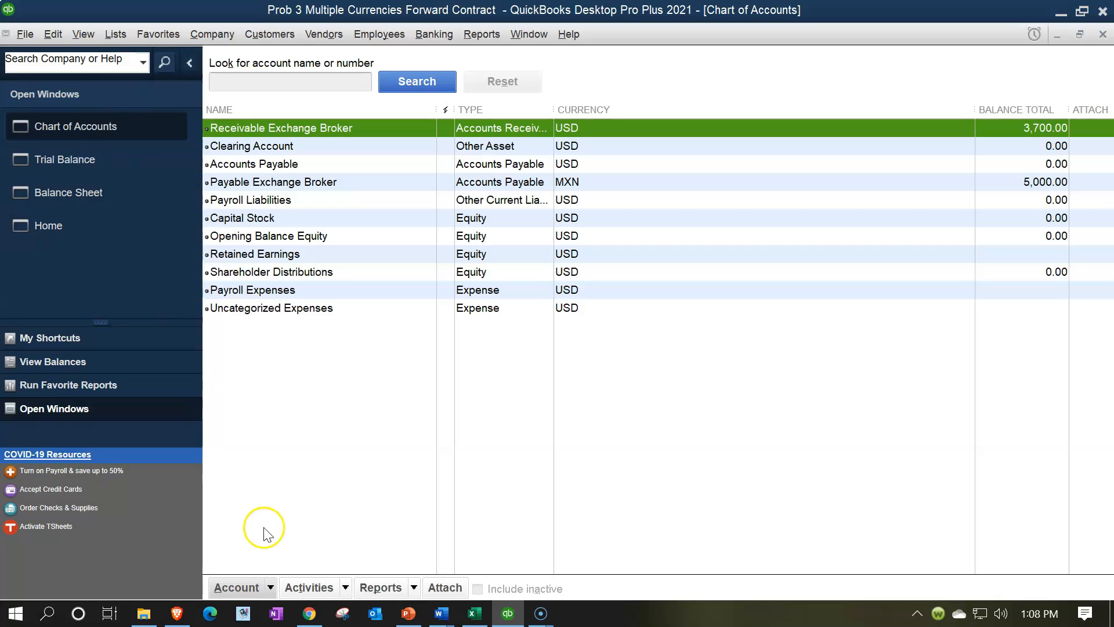
left_click(270, 587)
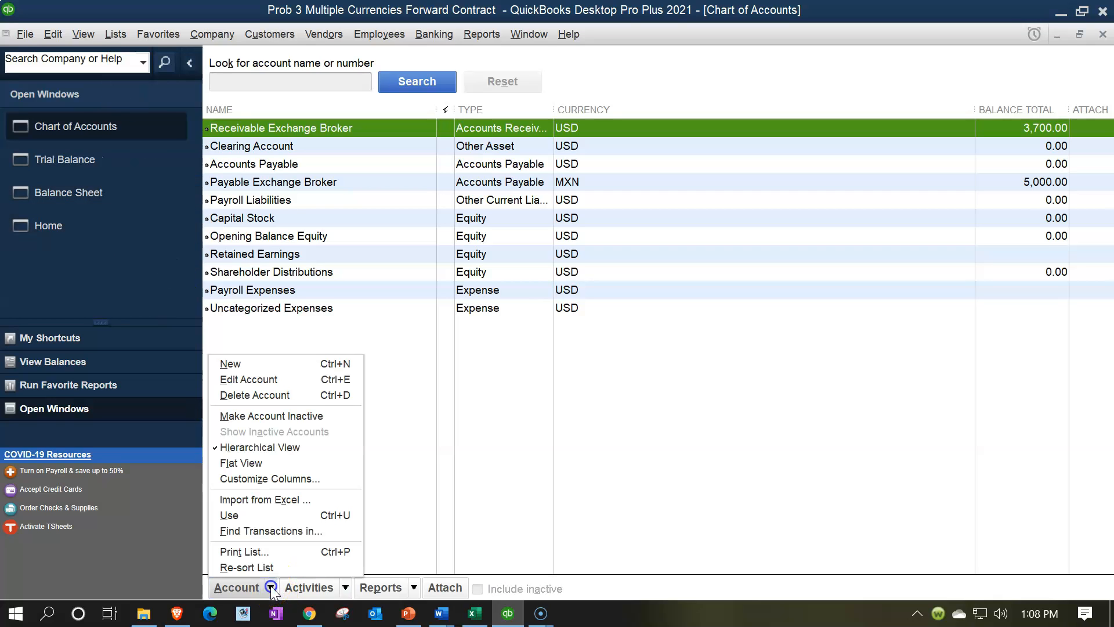
left_click(246, 362)
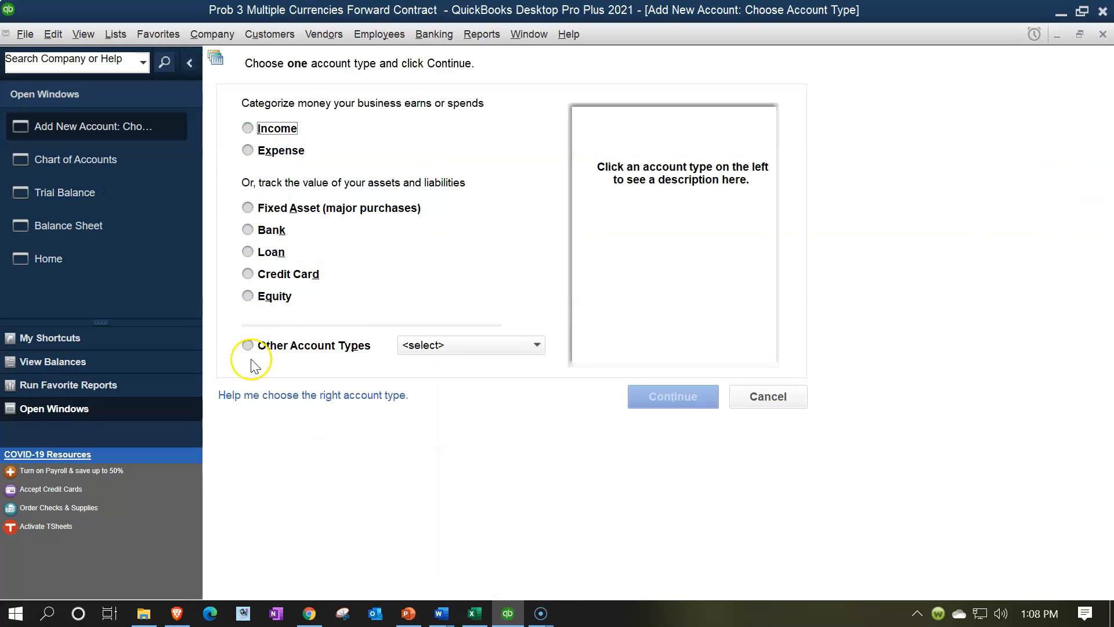
left_click(248, 230)
left_click(670, 395)
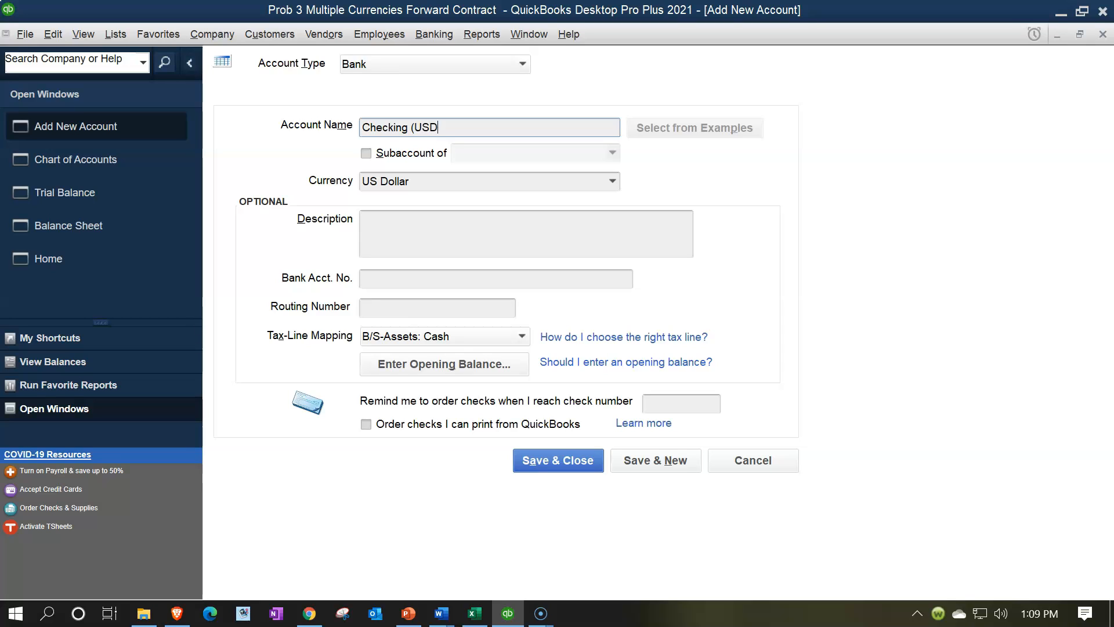
key("Tab")
key("Tab")
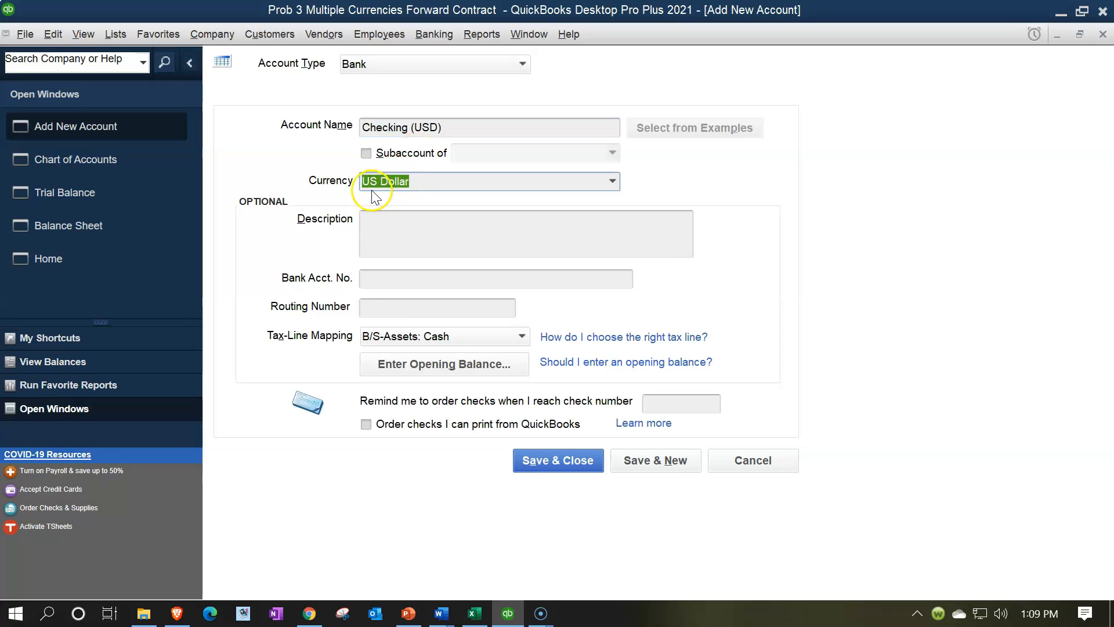
left_click(538, 461)
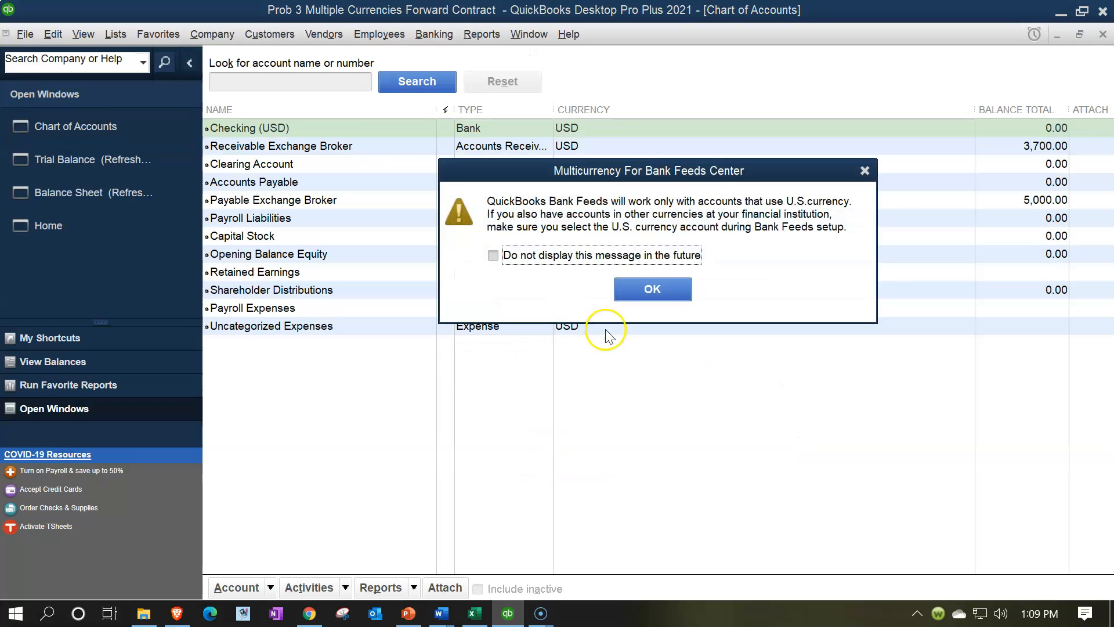
left_click(629, 292)
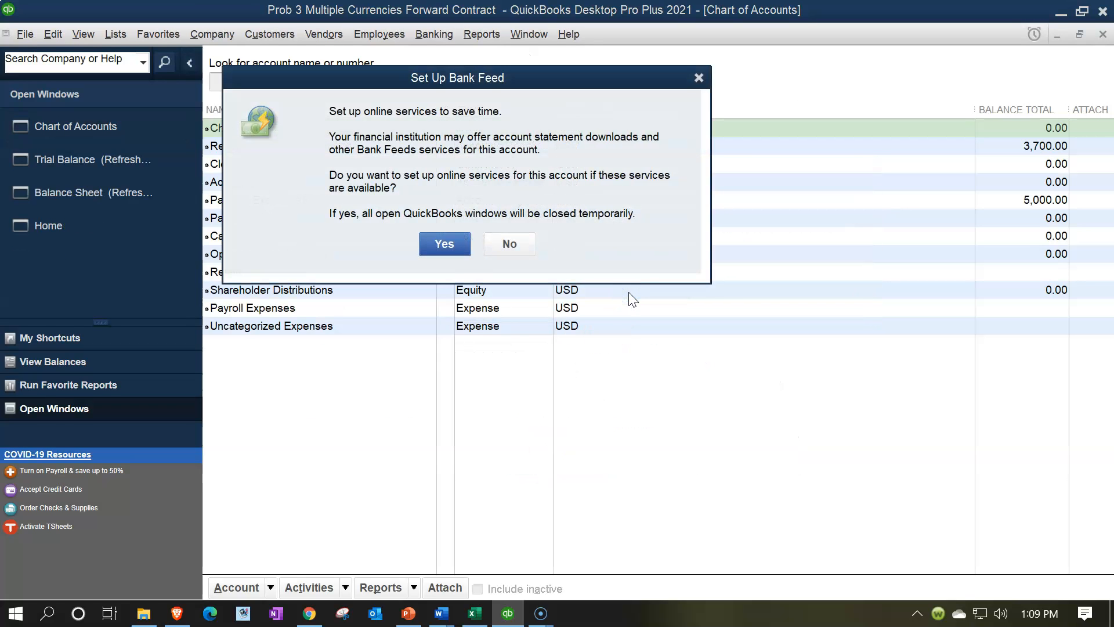
left_click(699, 78)
Step: Open the Checking (USD) register and start an entry dated 01/01/2021 with Dep as its number
left_click(270, 129)
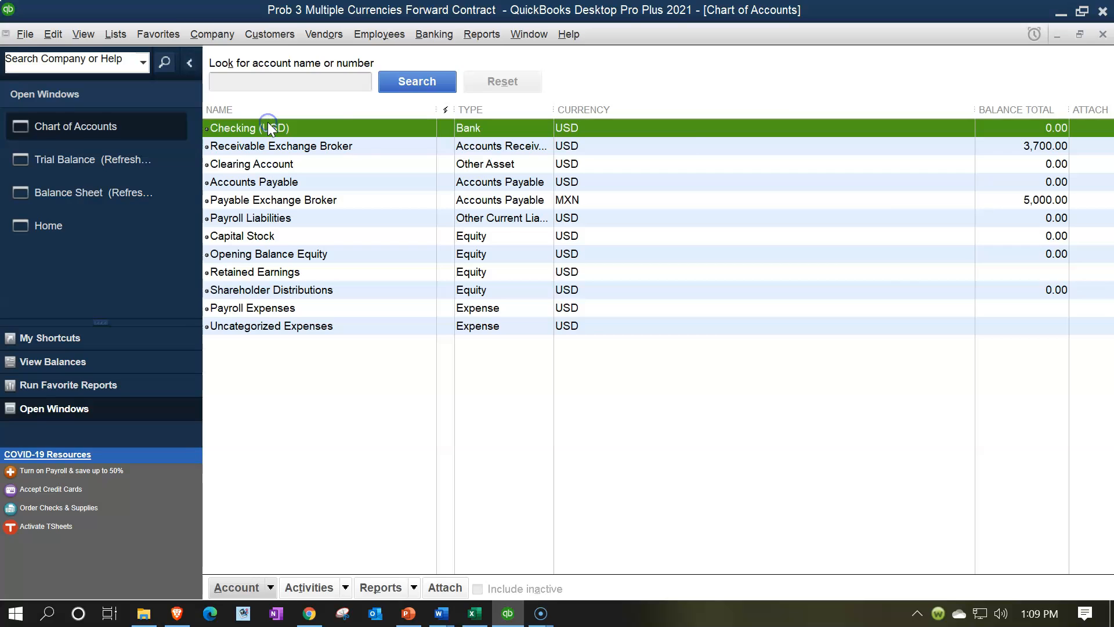
double_click(268, 128)
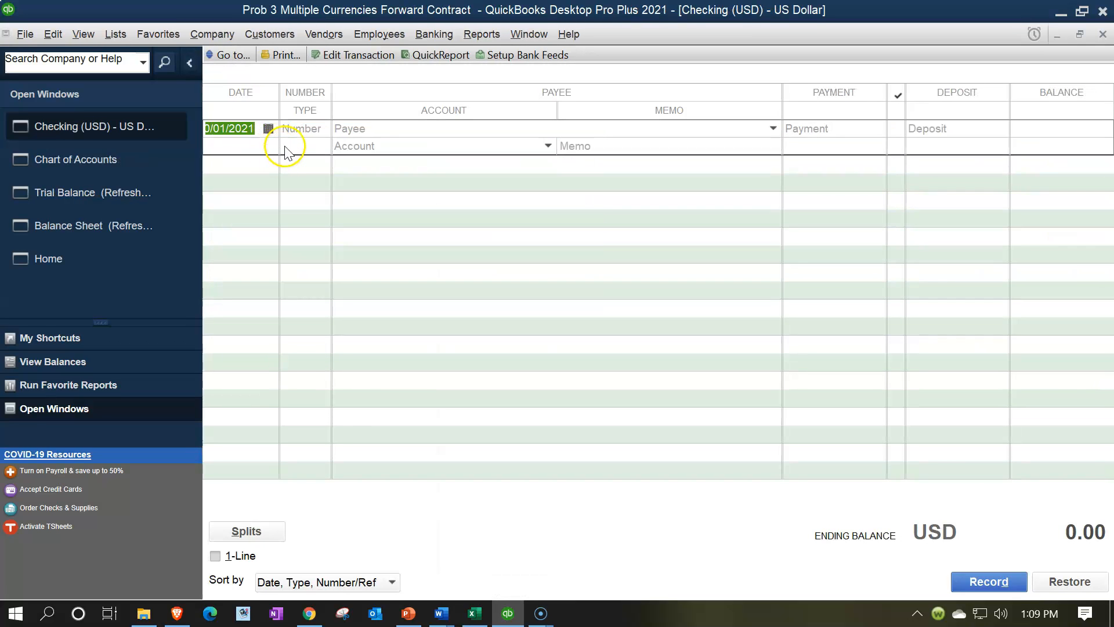
type("010121")
key("Tab")
key("Tab")
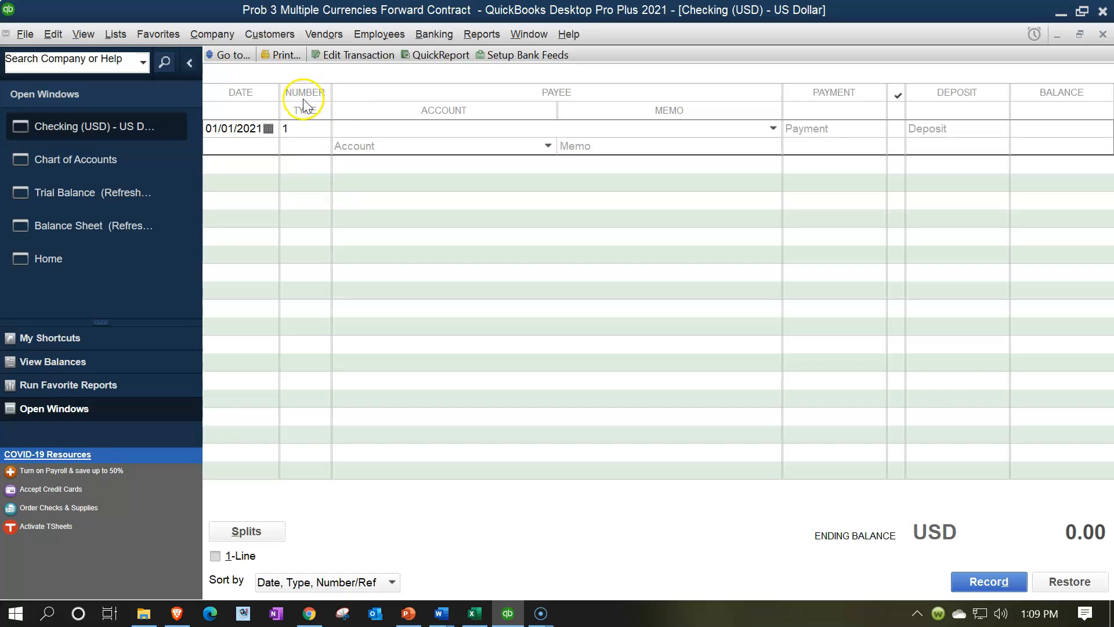
left_click(304, 128)
key("BackSpace")
type("De")
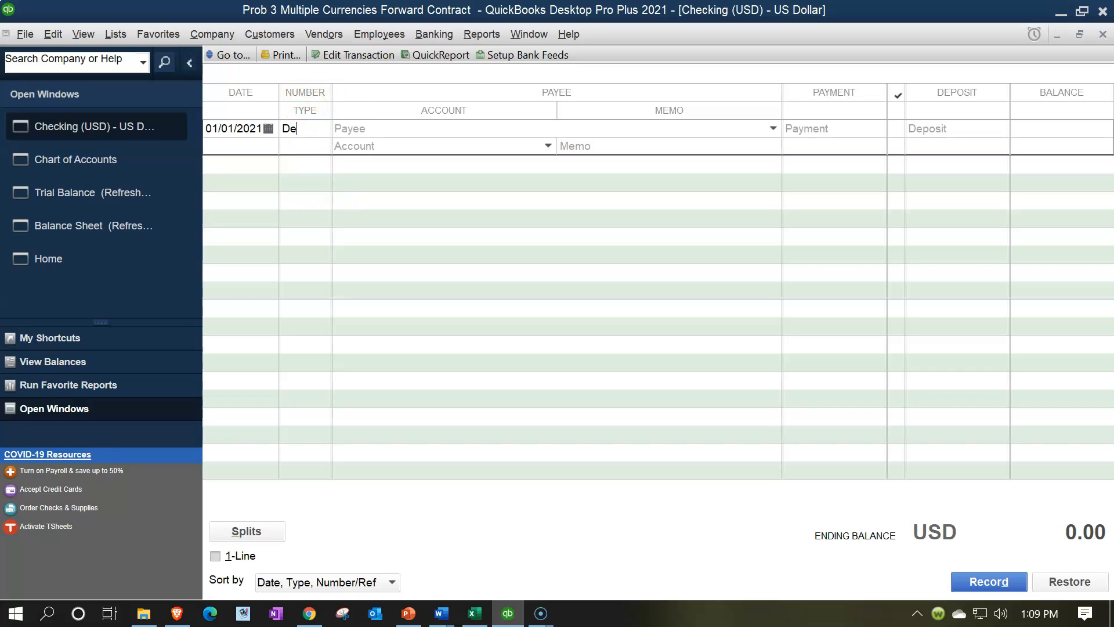
type("p")
Step: Fill in the register entry with a 100,000 deposit, Retained Earnings as the account and Beginning Balance as the memo
key("Tab")
key("Tab")
key("Tab")
key("Tab")
type("100000")
key("Tab")
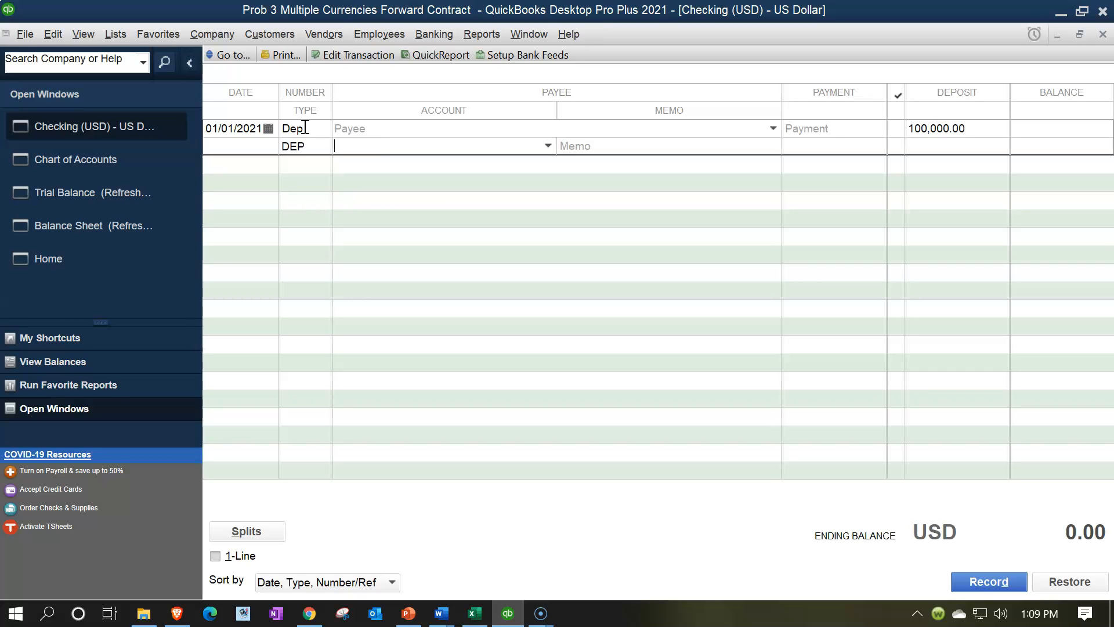
type("Receivable Exchange Broker")
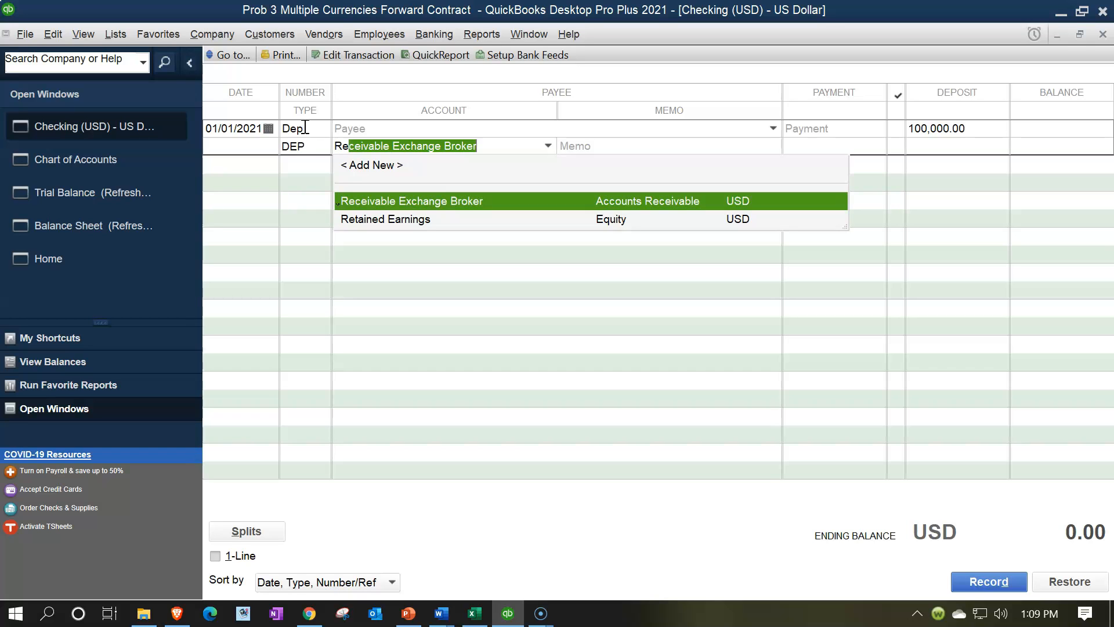
key("Down")
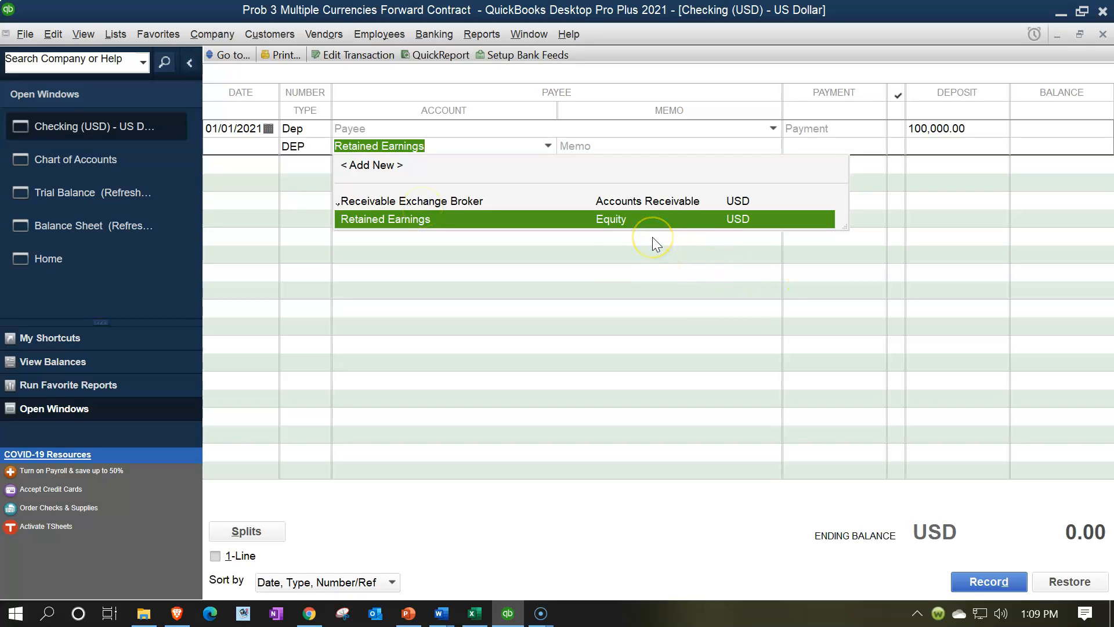
key("Tab")
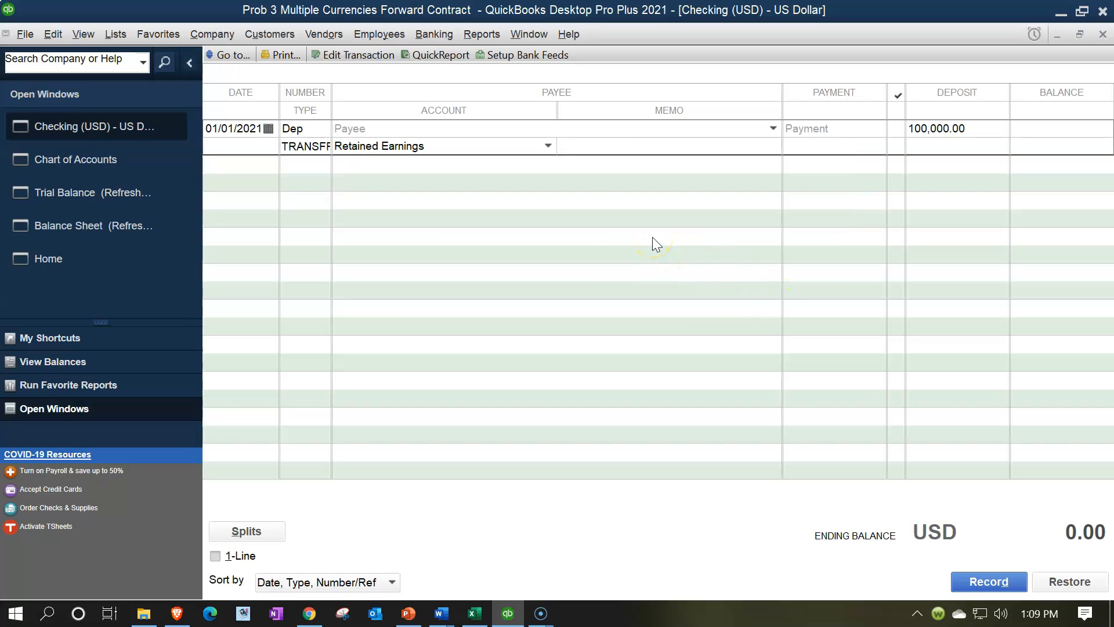
type("Beginning Balance")
Step: Record the Checking (USD) entry, accepting both its future date and the posting to Retained Earnings
key("Return")
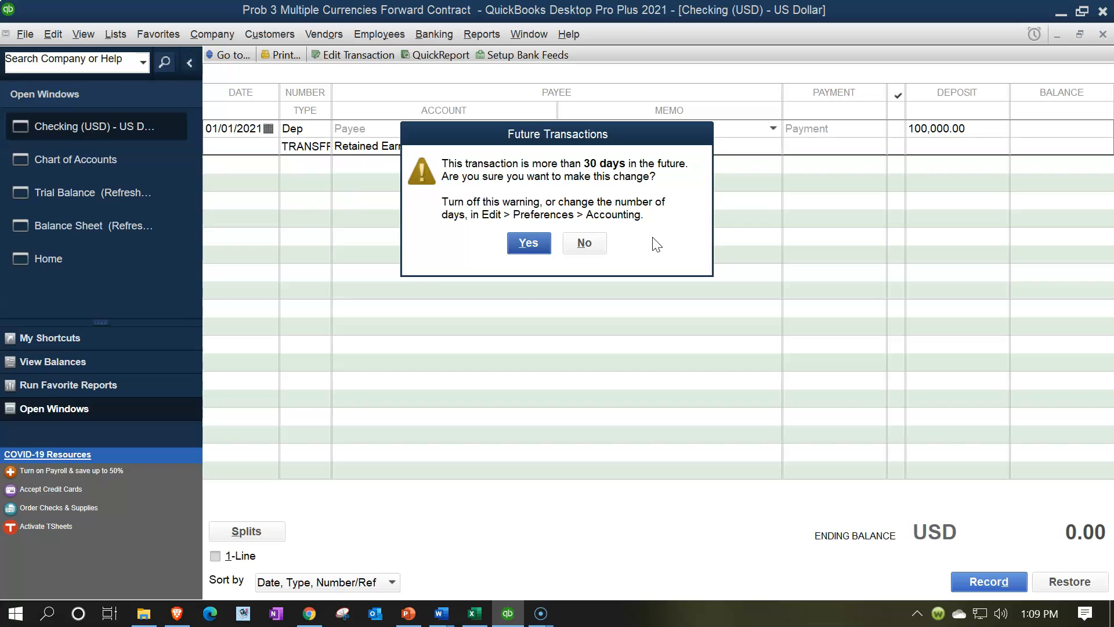
key("Return")
left_click(518, 305)
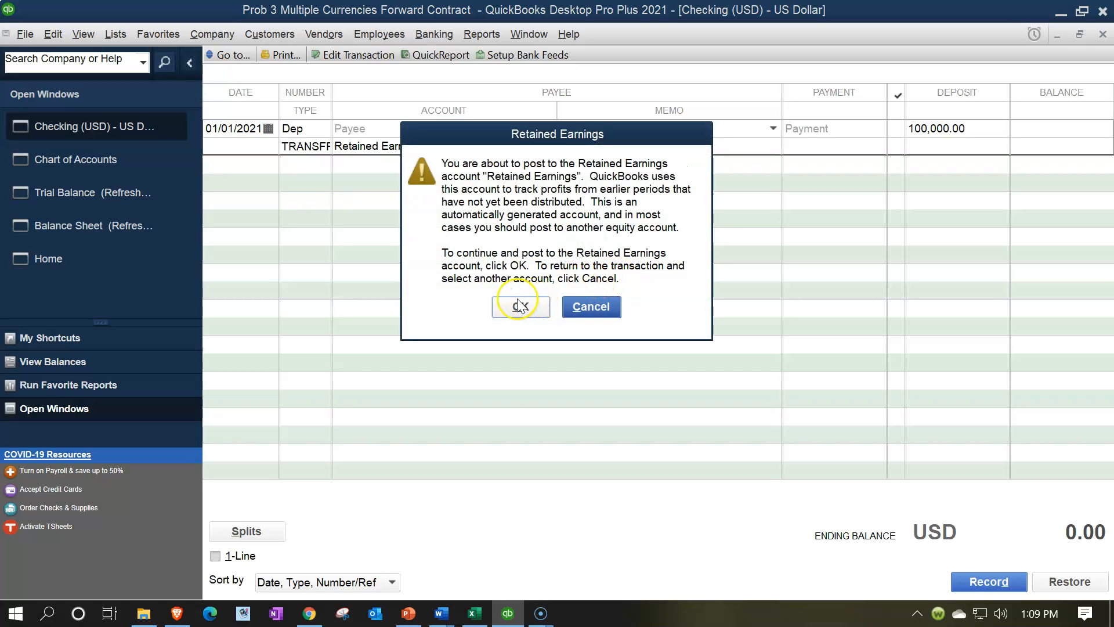
left_click(521, 305)
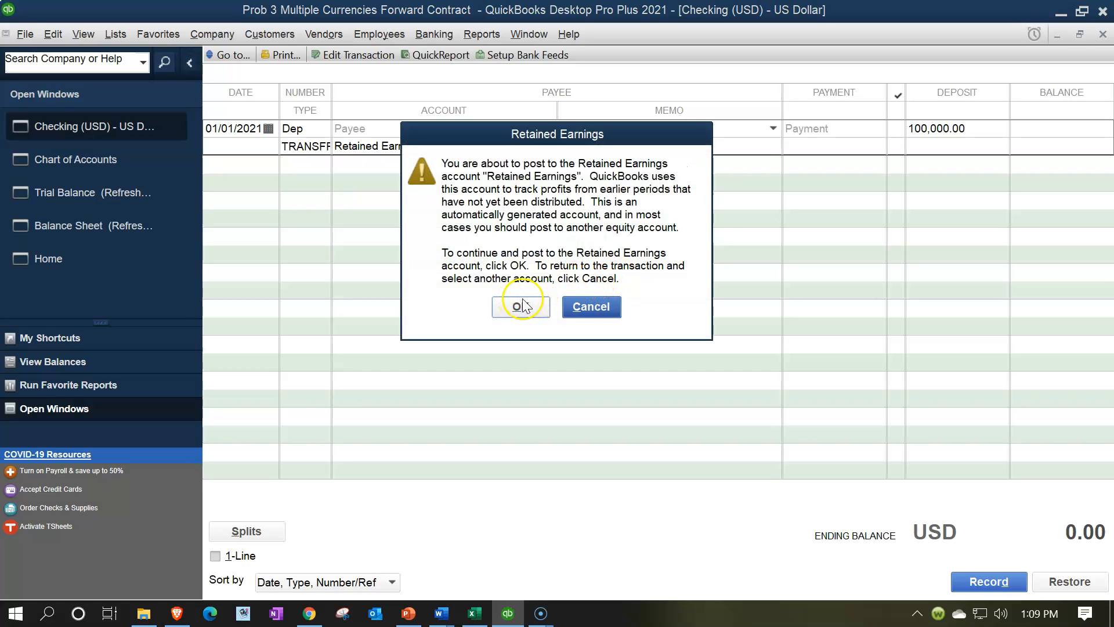
left_click(517, 315)
left_click(516, 316)
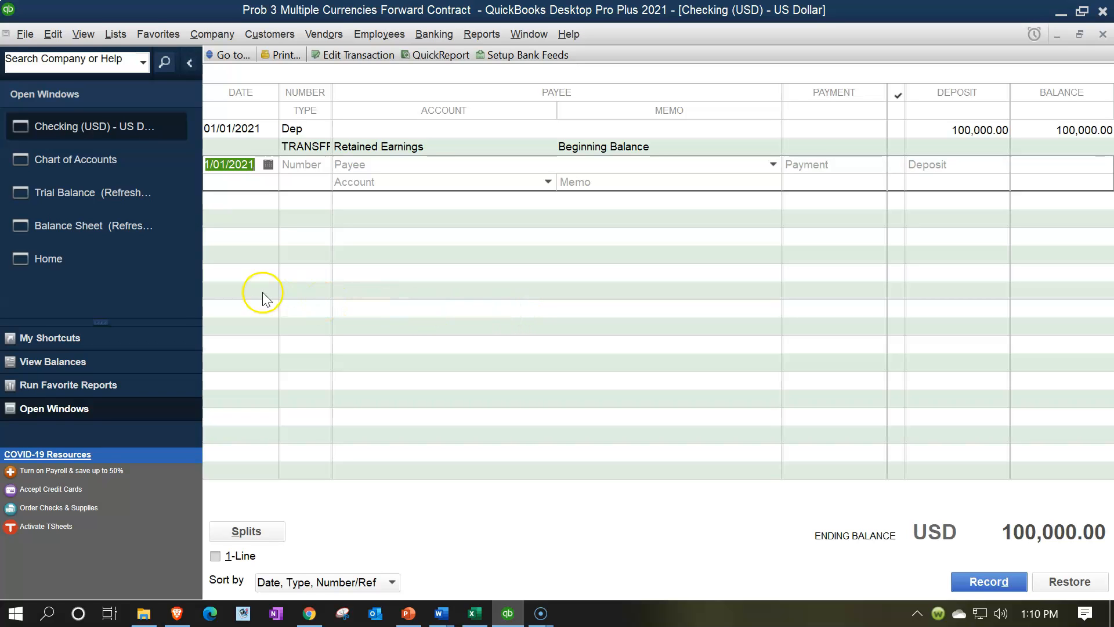
Step: Open the Balance Sheet and refresh it, turning off the refresh question for all reports and graphs
left_click(101, 231)
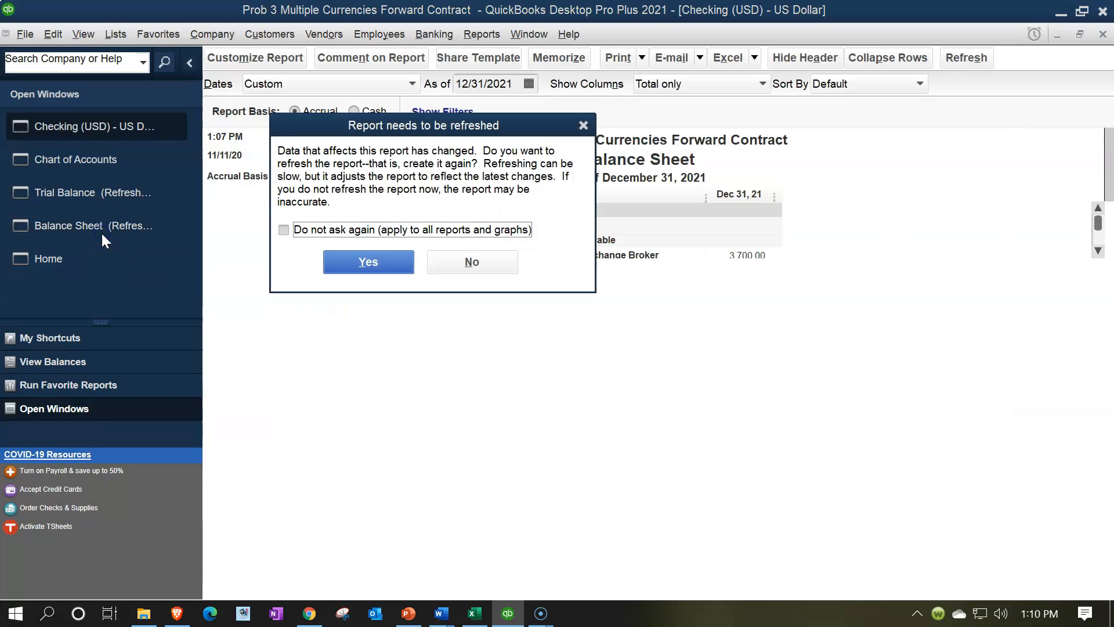
left_click(284, 230)
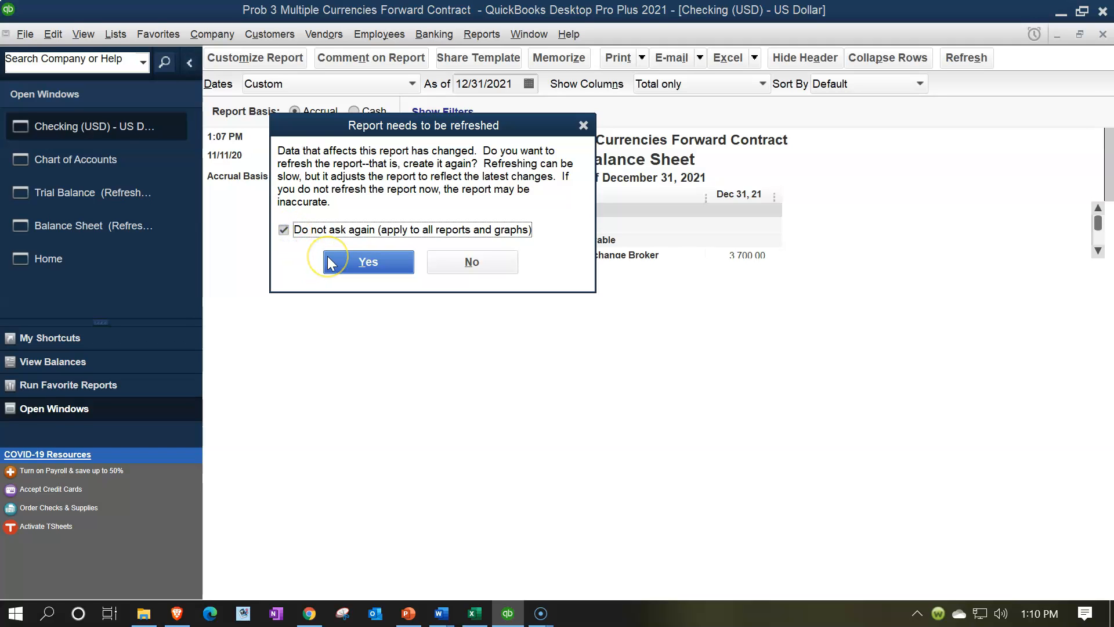
left_click(329, 263)
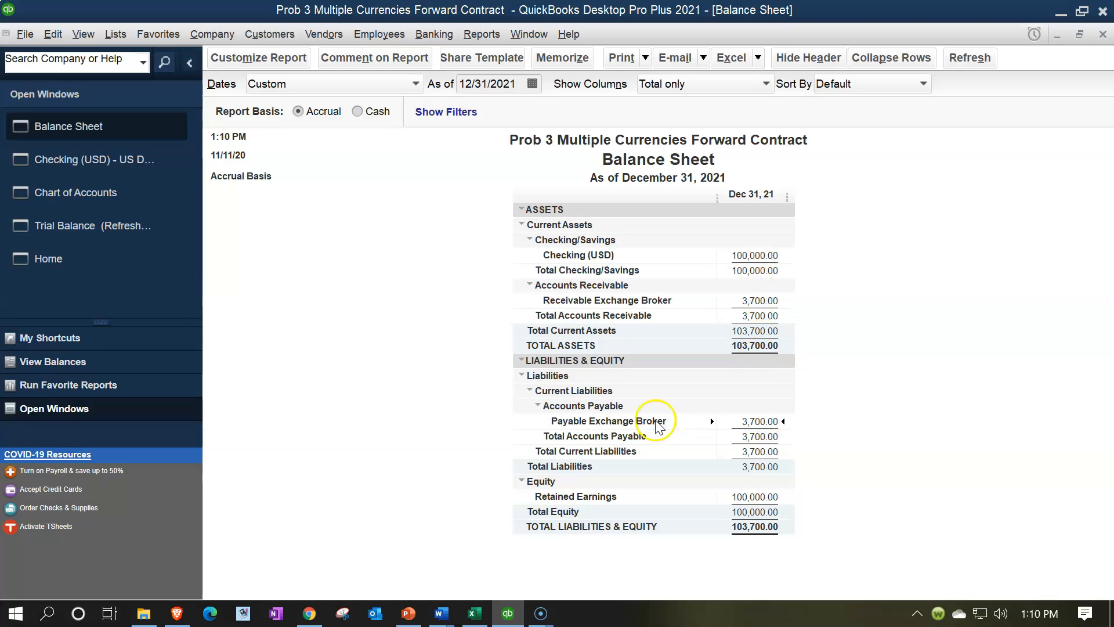
Step: Check the account balances on the Trial Balance, and return to the Home page
left_click(85, 233)
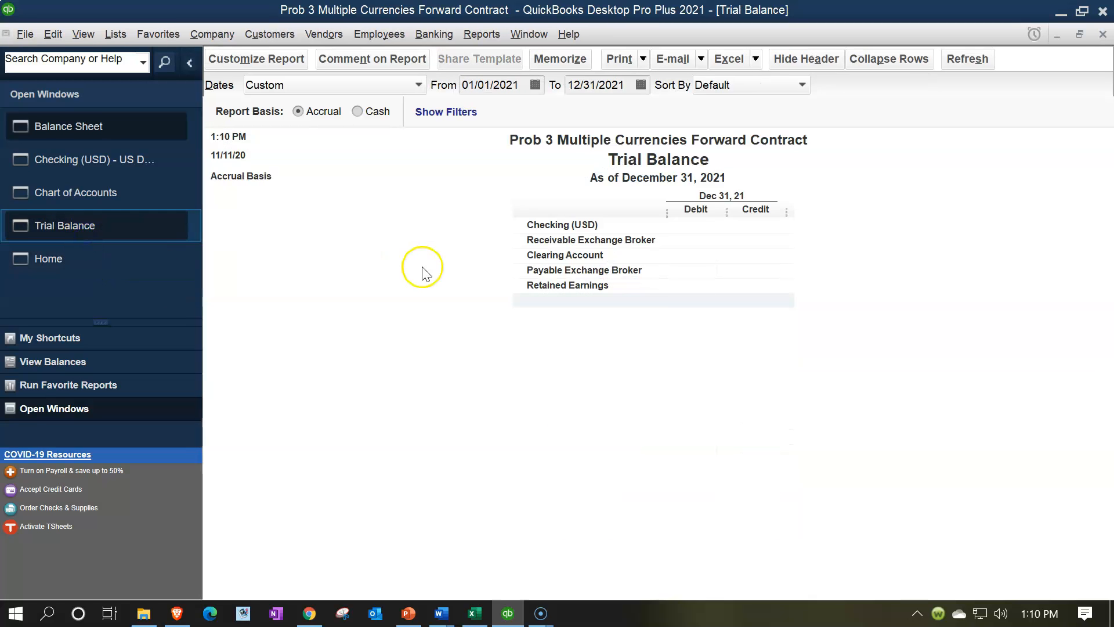
double_click(678, 223)
key("Down")
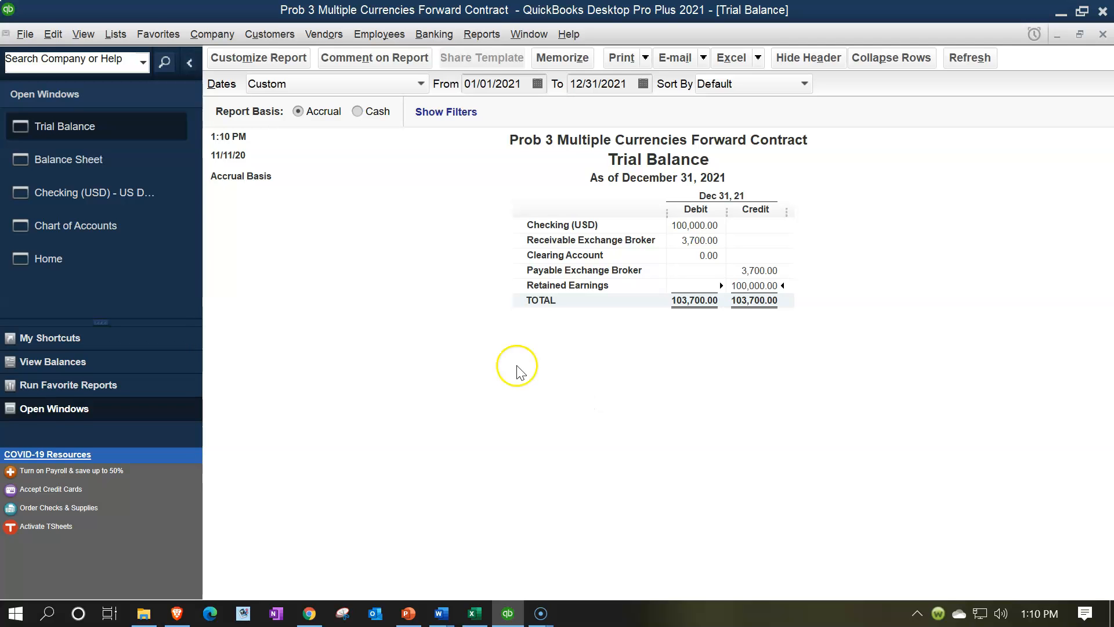
left_click(87, 274)
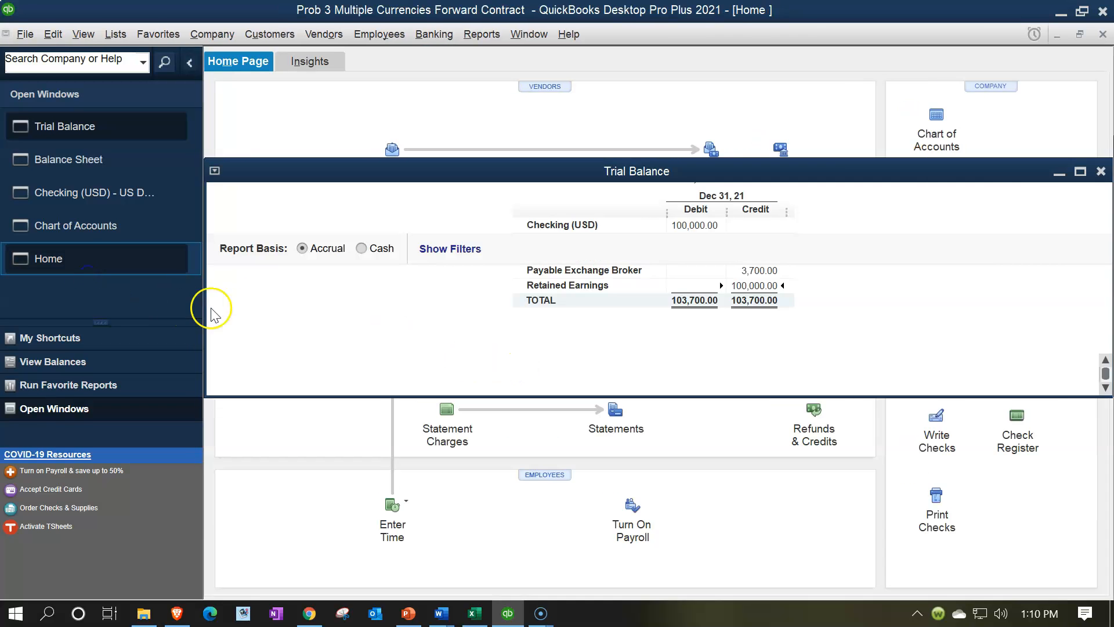